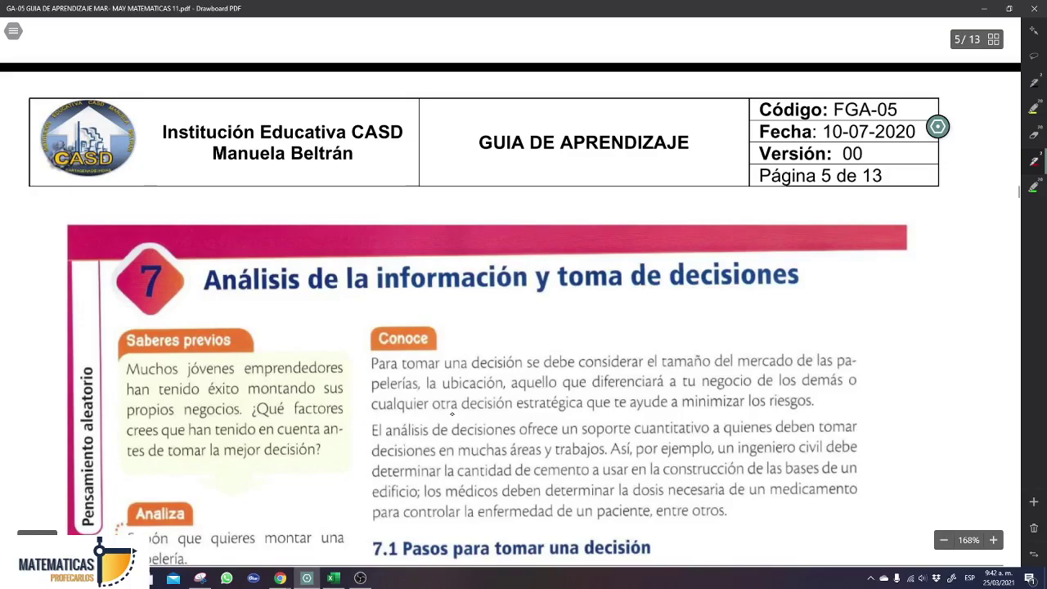
Switch to Excel, open the recent workbook "guia 2" and go to its blank sheet.
{"action": "scroll", "coordinate": [451, 415], "scroll_direction": "up", "scroll_amount": 10}
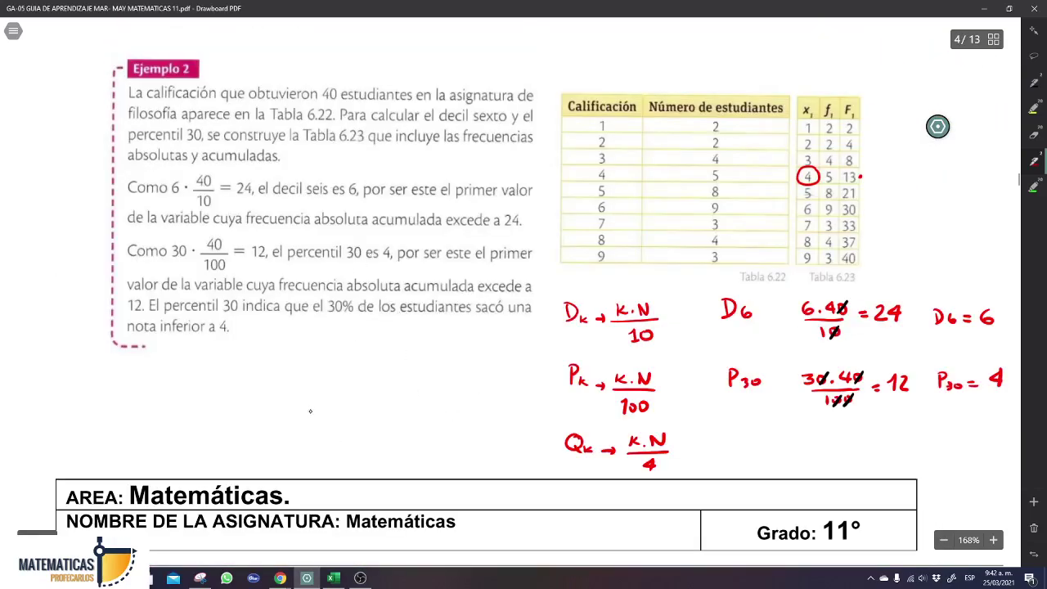
{"action": "left_click", "coordinate": [333, 577]}
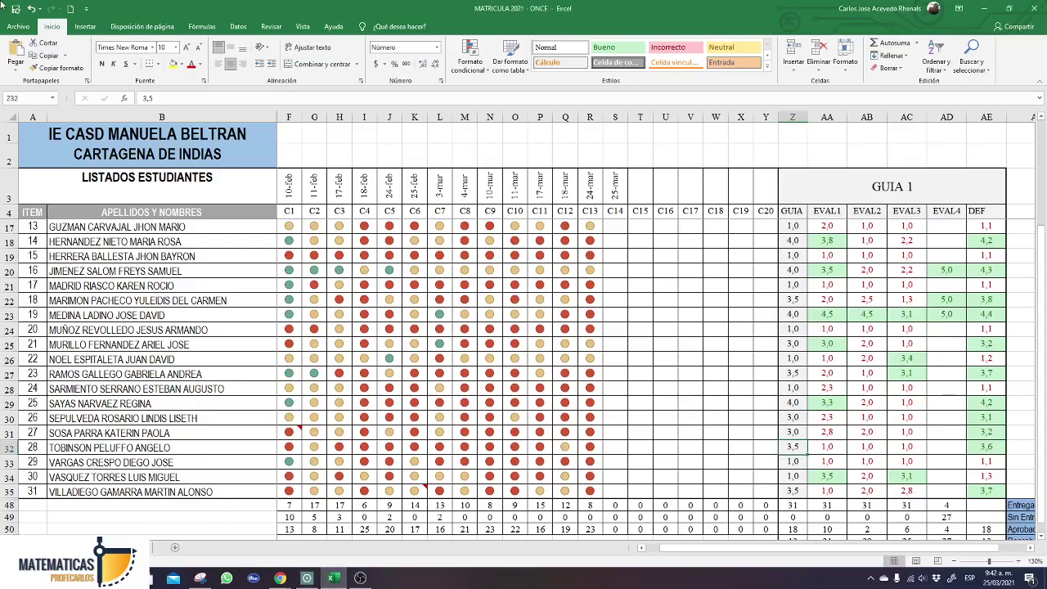
{"action": "left_click", "coordinate": [17, 27]}
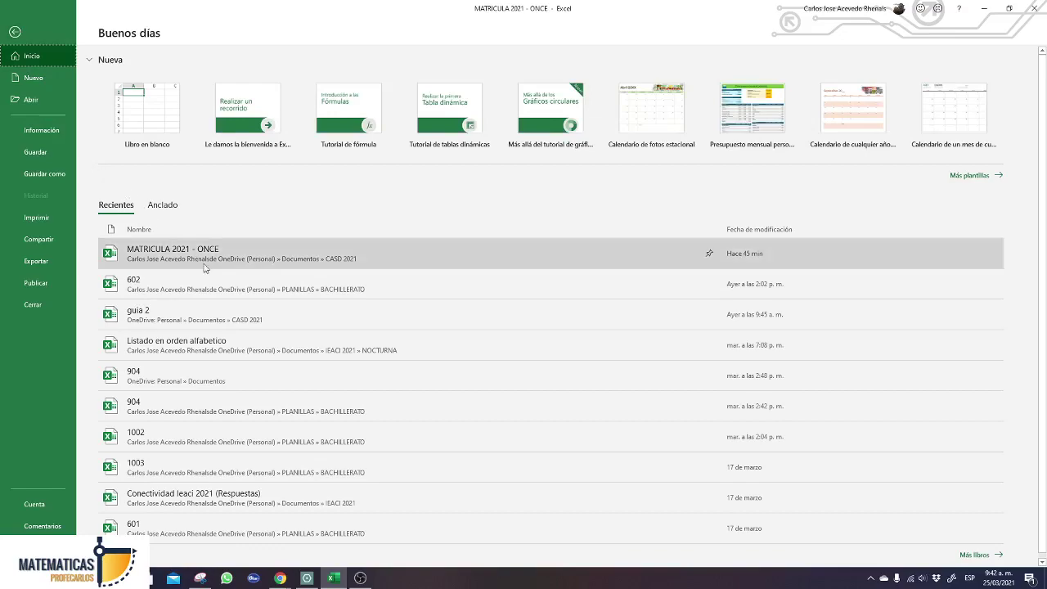
{"action": "left_click", "coordinate": [252, 314]}
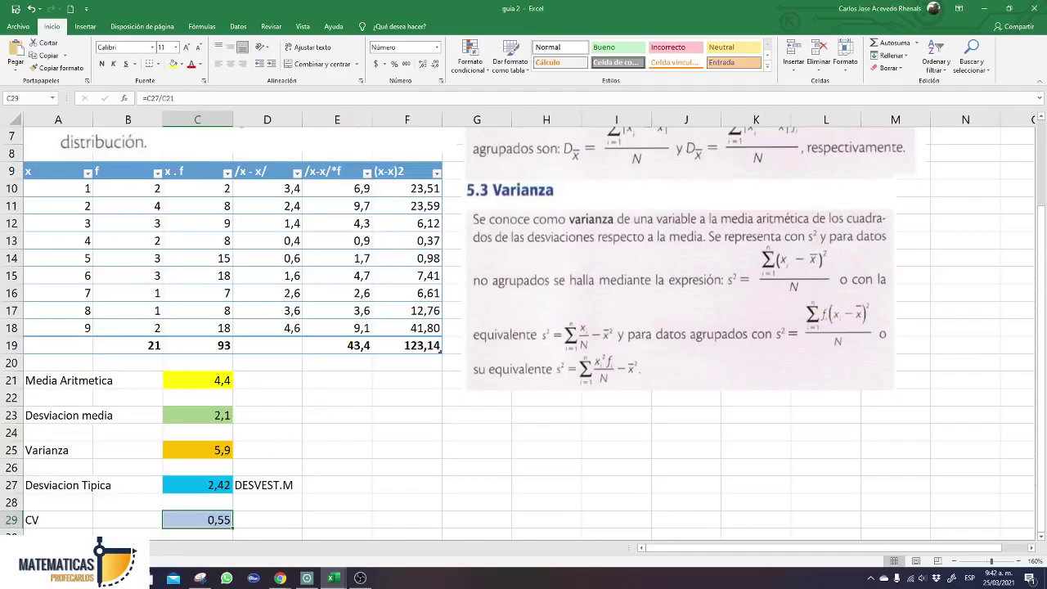
{"action": "key", "text": "ctrl+Page_Down"}
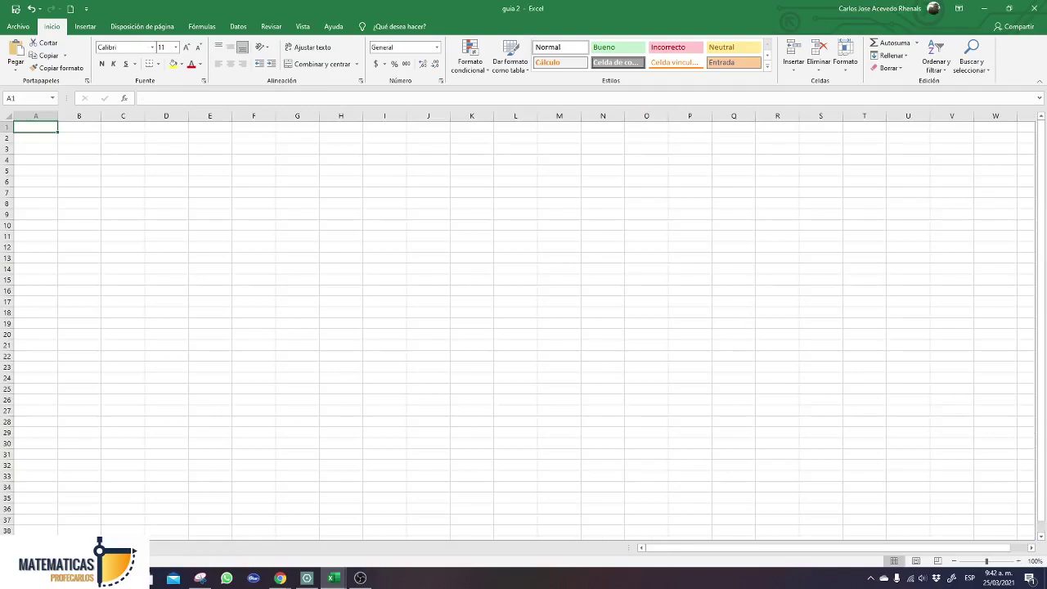
{"action": "left_click", "coordinate": [71, 139]}
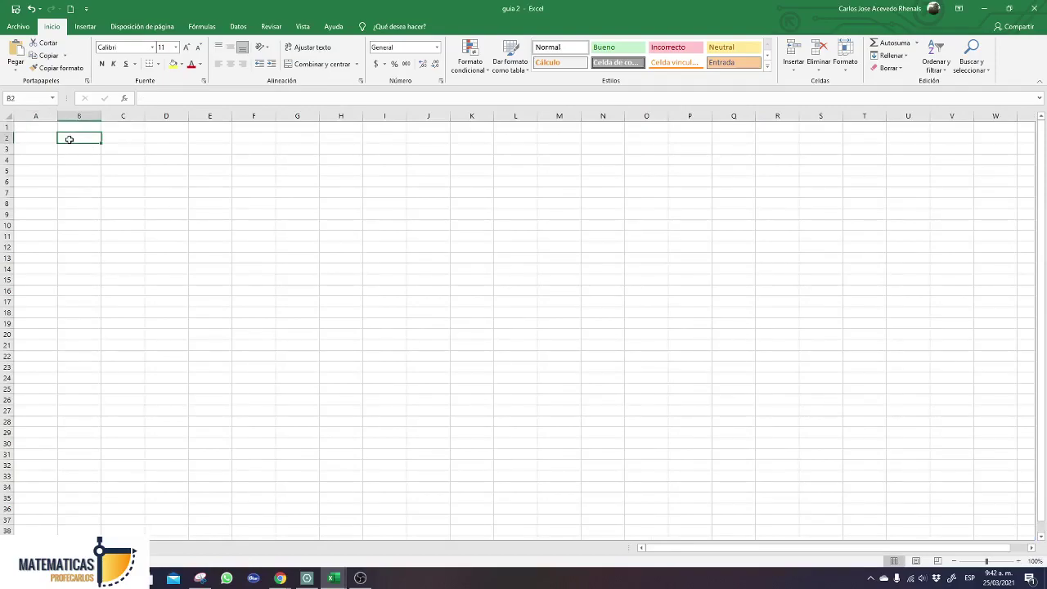
Switch to Chrome and open YouTube in the new tab.
{"action": "left_click", "coordinate": [281, 578]}
{"action": "left_click", "coordinate": [162, 528]}
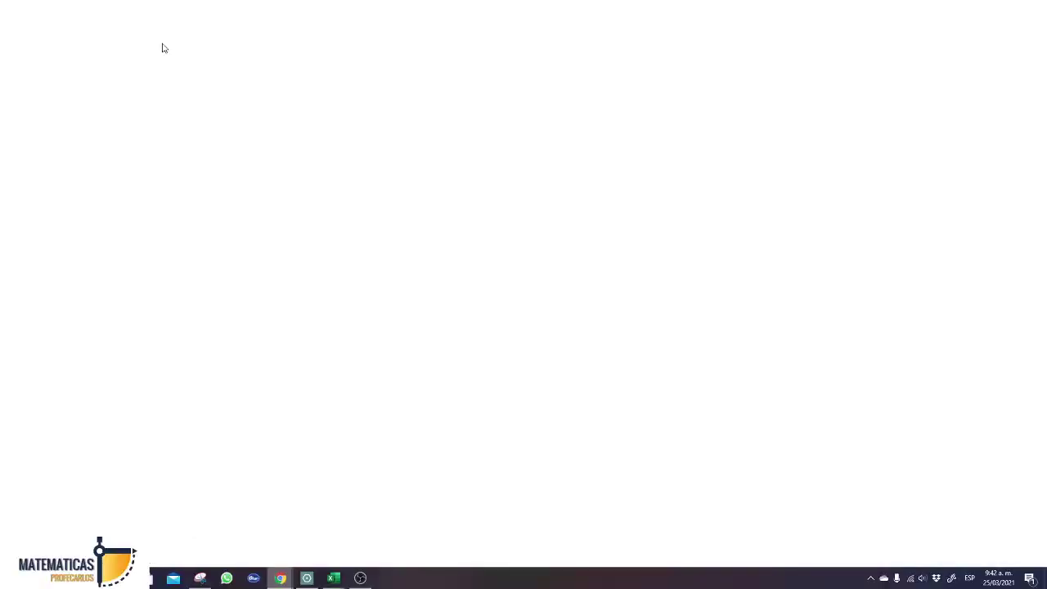
{"action": "left_click", "coordinate": [147, 8]}
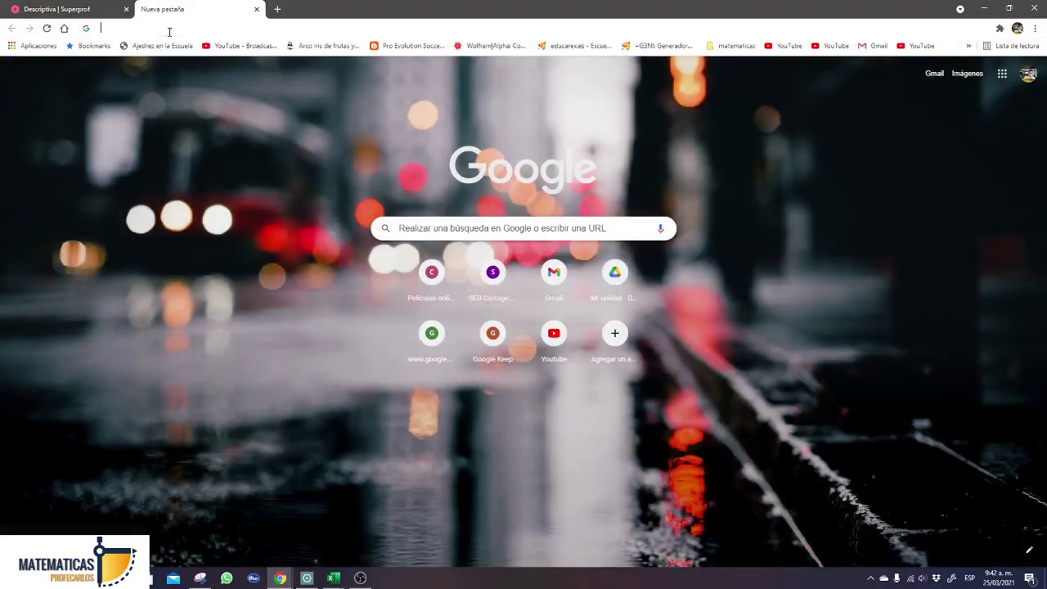
{"action": "left_click", "coordinate": [376, 27]}
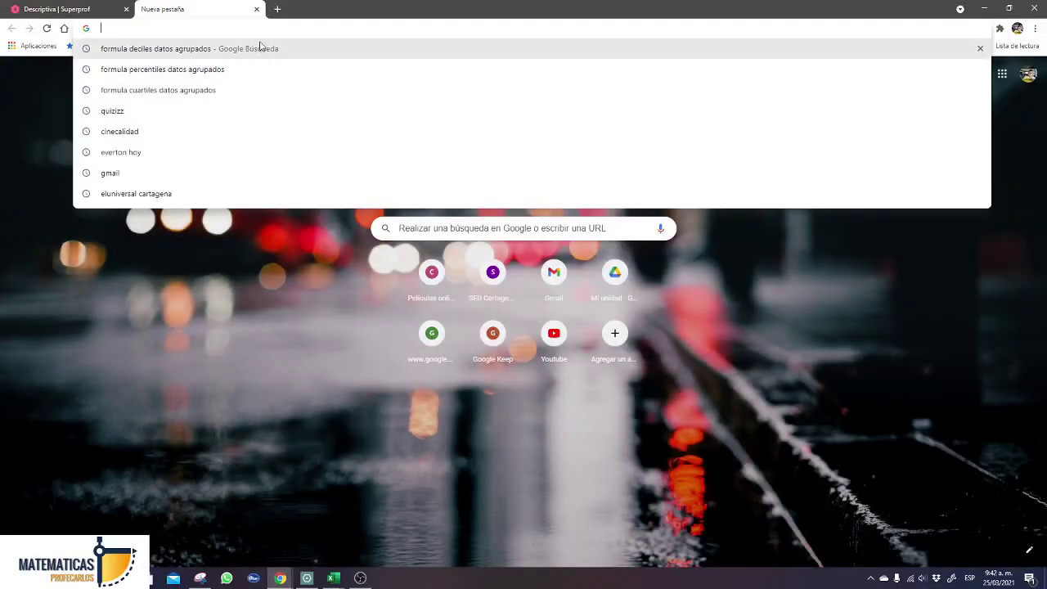
{"action": "type", "text": "youtube.com/?gl=CO&tab=r1"}
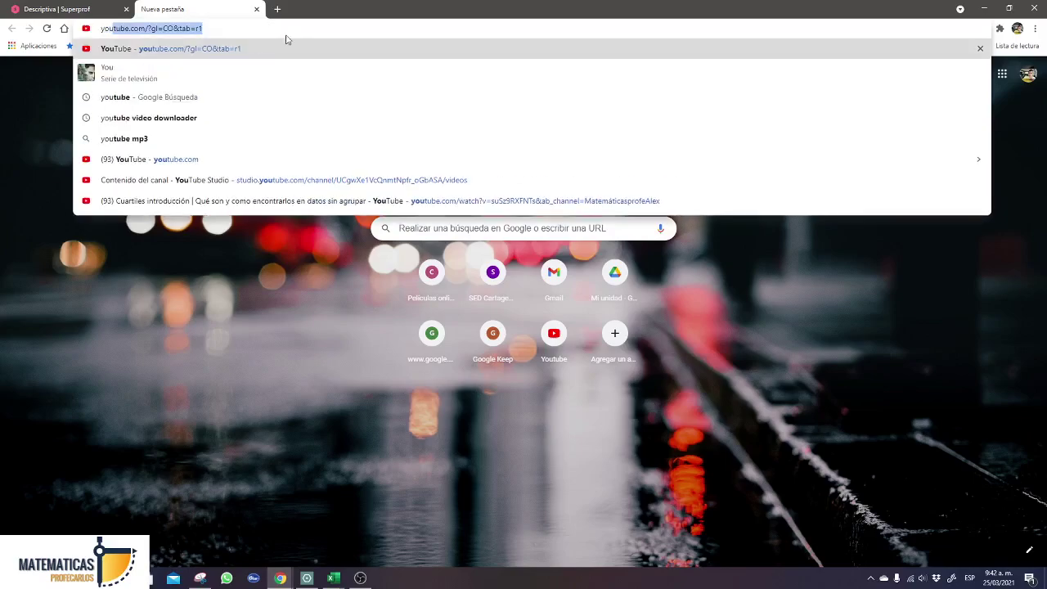
{"action": "key", "text": "Return"}
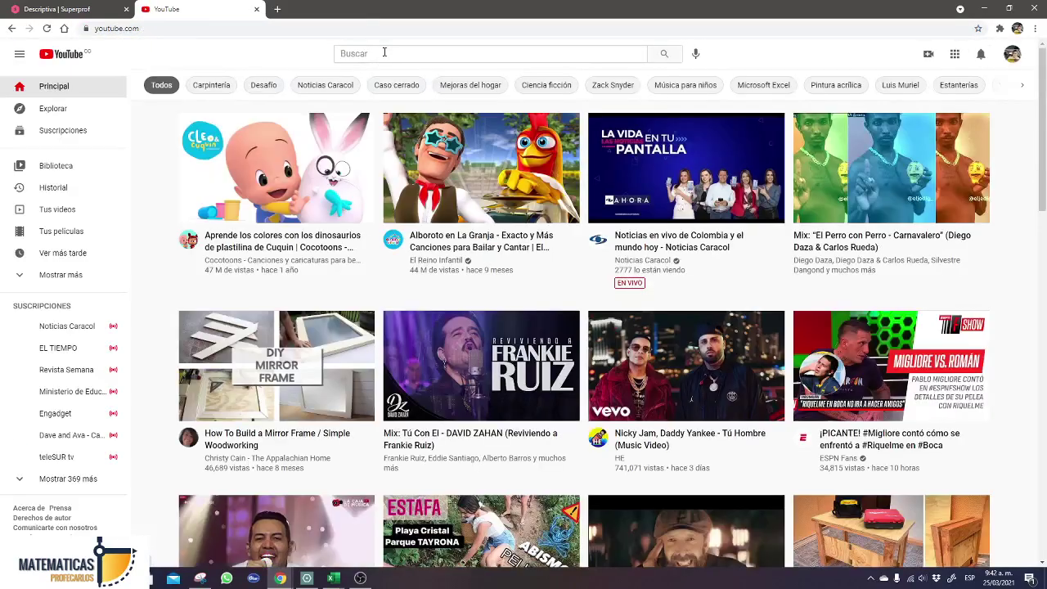
Search YouTube for "medidas de posición estadística" and open the first "Cuartiles, Deciles y Percentiles" video (Ejemplo 1) at 2:34.
{"action": "left_click", "coordinate": [381, 52]}
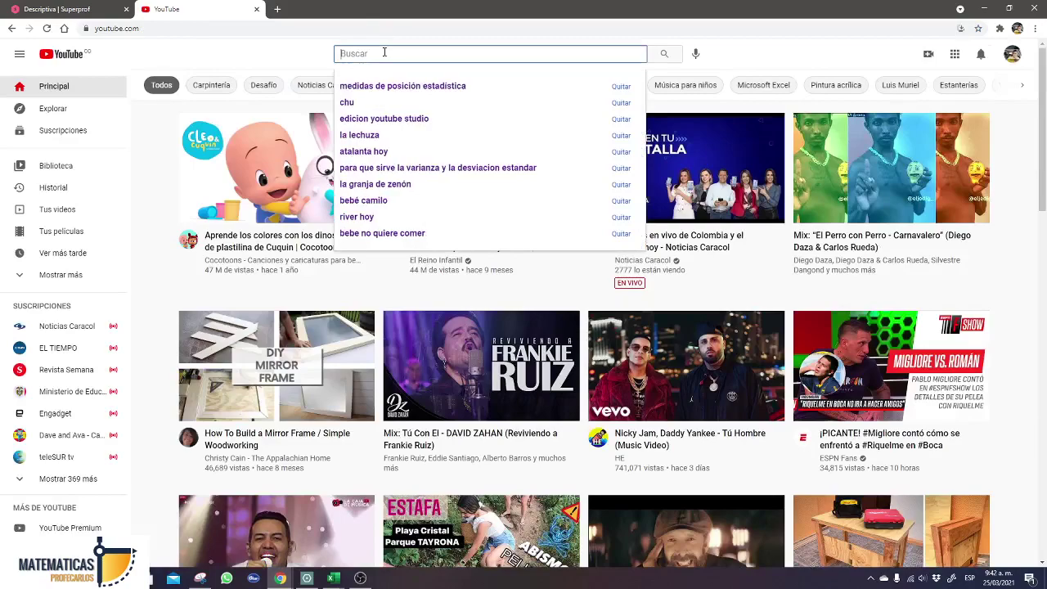
{"action": "left_click", "coordinate": [435, 87]}
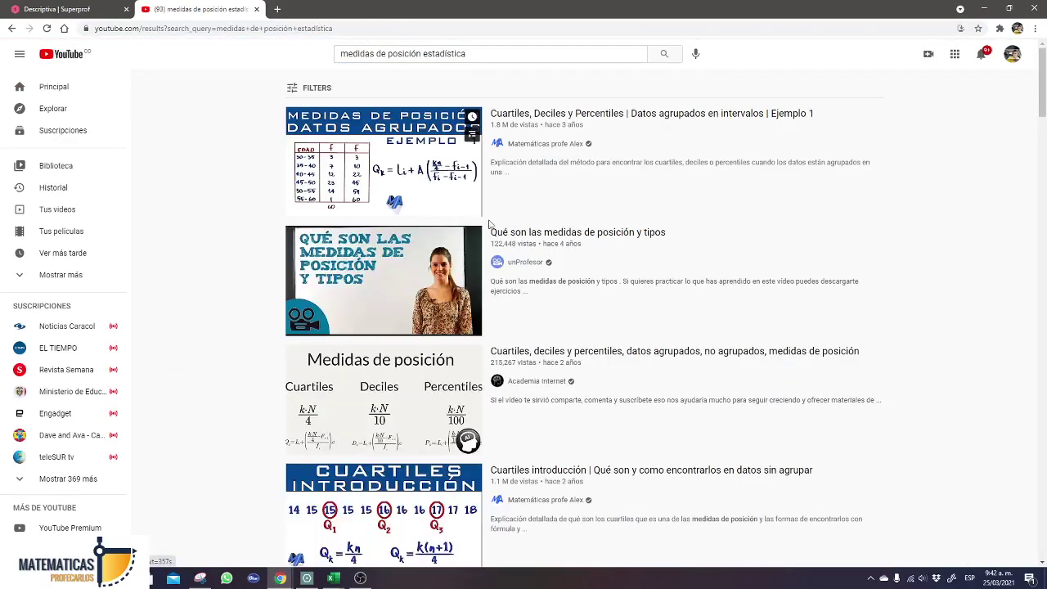
{"action": "left_click", "coordinate": [403, 155]}
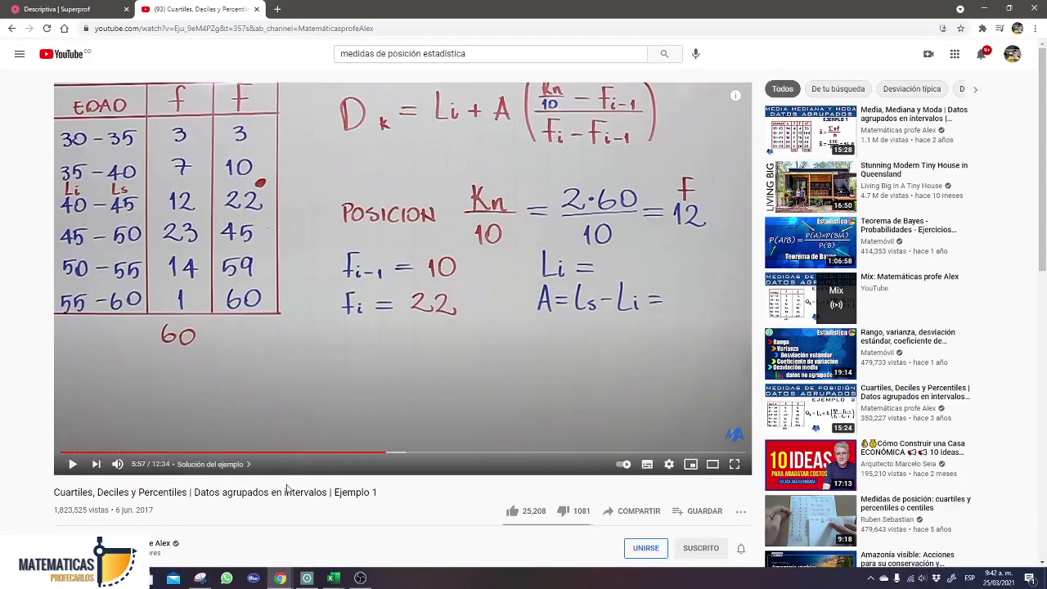
{"action": "left_click", "coordinate": [203, 451]}
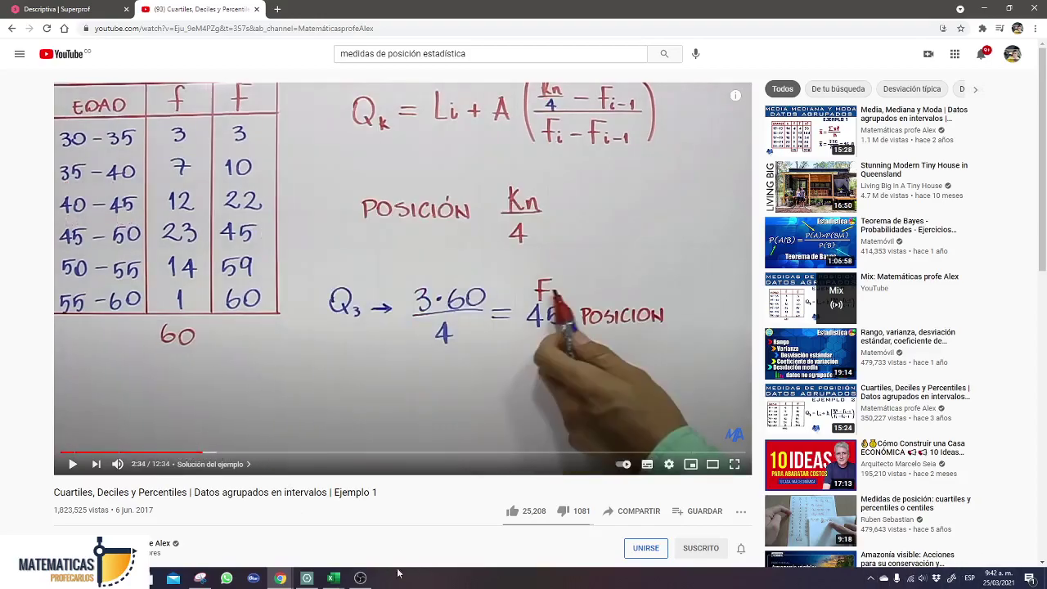
Capture the video's age frequency table with the EDAD, f and F columns as a new snip in Herramienta Recortes.
{"action": "left_click", "coordinate": [200, 578]}
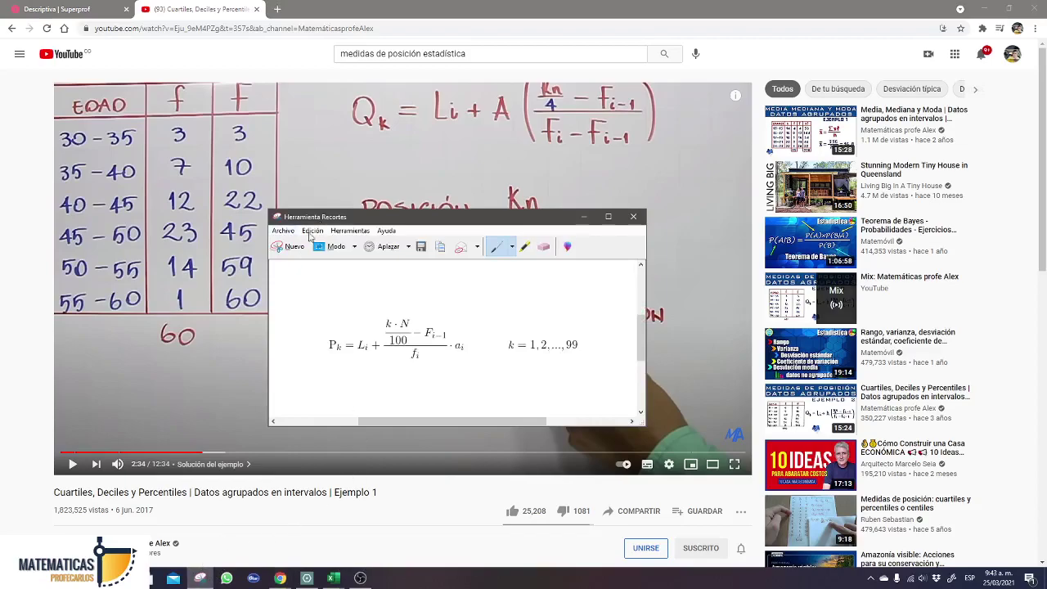
{"action": "left_click", "coordinate": [283, 252]}
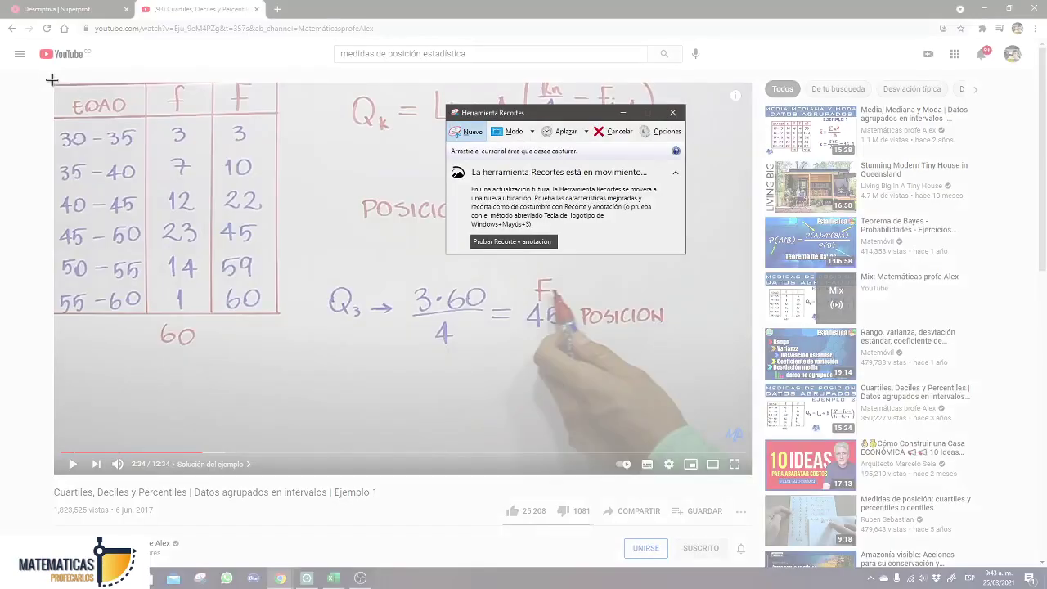
{"action": "left_click_drag", "start_coordinate": [51, 79], "coordinate": [283, 317]}
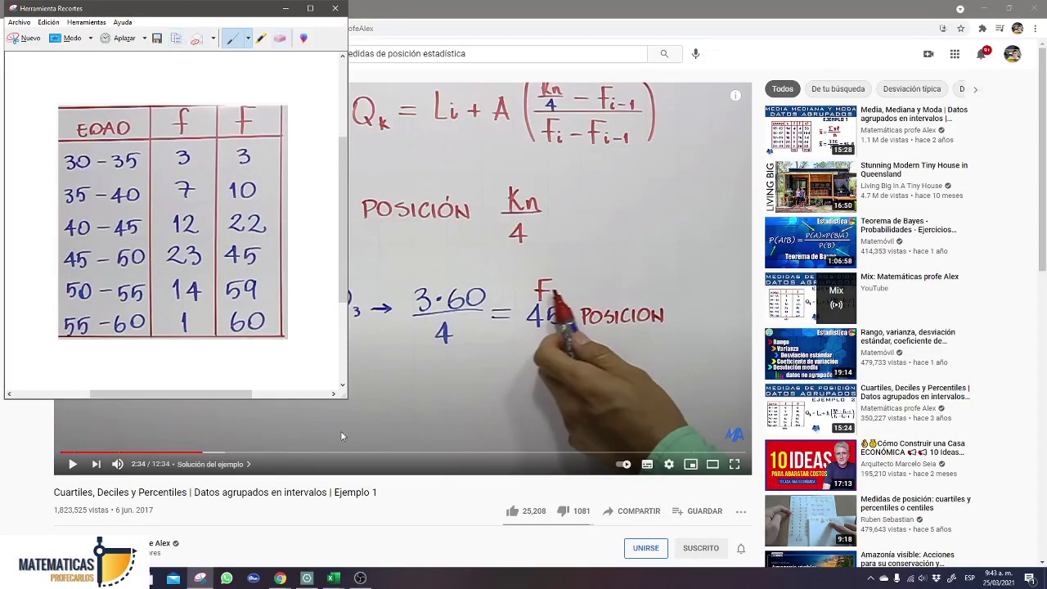
Switch back to the "guia 2" workbook and paste the captured table image at cell A1.
{"action": "mouse_move", "coordinate": [333, 578]}
{"action": "left_click", "coordinate": [372, 540]}
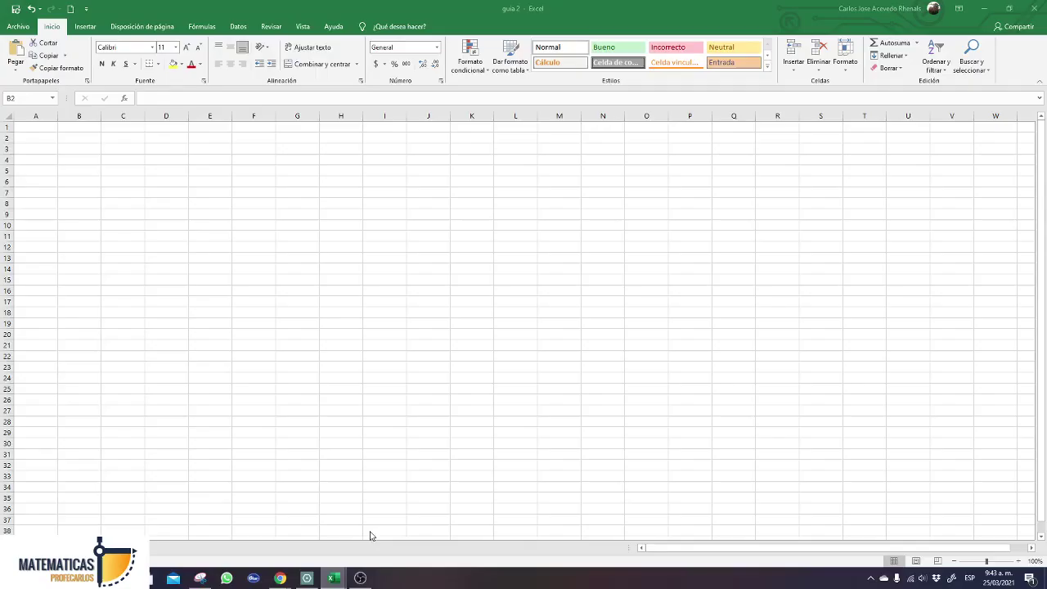
{"action": "left_click", "coordinate": [66, 136]}
{"action": "left_click", "coordinate": [47, 126]}
{"action": "left_click", "coordinate": [14, 51]}
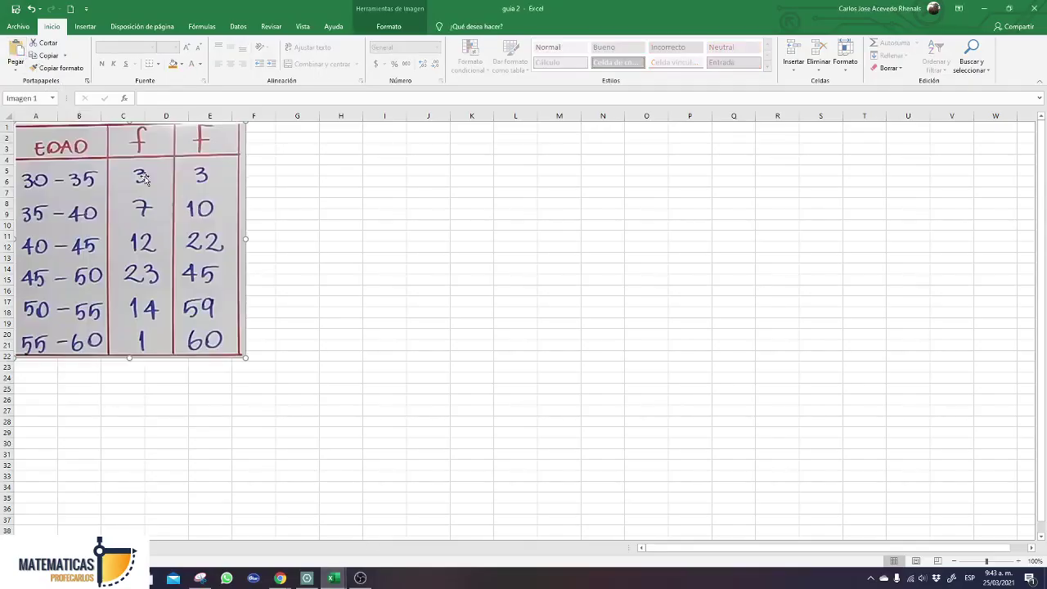
Enter the header "Edad" in G1 and the age intervals 30-35 and 35-40 in G2 and G3.
{"action": "left_click", "coordinate": [293, 129]}
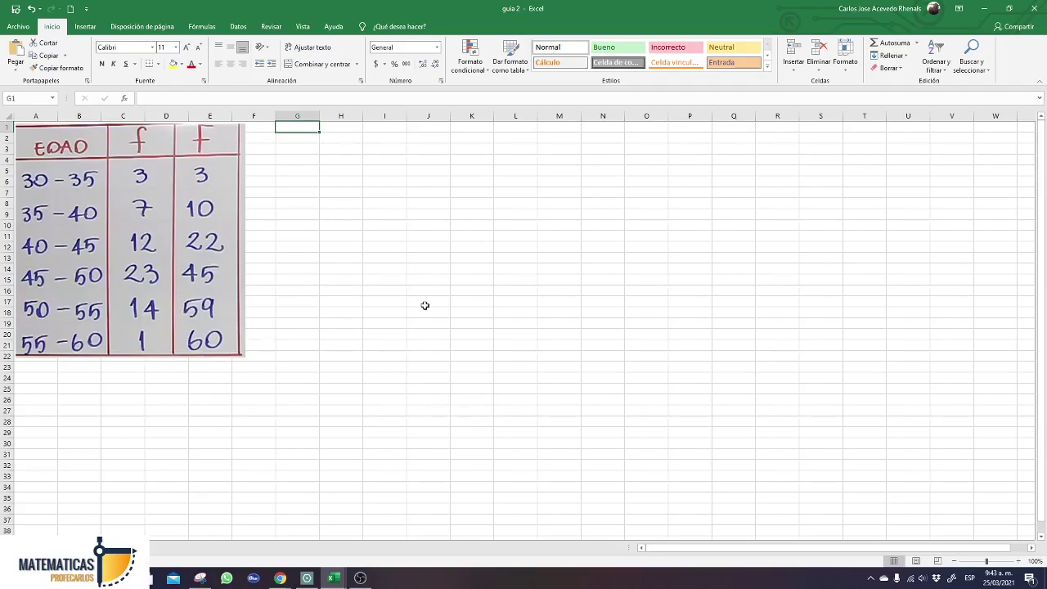
{"action": "left_click", "coordinate": [300, 136]}
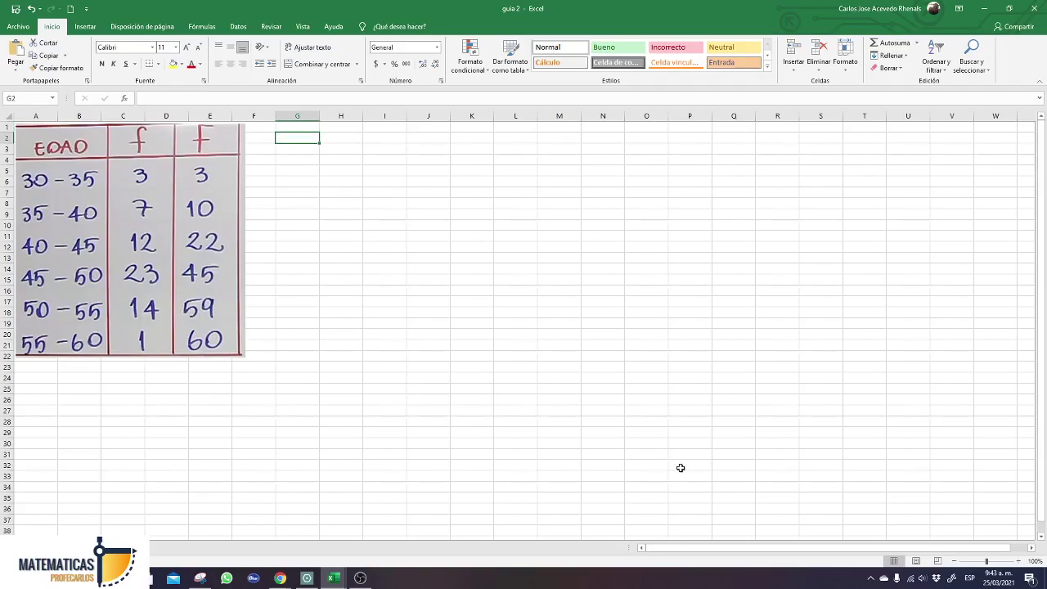
{"action": "key", "text": "Up"}
{"action": "type", "text": "Ed"}
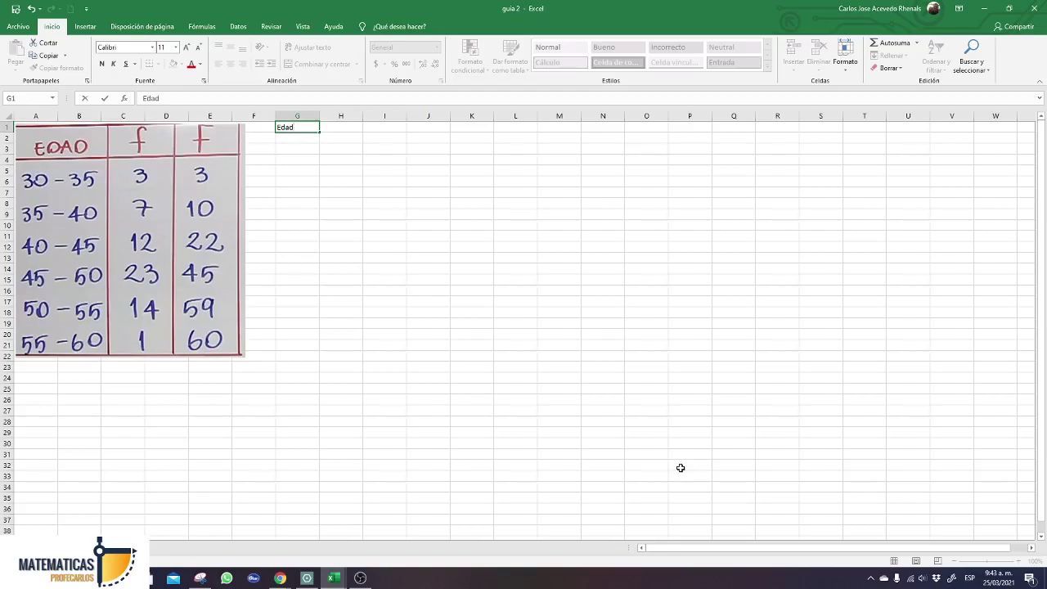
{"action": "key", "text": "Return"}
{"action": "type", "text": "30-35"}
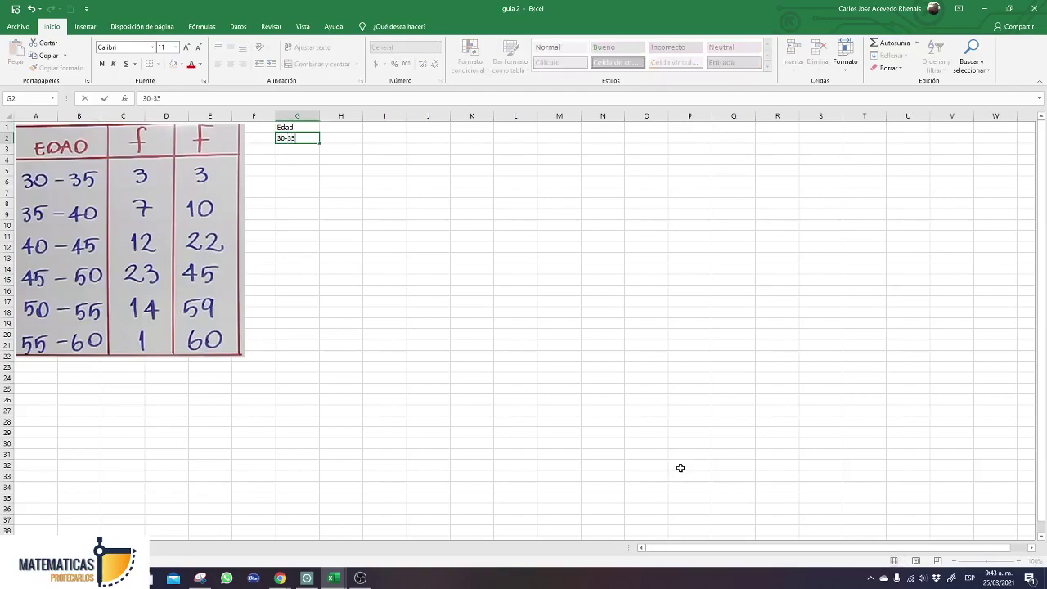
{"action": "key", "text": "Return"}
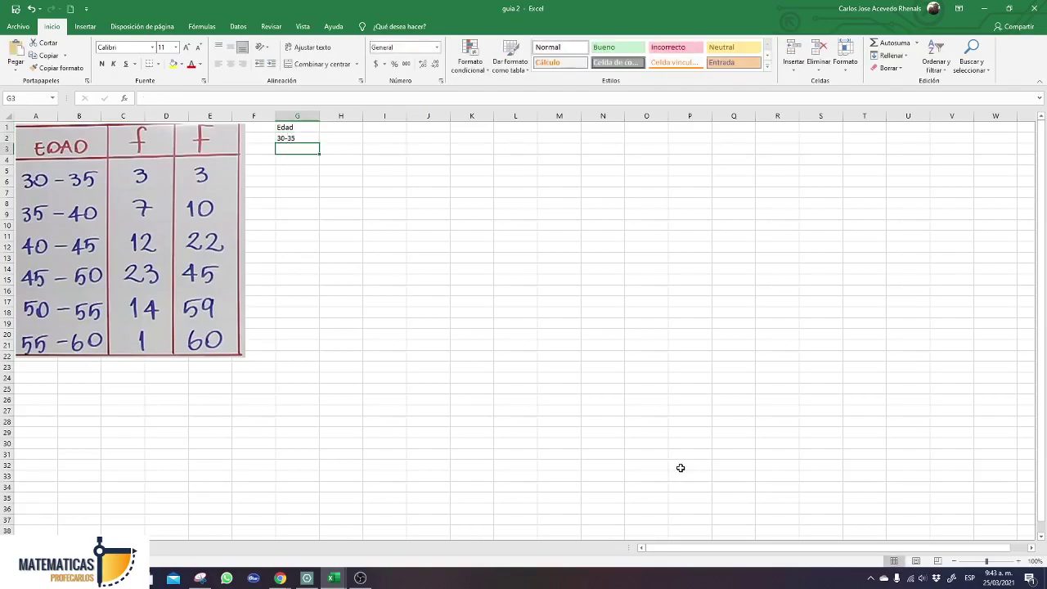
{"action": "type", "text": "35-40"}
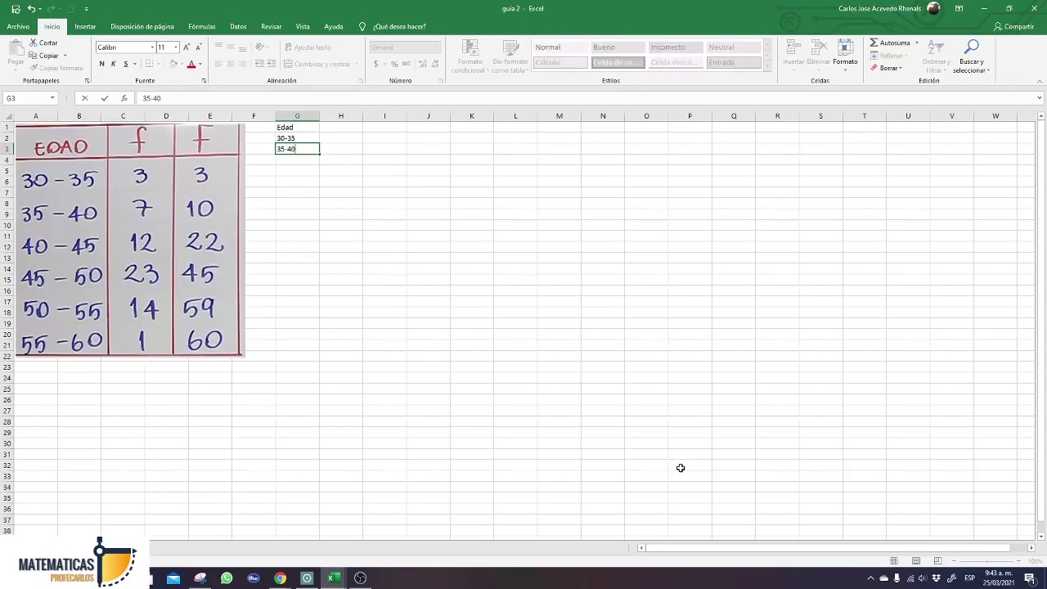
{"action": "key", "text": "Return"}
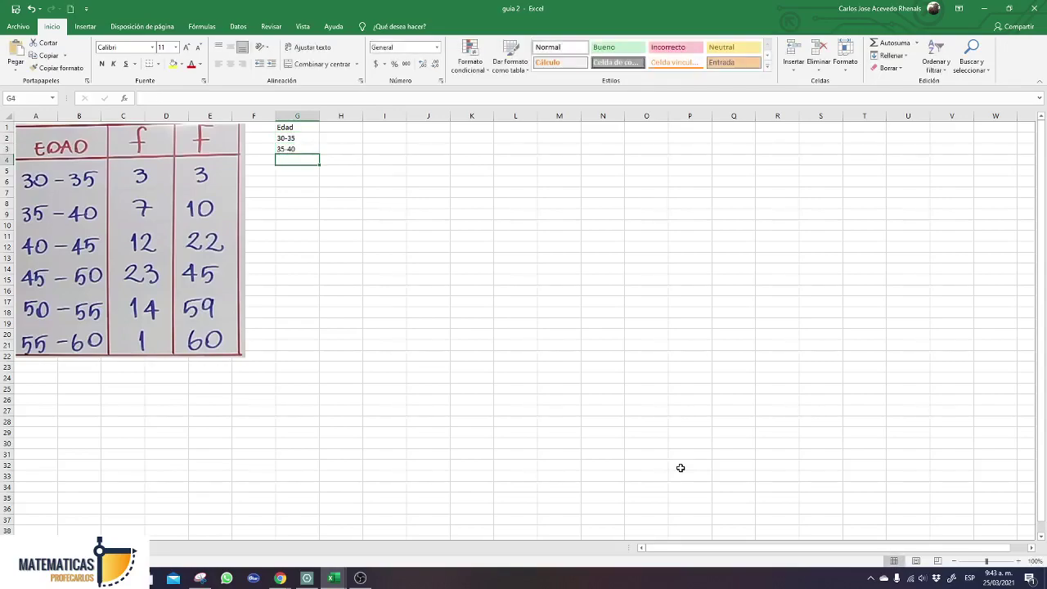
Continue the Edad column with the age intervals 40-45, 45-50 and 50-55 in G4 to G6.
{"action": "left_click", "coordinate": [1019, 561]}
{"action": "left_click", "coordinate": [1019, 561]}
{"action": "left_click", "coordinate": [1018, 561]}
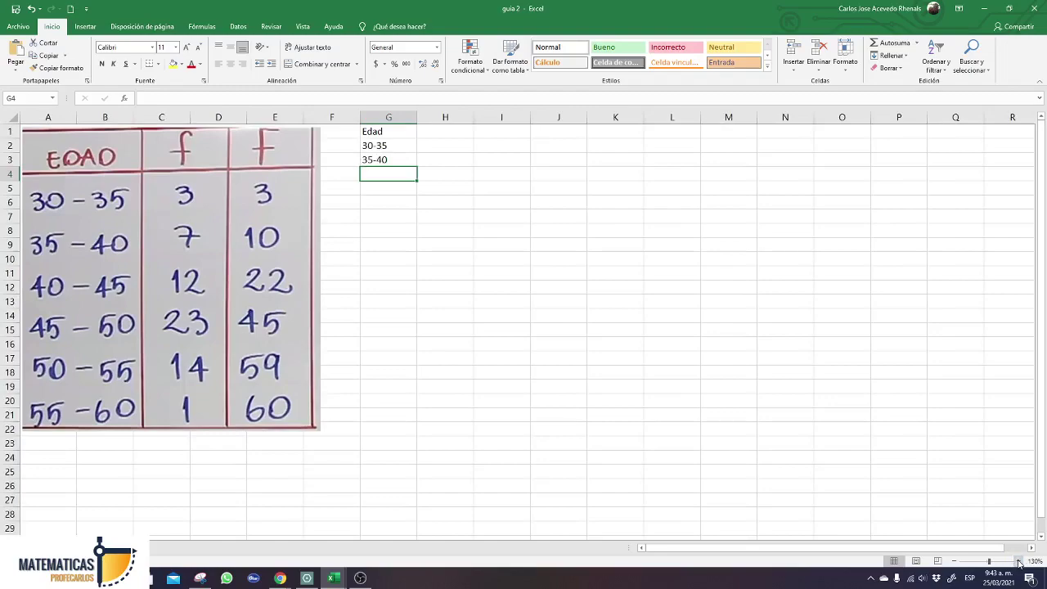
{"action": "left_click", "coordinate": [1019, 561]}
{"action": "left_click", "coordinate": [1018, 561]}
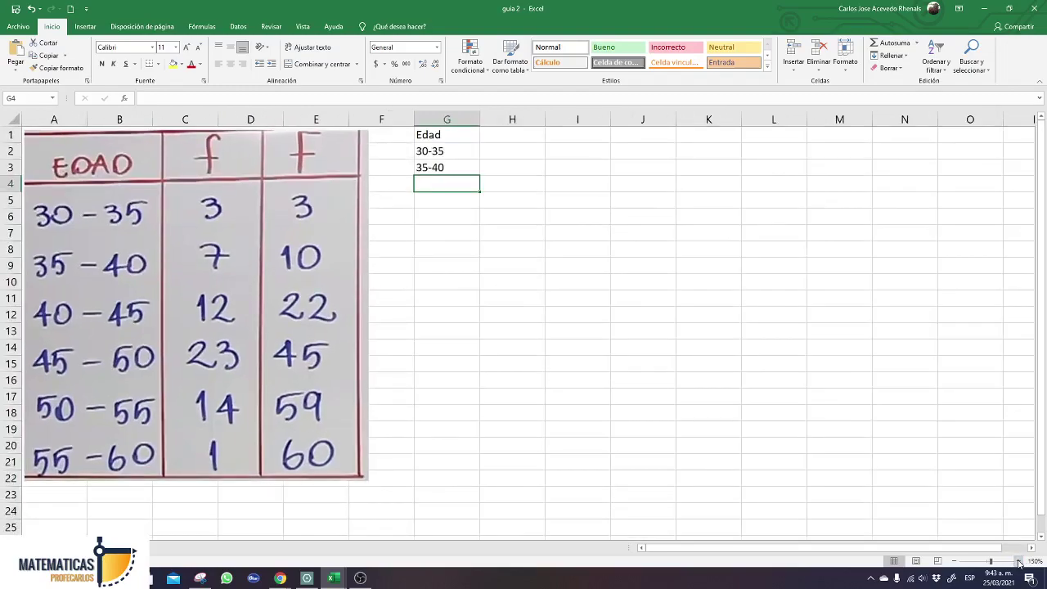
{"action": "type", "text": "40"}
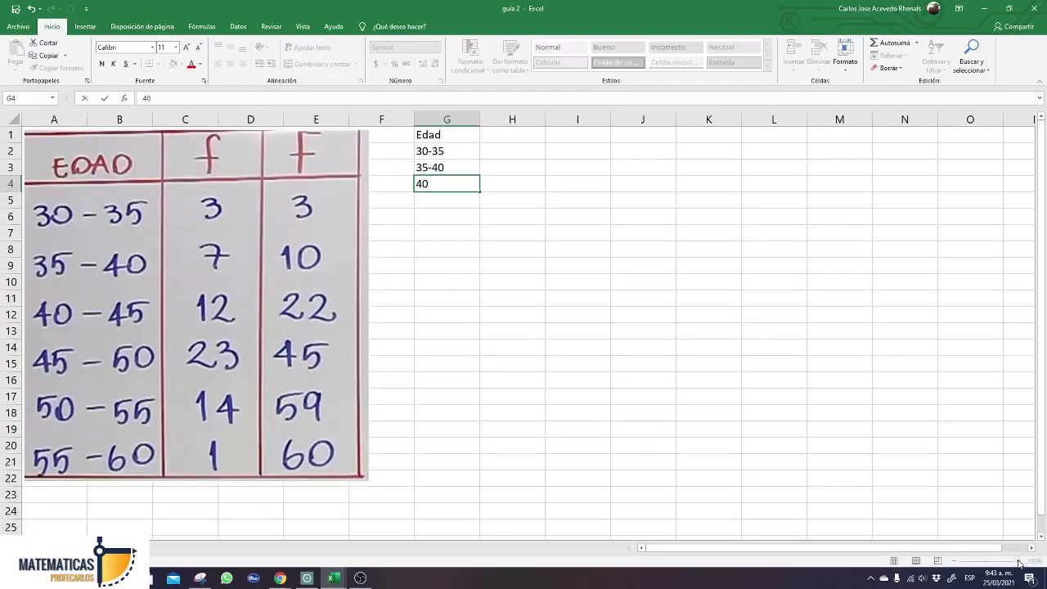
{"action": "type", "text": "-45"}
{"action": "key", "text": "Return"}
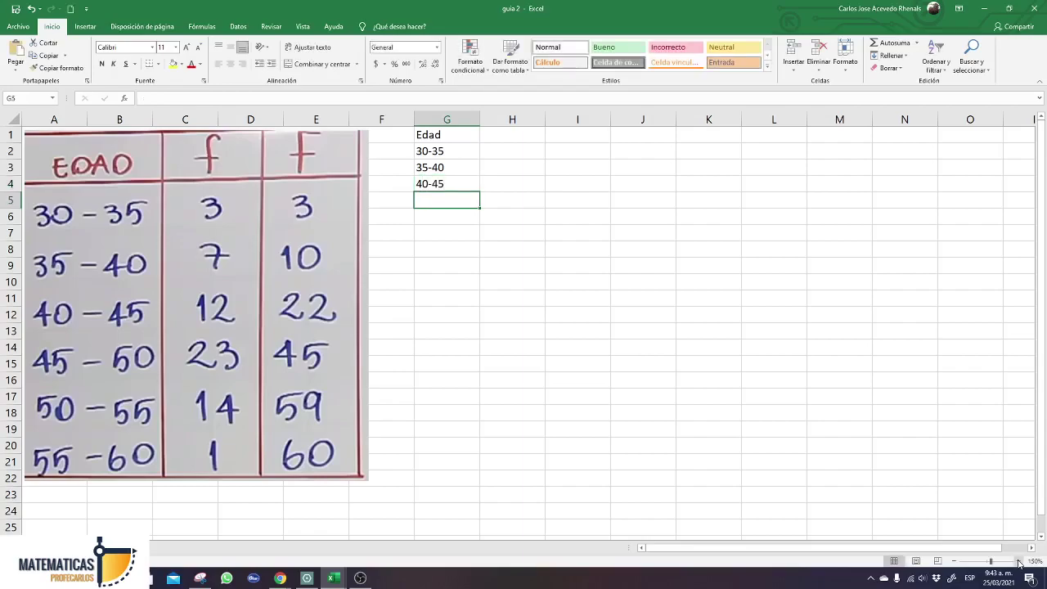
{"action": "type", "text": "45-5"}
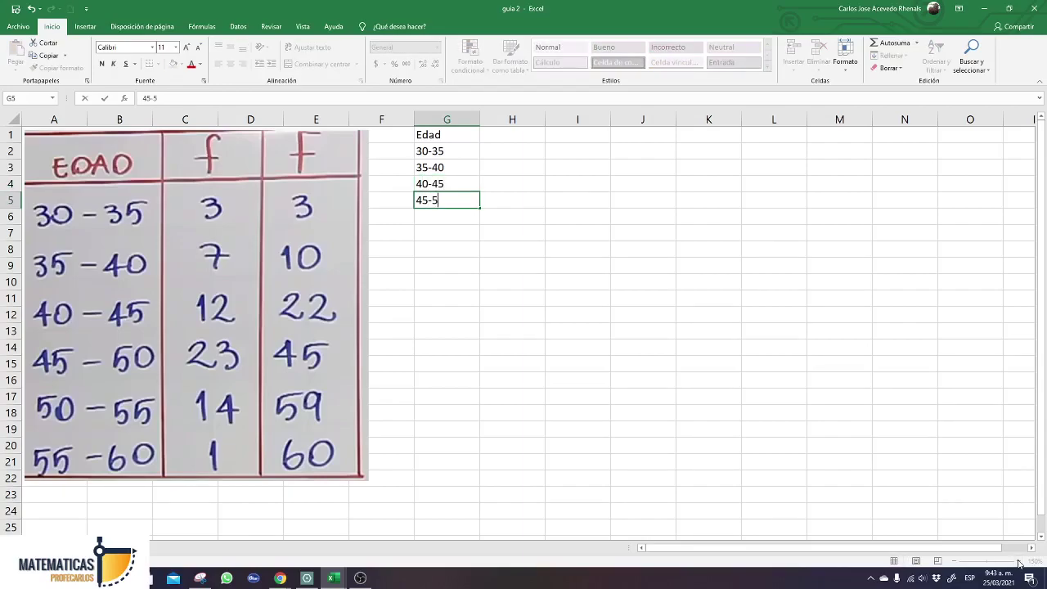
{"action": "type", "text": "0"}
{"action": "key", "text": "Return"}
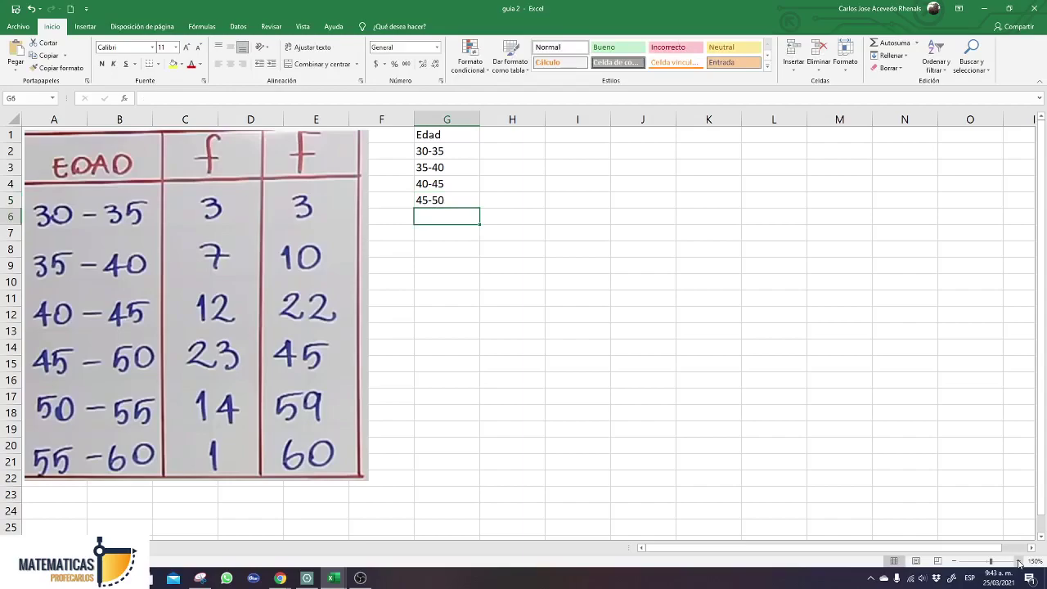
{"action": "type", "text": "50-"}
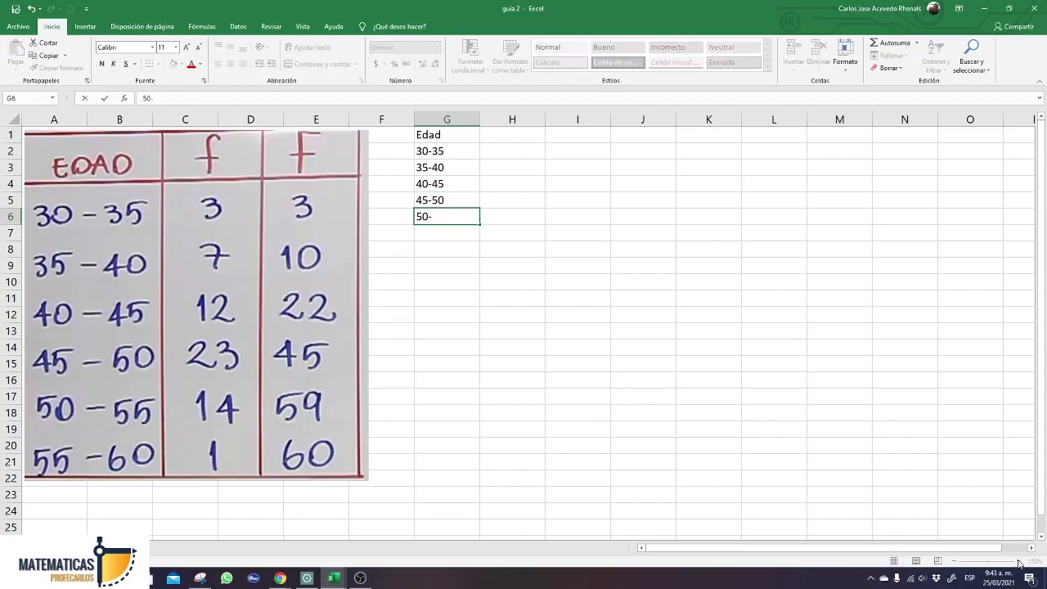
{"action": "type", "text": "55"}
{"action": "key", "text": "Return"}
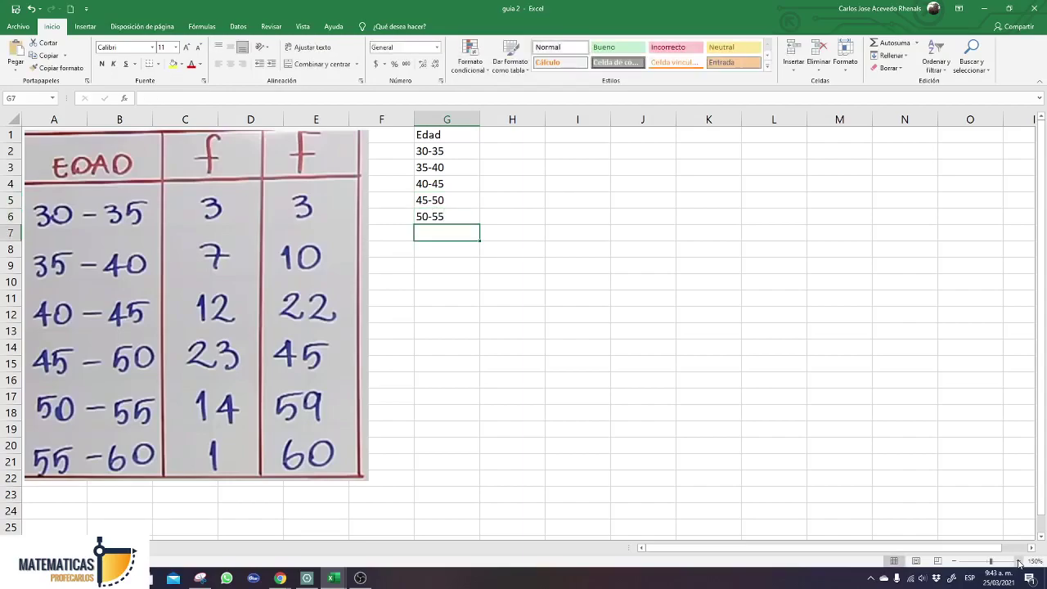
Complete the Edad column with the age interval 55-60 in G7.
{"action": "type", "text": "55-"}
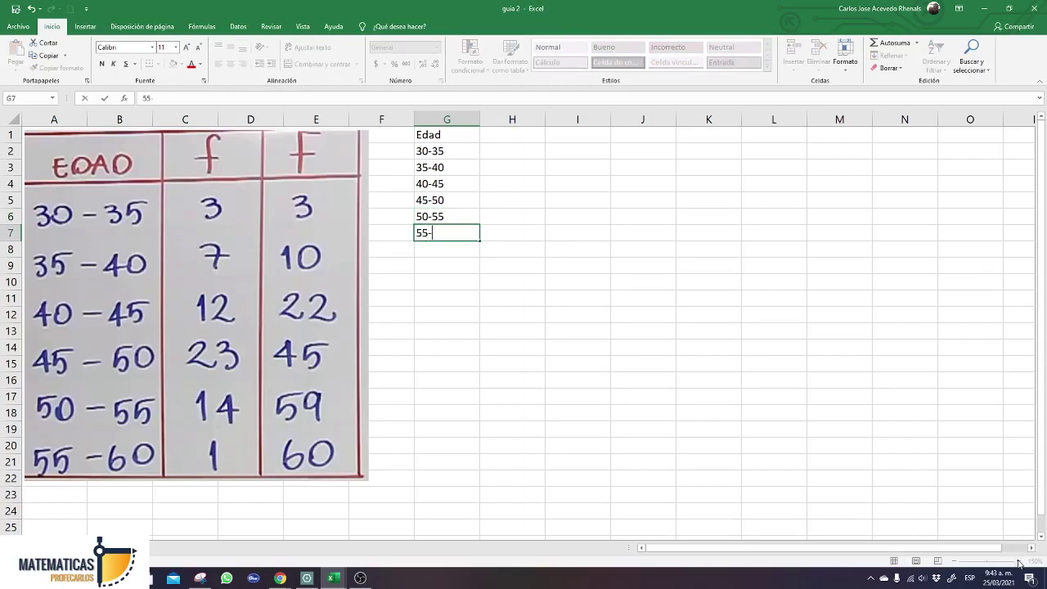
{"action": "type", "text": "60"}
{"action": "key", "text": "Tab"}
Enter the header "f" in H1 and the frequencies 3 and 7 in H2 and H3.
{"action": "key", "text": "Up"}
{"action": "key", "text": "Up"}
{"action": "key", "text": "Up"}
{"action": "key", "text": "Up"}
{"action": "key", "text": "Up"}
{"action": "key", "text": "Up"}
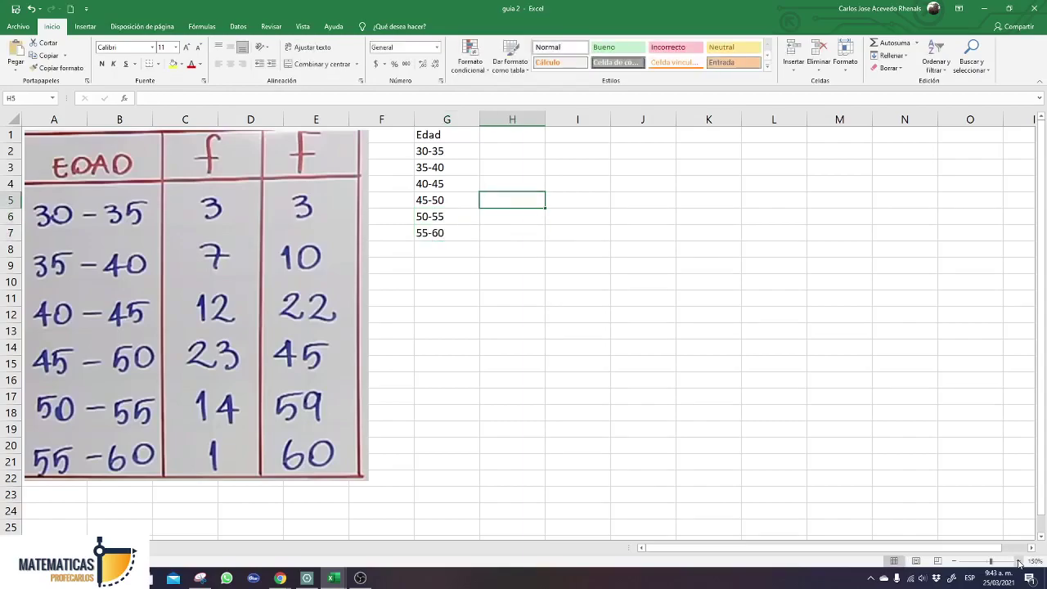
{"action": "type", "text": "f"}
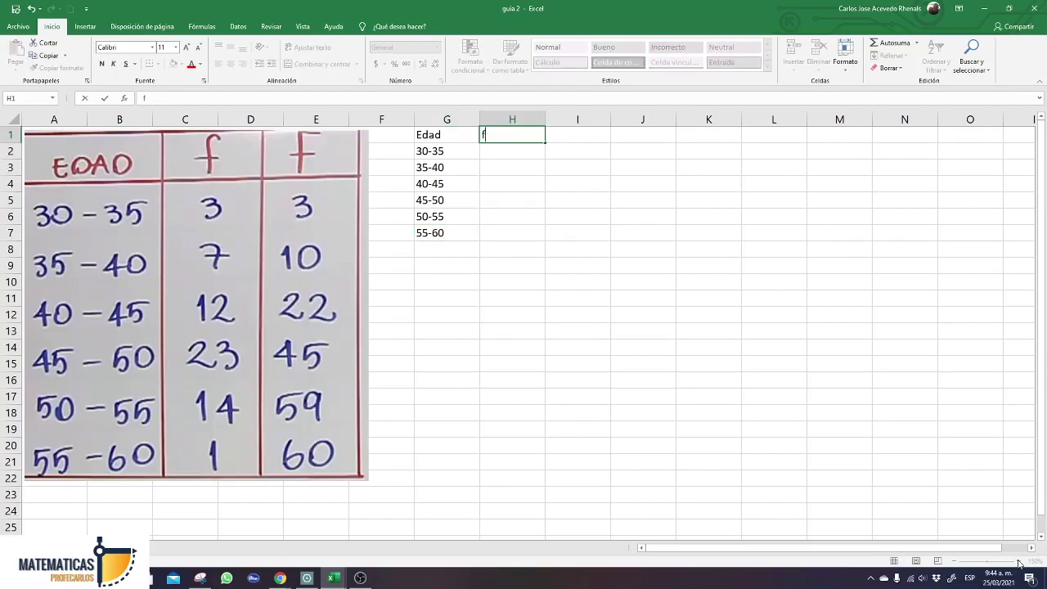
{"action": "key", "text": "Return"}
{"action": "type", "text": "3"}
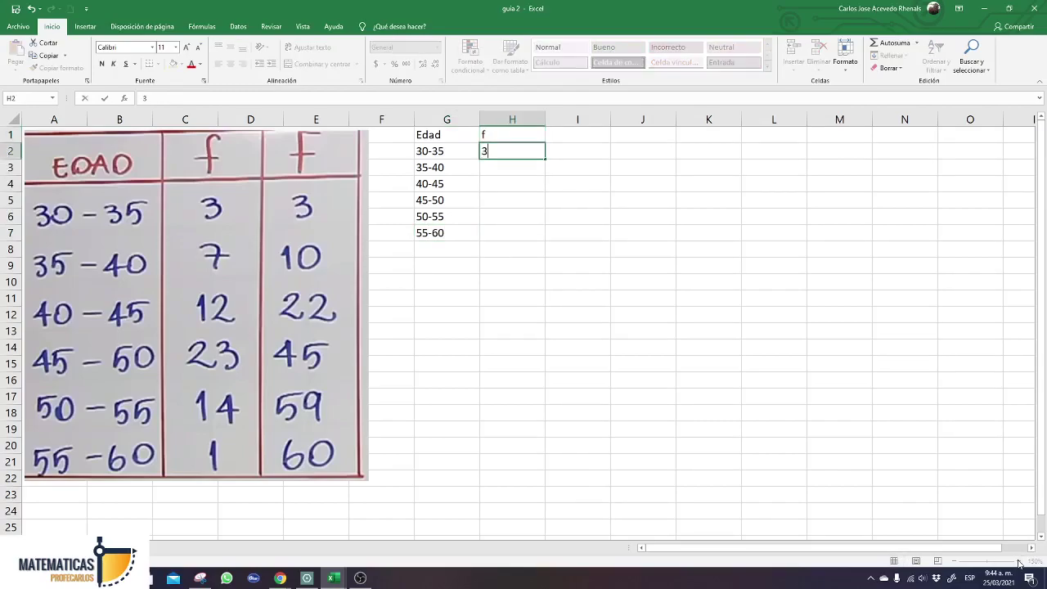
{"action": "key", "text": "Return"}
{"action": "type", "text": "7"}
{"action": "key", "text": "Return"}
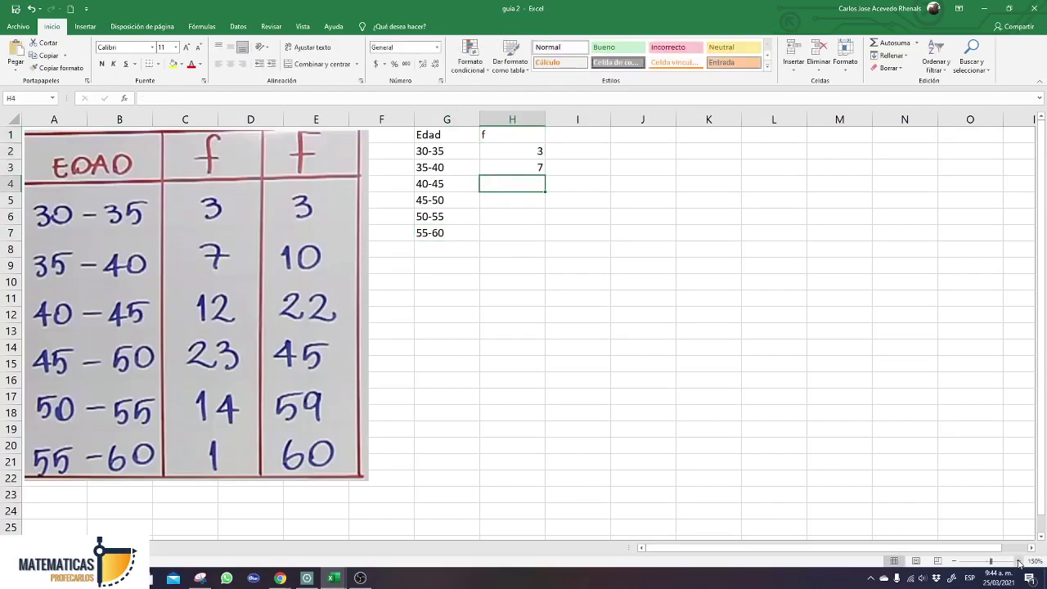
Fill the rest of the f column with 12, 23, 14 and 1 in H4 to H7.
{"action": "type", "text": "12"}
{"action": "key", "text": "Return"}
{"action": "type", "text": "23"}
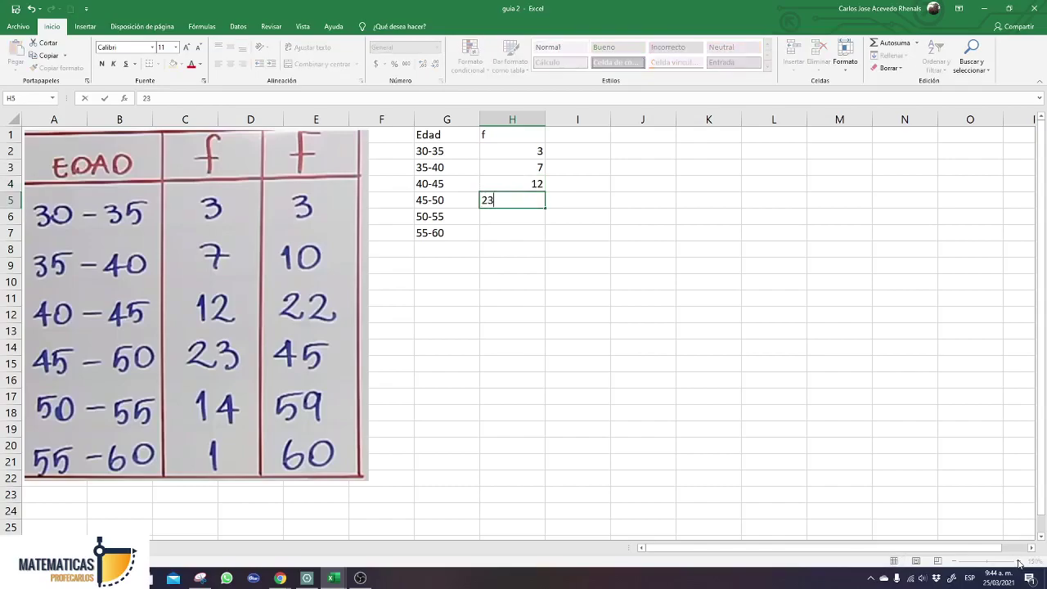
{"action": "key", "text": "Return"}
{"action": "type", "text": "14"}
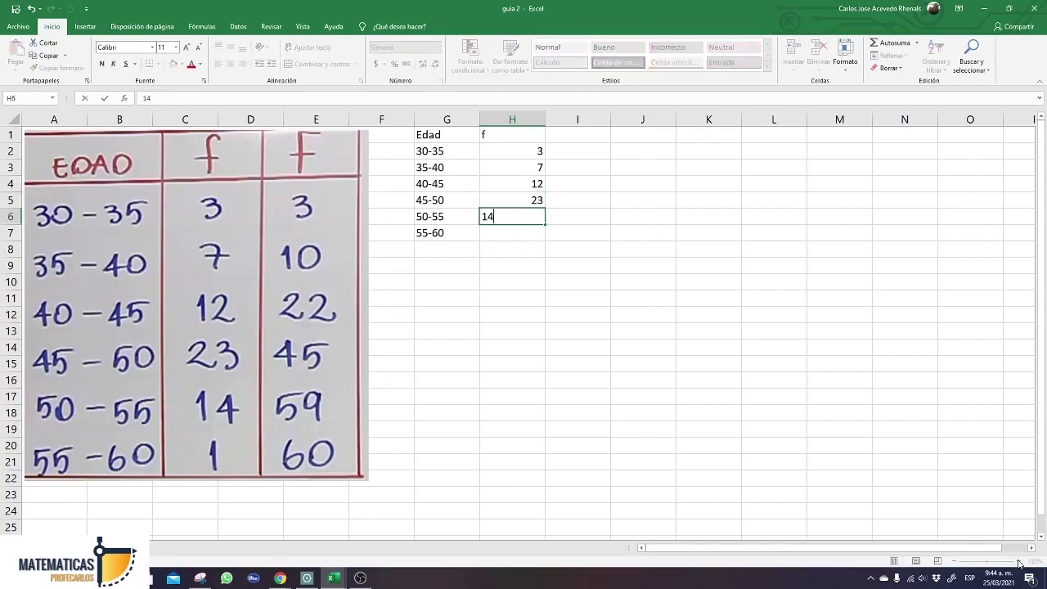
{"action": "key", "text": "Return"}
{"action": "type", "text": "1"}
{"action": "key", "text": "Return"}
{"action": "key", "text": "Up"}
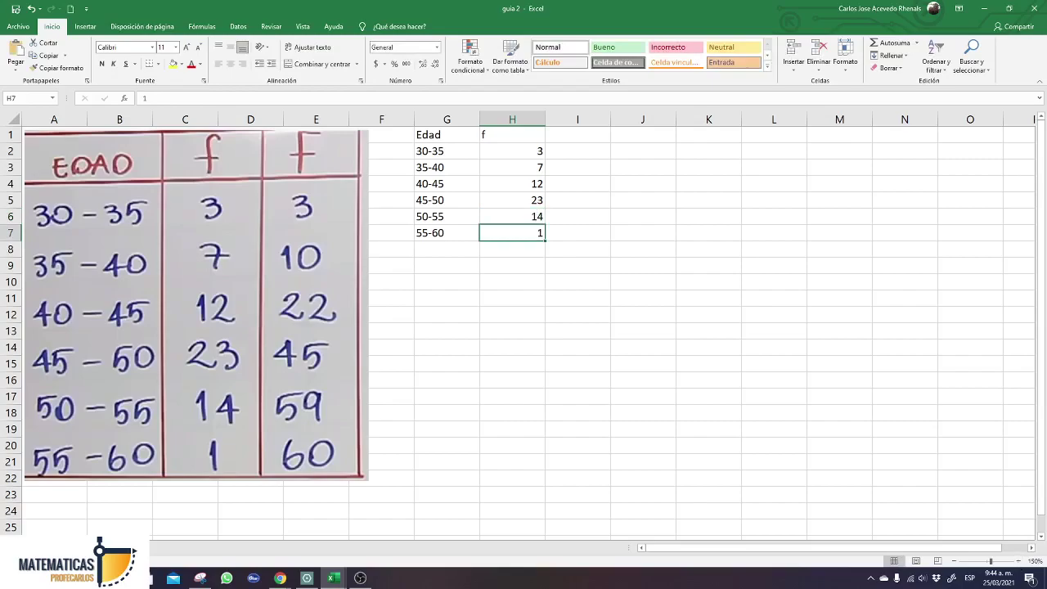
Enter the header "F" in I1 and the cumulative frequencies 3 and 10 in I2 and I3.
{"action": "left_click", "coordinate": [280, 578]}
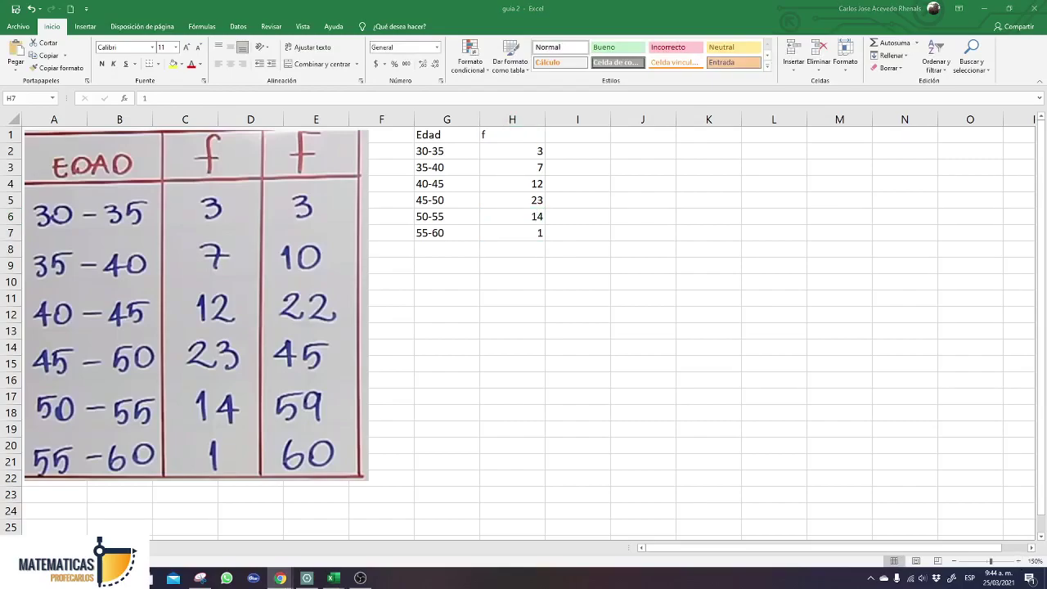
{"action": "left_click", "coordinate": [578, 141]}
{"action": "left_click", "coordinate": [575, 133]}
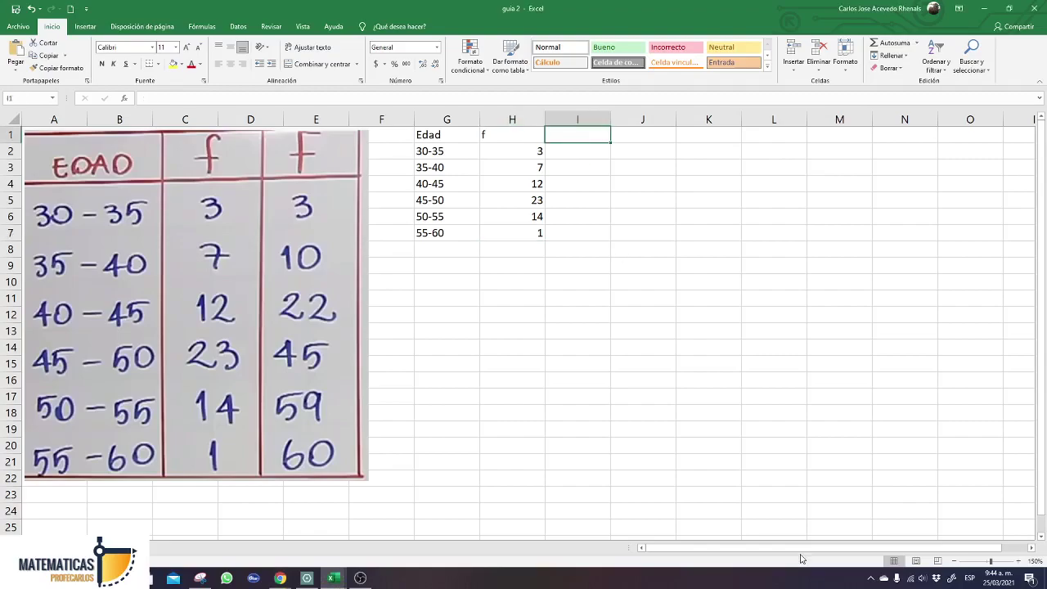
{"action": "type", "text": "F"}
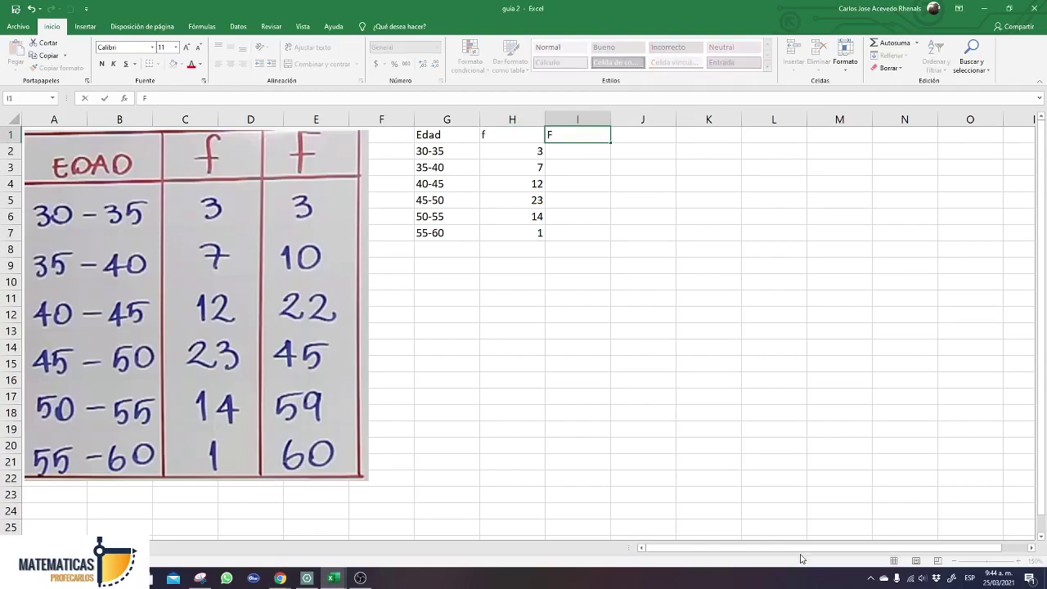
{"action": "key", "text": "Return"}
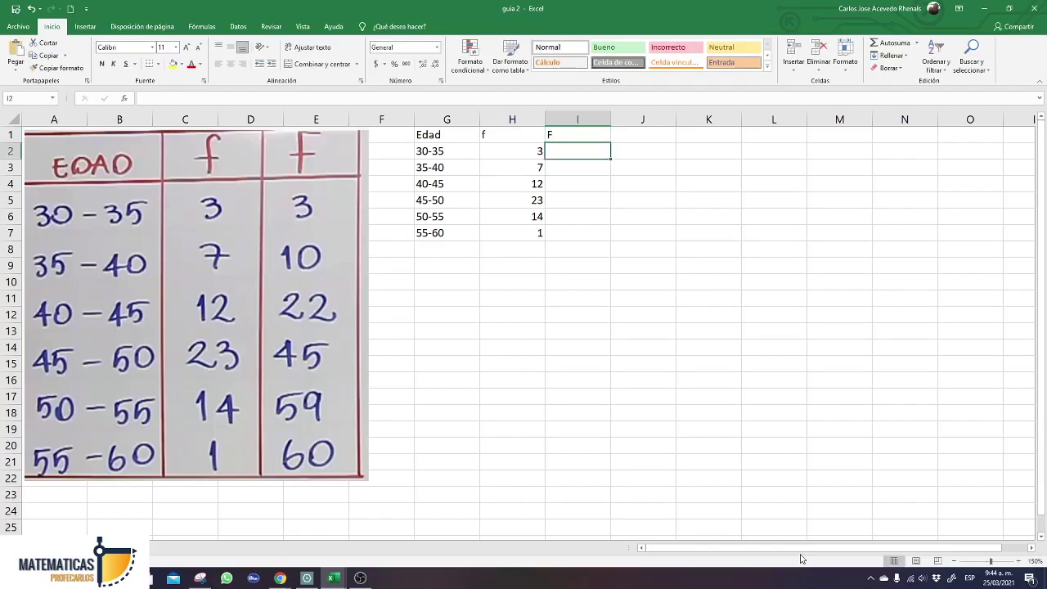
{"action": "type", "text": "3"}
{"action": "key", "text": "Return"}
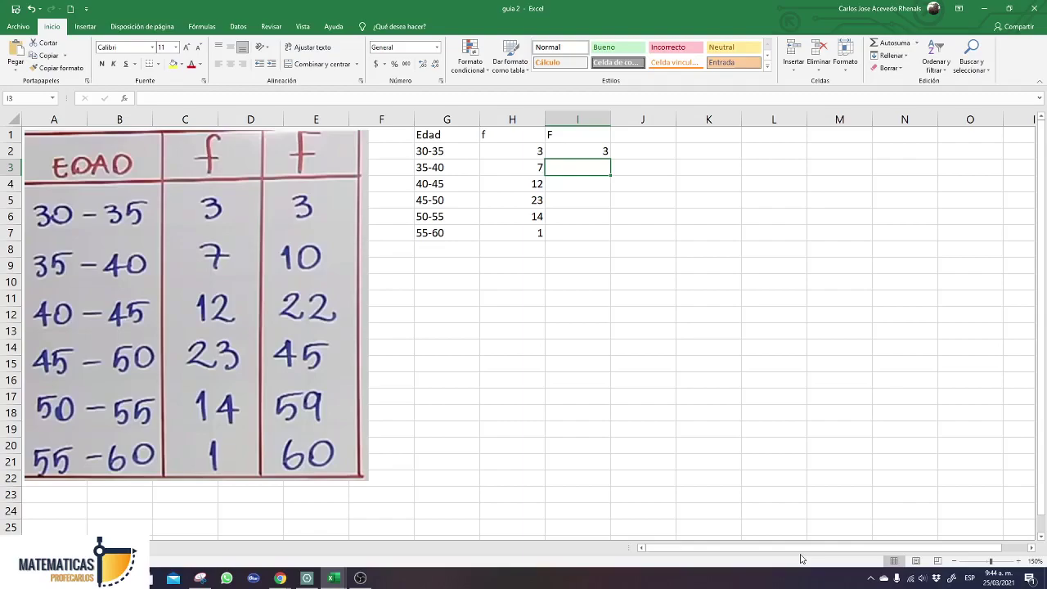
{"action": "type", "text": "10"}
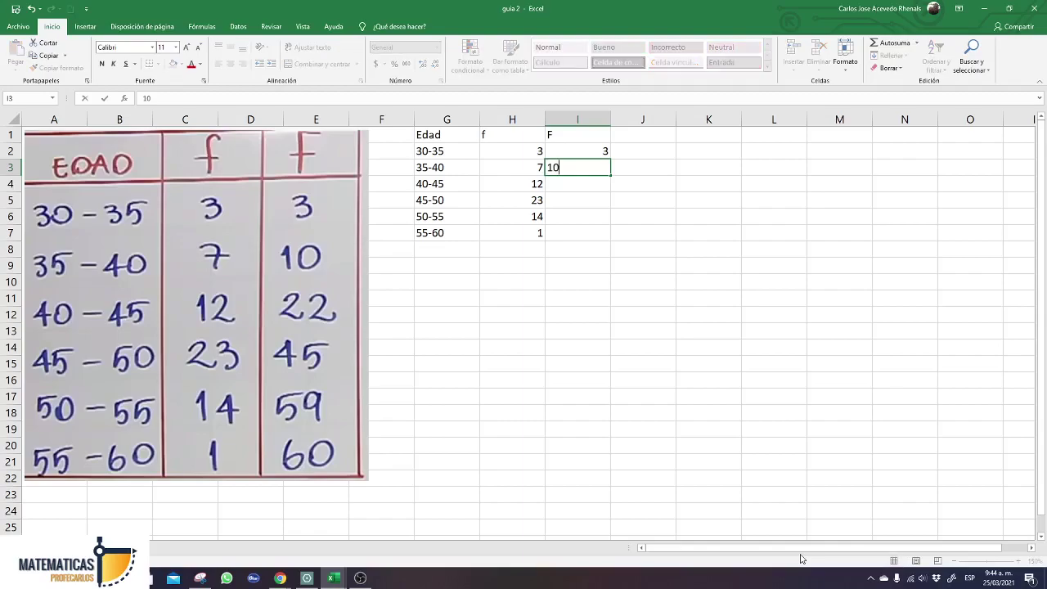
{"action": "key", "text": "Return"}
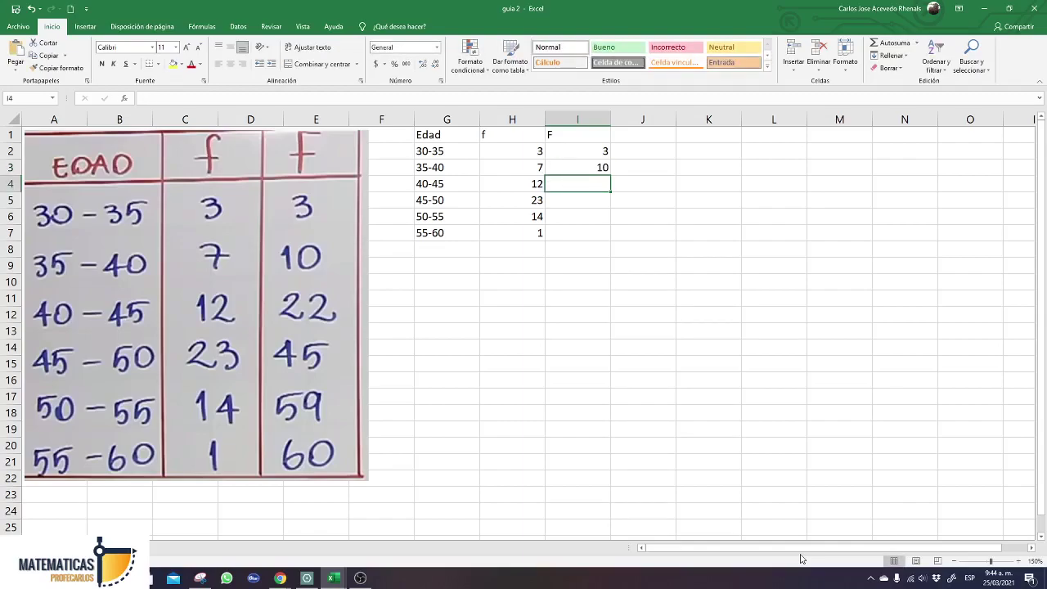
Fill the rest of the cumulative frequency column with 22, 45, 59 and 60 in I4 to I7.
{"action": "type", "text": "22"}
{"action": "key", "text": "Return"}
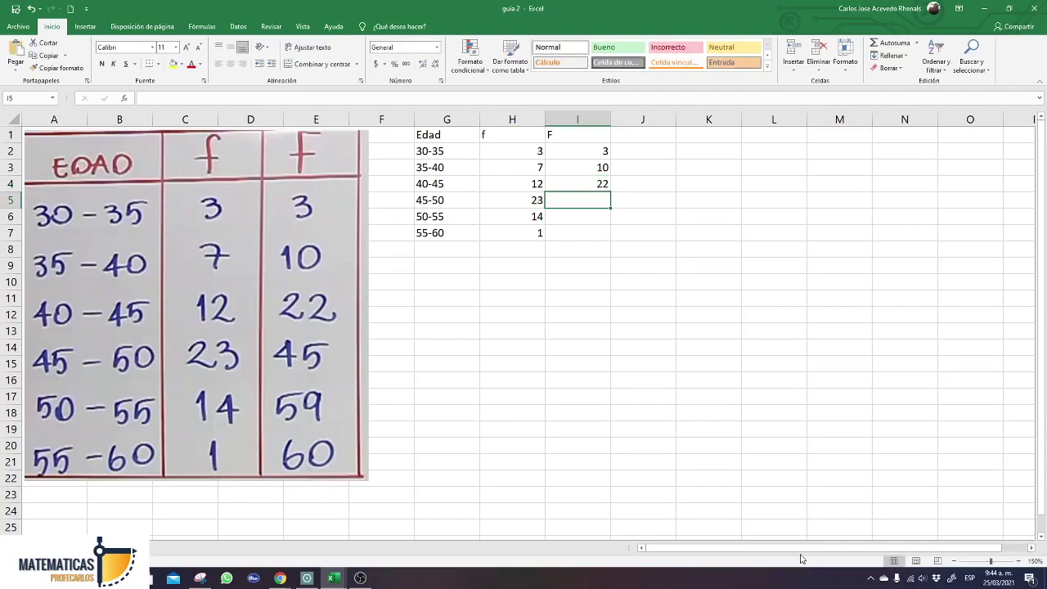
{"action": "type", "text": "45"}
{"action": "key", "text": "Return"}
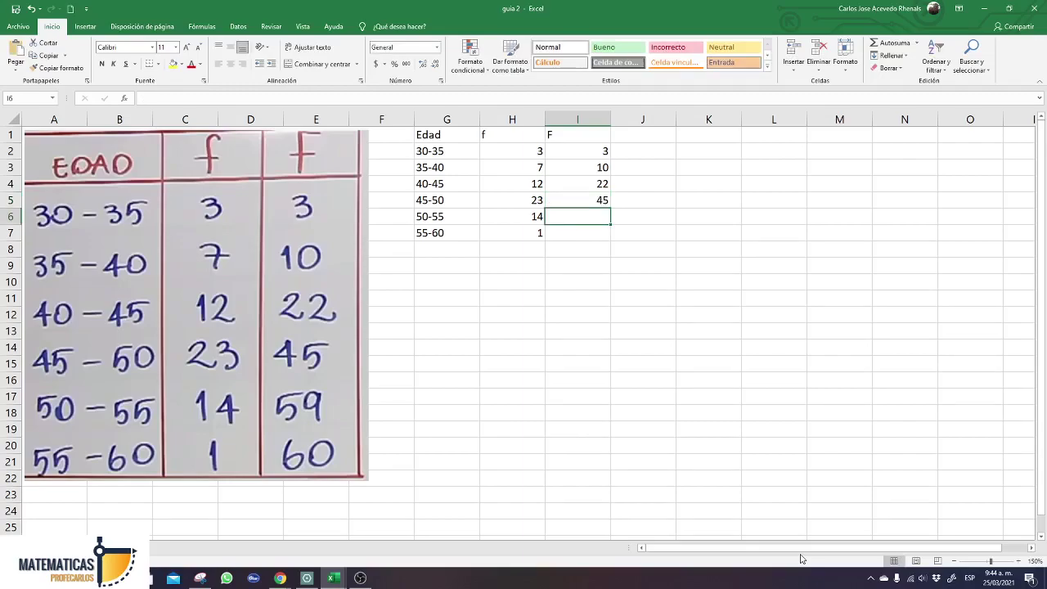
{"action": "type", "text": "59"}
{"action": "key", "text": "Return"}
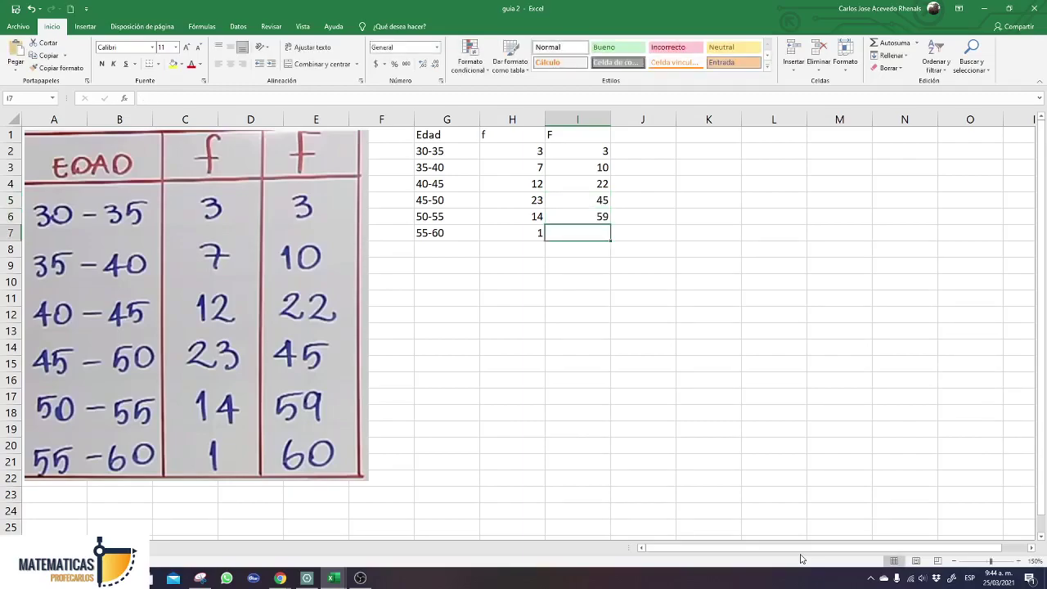
{"action": "type", "text": "60"}
{"action": "key", "text": "Return"}
{"action": "key", "text": "Left"}
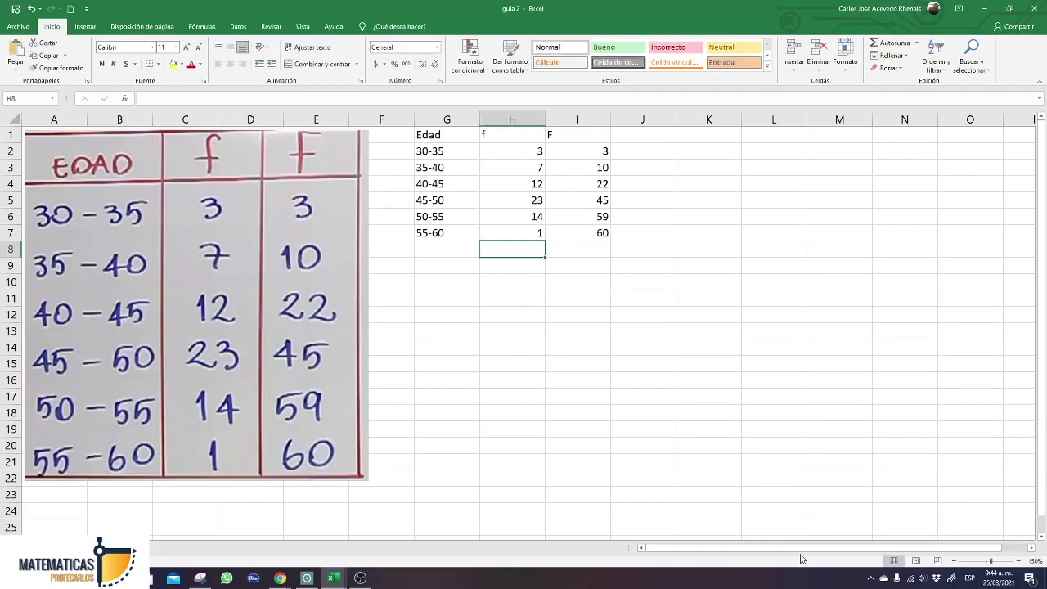
Format the range G1:I7 as a table with headers, using a blue banded style.
{"action": "left_click_drag", "start_coordinate": [454, 136], "coordinate": [584, 234]}
{"action": "left_click", "coordinate": [511, 59]}
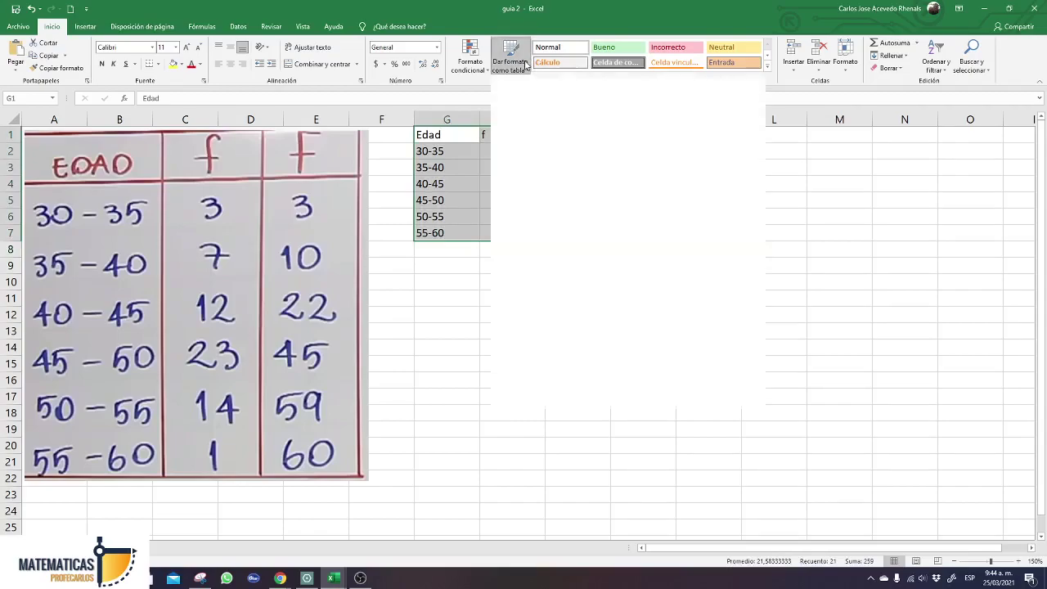
{"action": "left_click", "coordinate": [727, 205]}
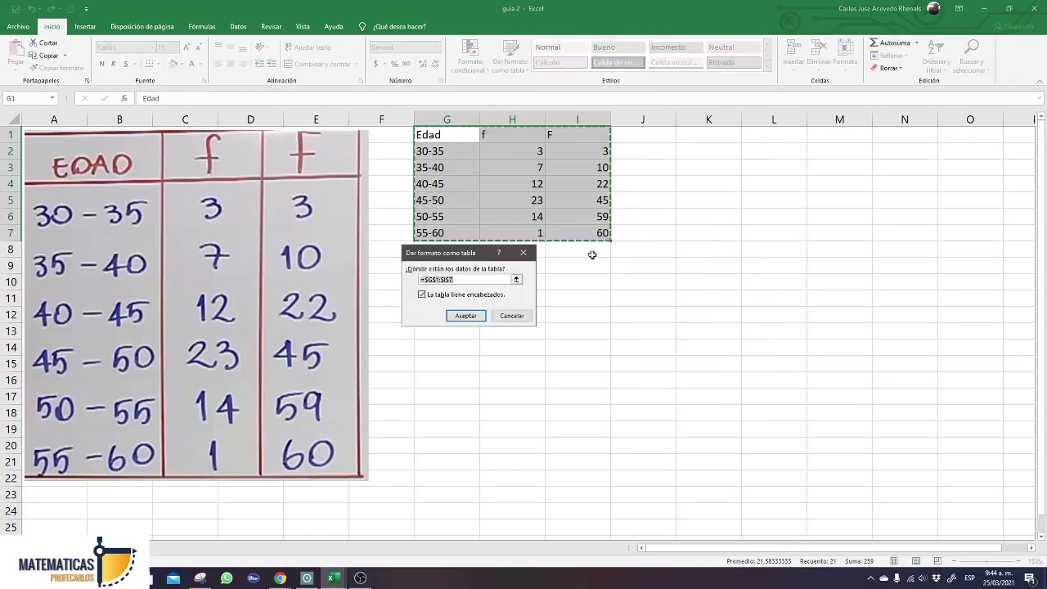
{"action": "left_click", "coordinate": [463, 315]}
Add an AutoSum total of the f column in H8.
{"action": "left_click", "coordinate": [537, 249]}
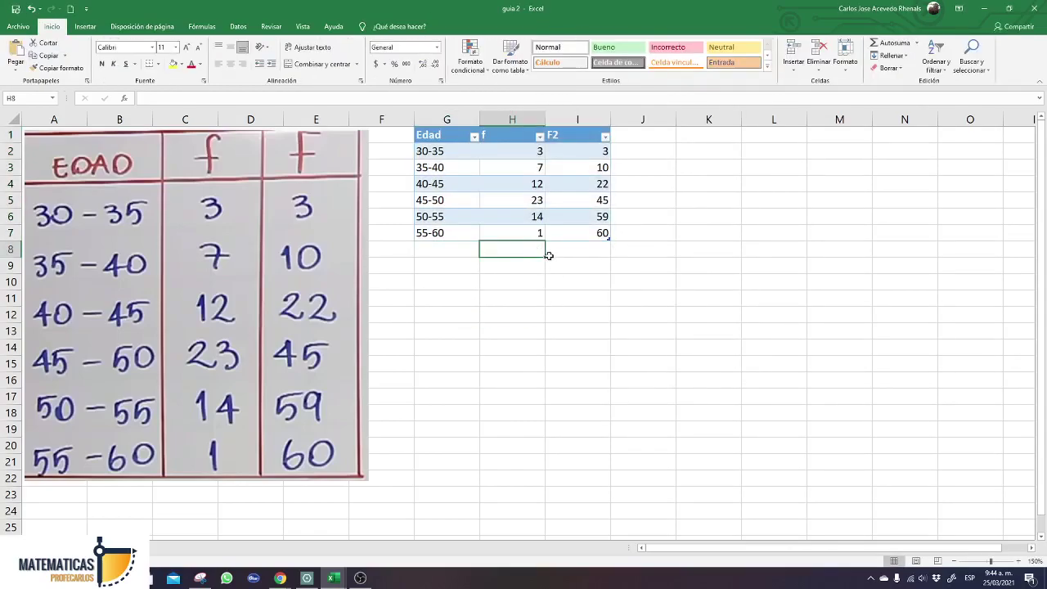
{"action": "left_click", "coordinate": [890, 42]}
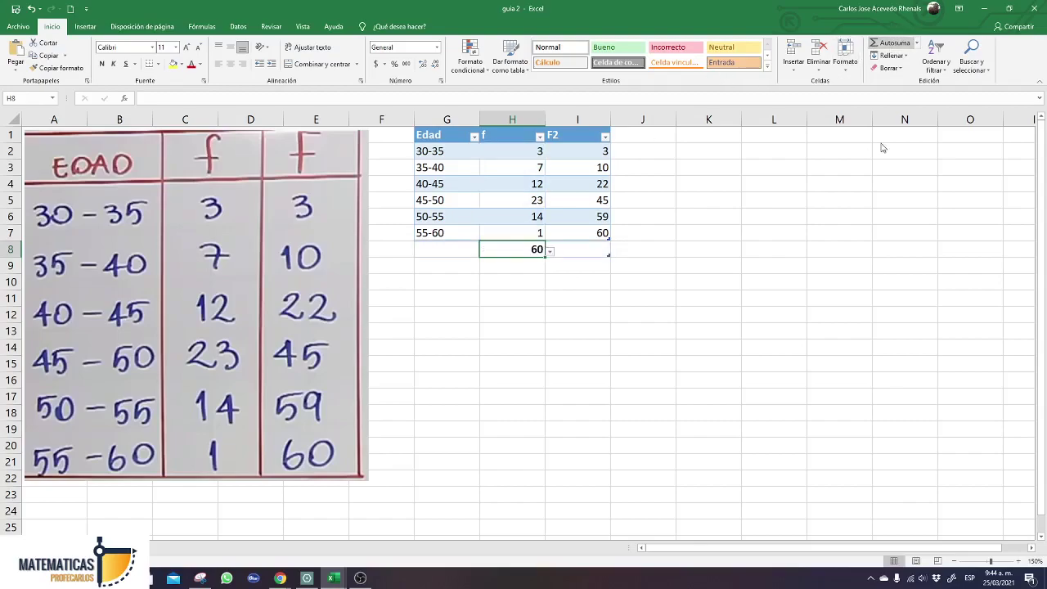
{"action": "key", "text": "Down"}
{"action": "key", "text": "Up"}
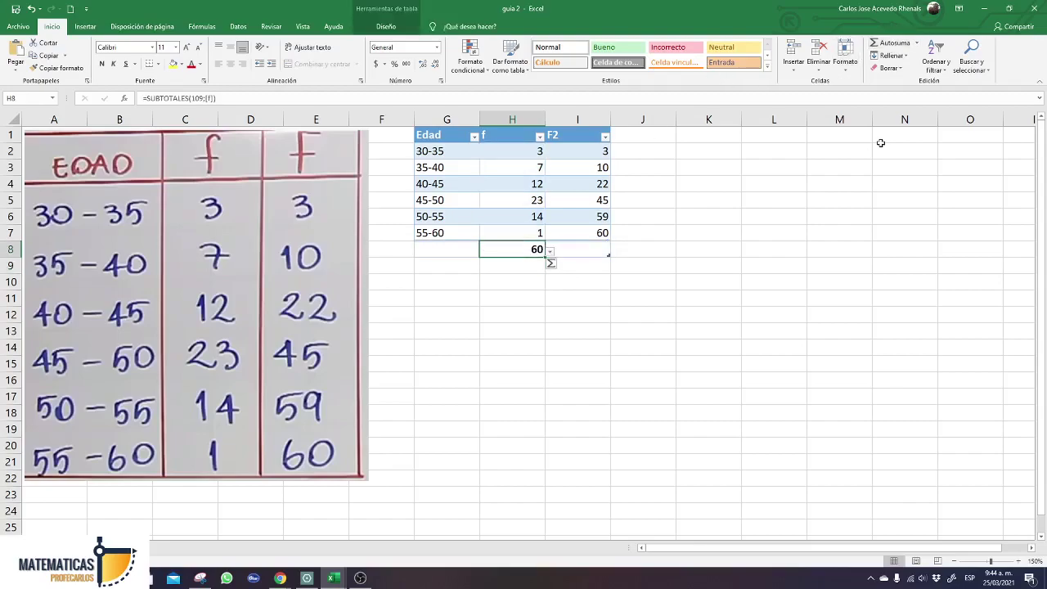
Rename the cumulative frequency header in I1 as "F acum".
{"action": "key", "text": "Right"}
{"action": "key", "text": "Right"}
{"action": "key", "text": "Up"}
{"action": "key", "text": "Up"}
{"action": "key", "text": "Up"}
{"action": "key", "text": "Up"}
{"action": "key", "text": "Up"}
{"action": "key", "text": "Up"}
{"action": "key", "text": "Up"}
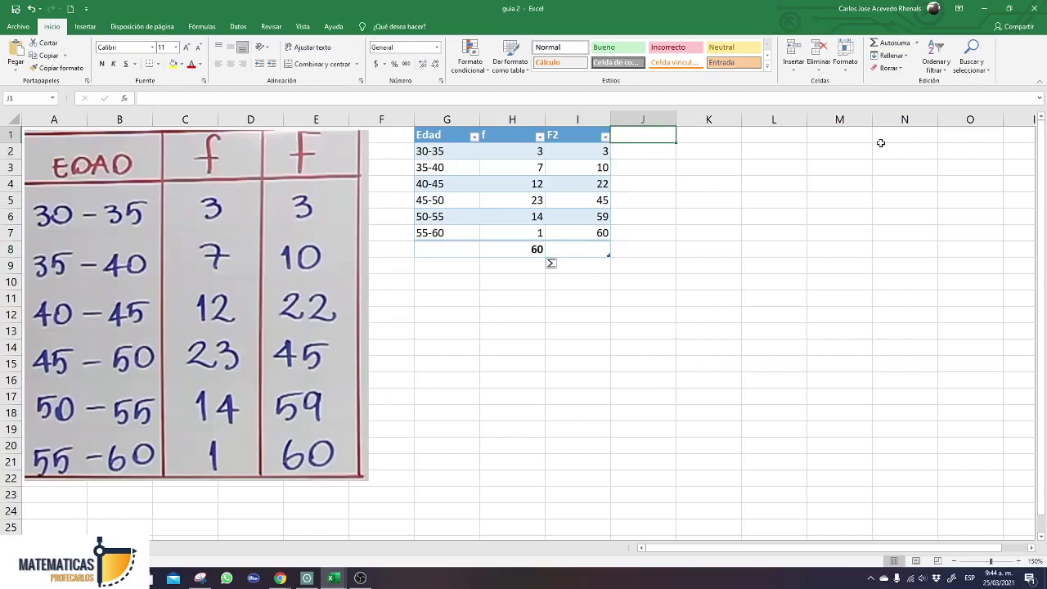
{"action": "key", "text": "Left"}
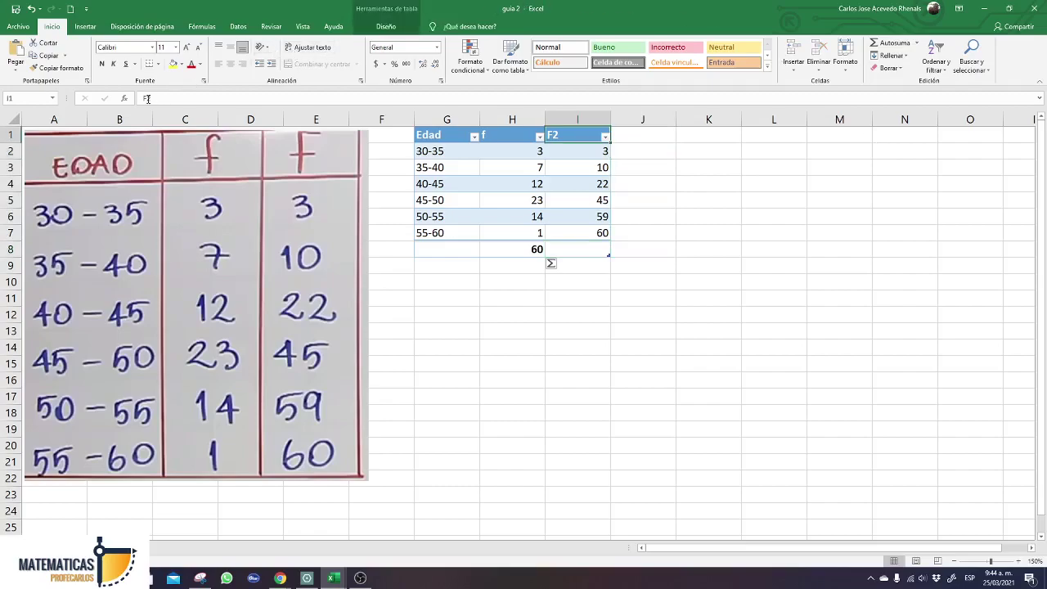
{"action": "key", "text": "F2"}
{"action": "key", "text": "BackSpace"}
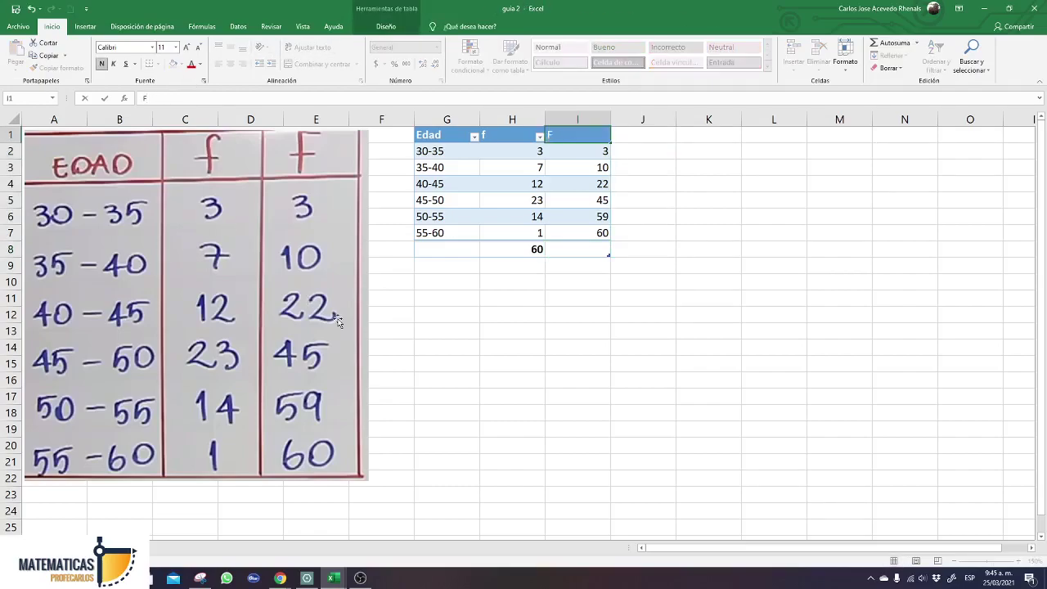
{"action": "type", "text": "acum"}
{"action": "key", "text": "Return"}
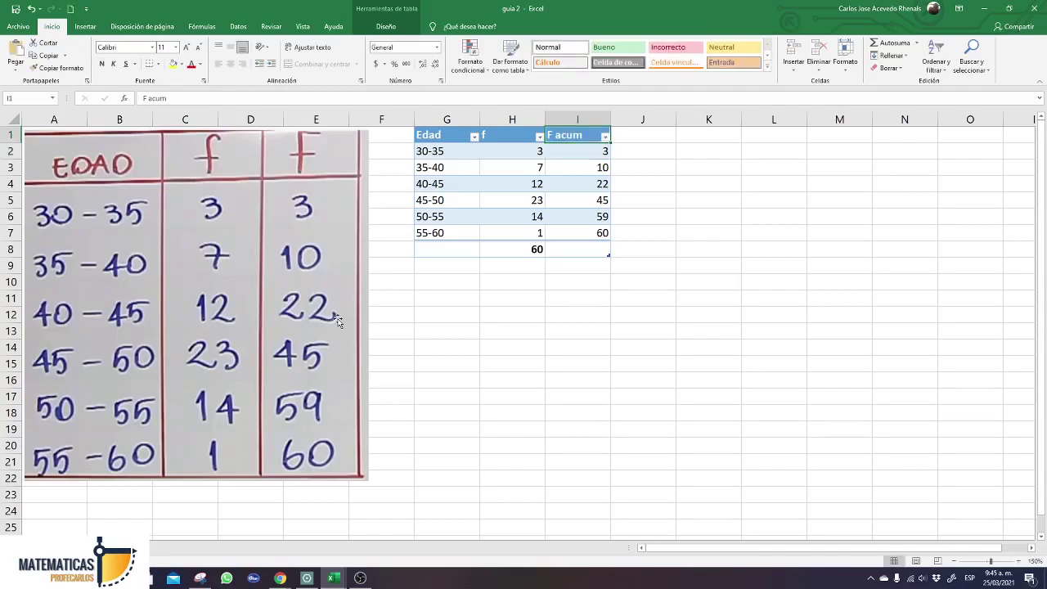
Enter the label "Calcular primer cuartil" in G10 and "Q1" in I10.
{"action": "key", "text": "Return"}
{"action": "key", "text": "Return"}
{"action": "key", "text": "Return"}
{"action": "key", "text": "Return"}
{"action": "key", "text": "Return"}
{"action": "key", "text": "Return"}
{"action": "key", "text": "Return"}
{"action": "key", "text": "Return"}
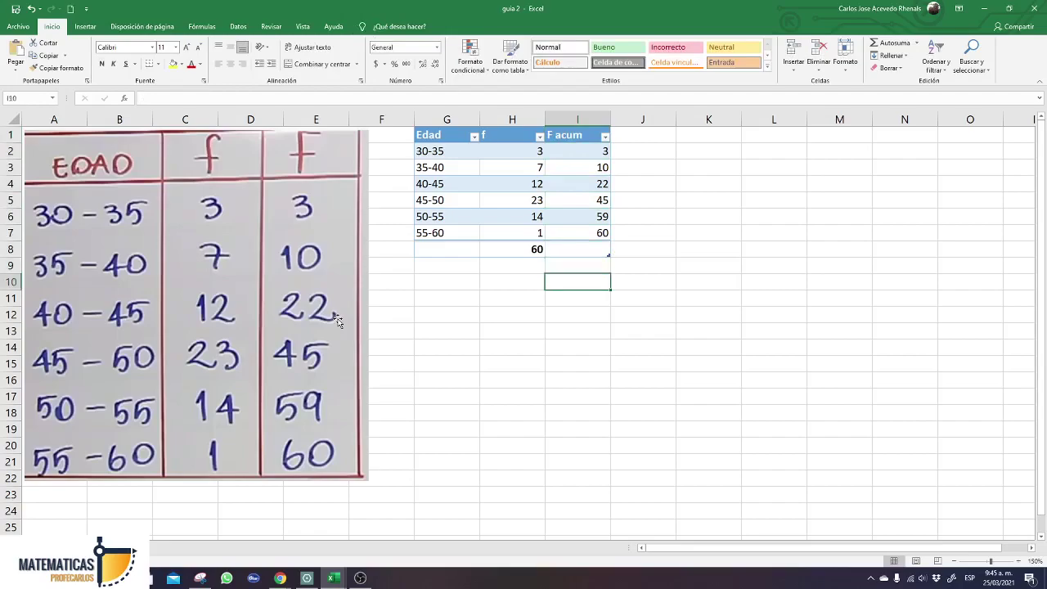
{"action": "key", "text": "Left"}
{"action": "key", "text": "Left"}
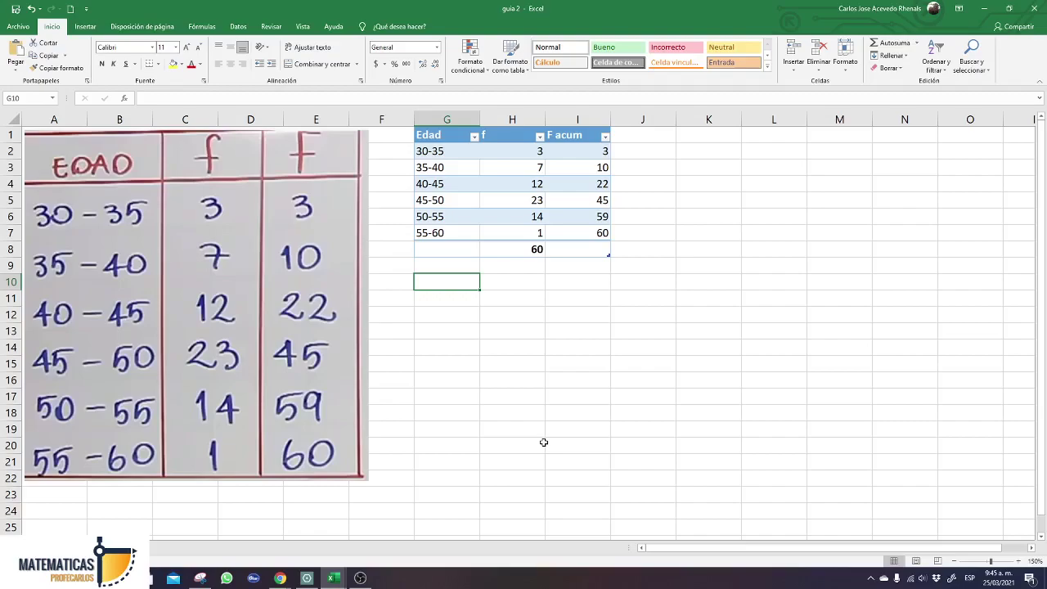
{"action": "type", "text": "Calcu"}
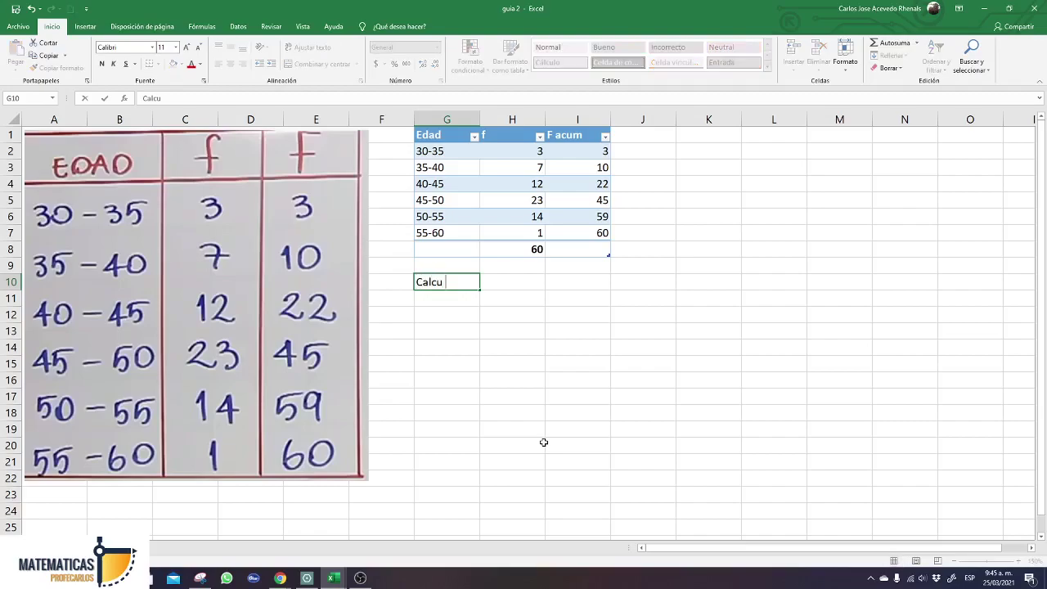
{"action": "type", "text": "lar primer cuartil"}
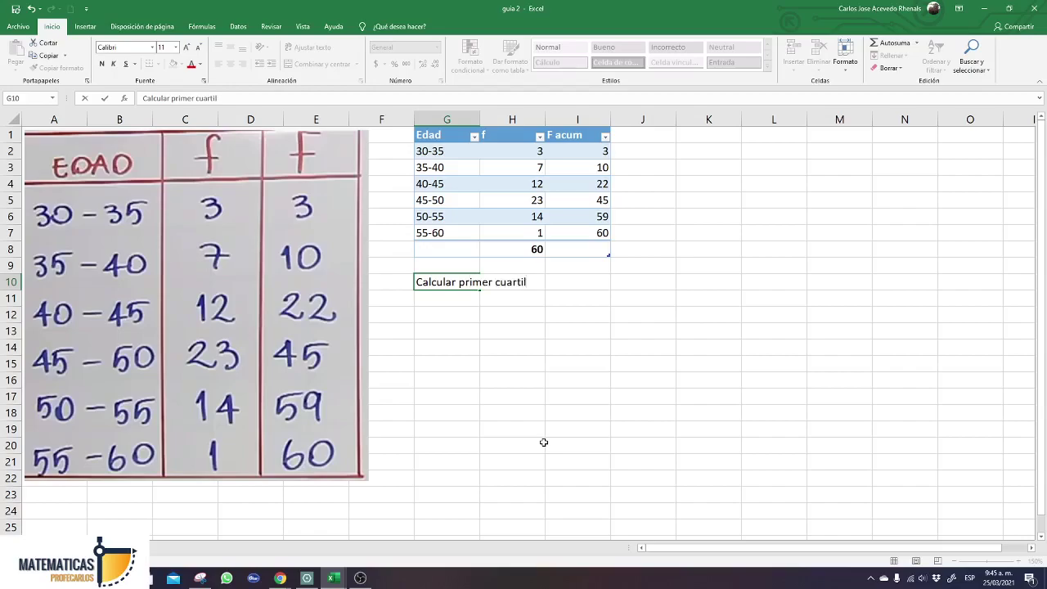
{"action": "key", "text": "Tab"}
{"action": "key", "text": "Tab"}
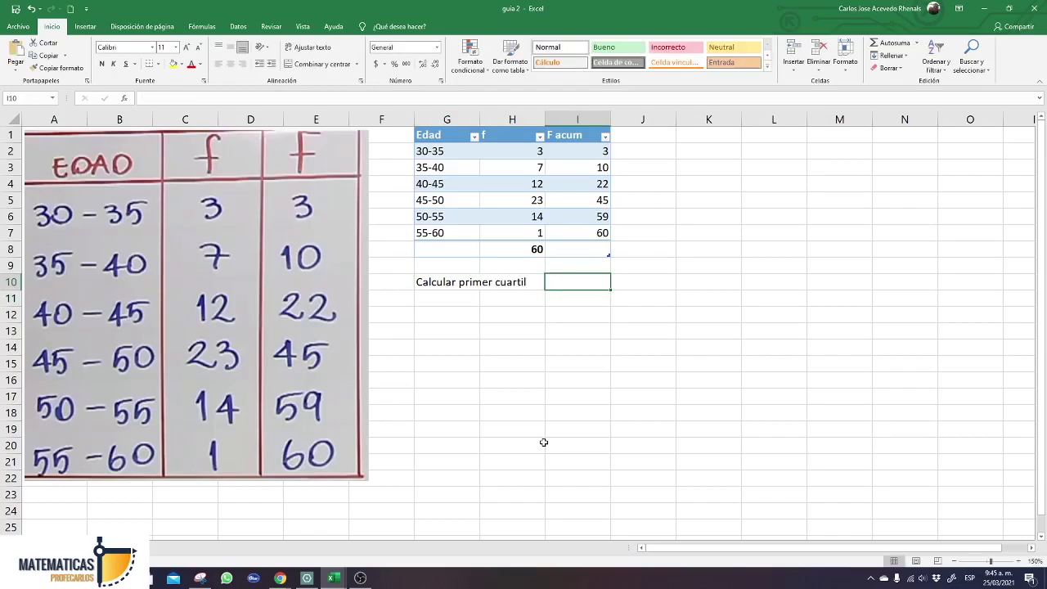
{"action": "type", "text": "Q1"}
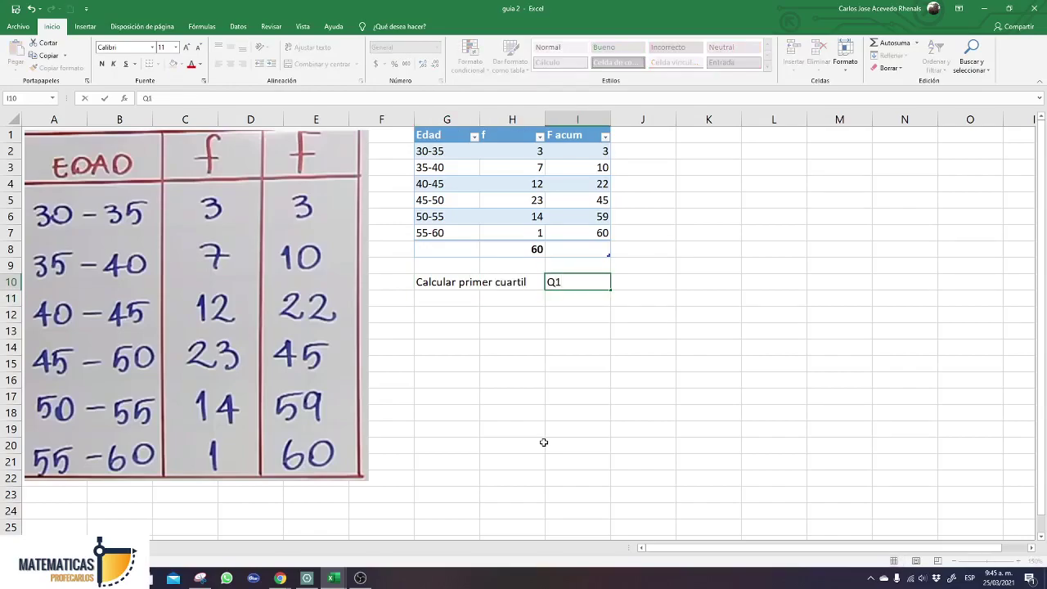
{"action": "key", "text": "Tab"}
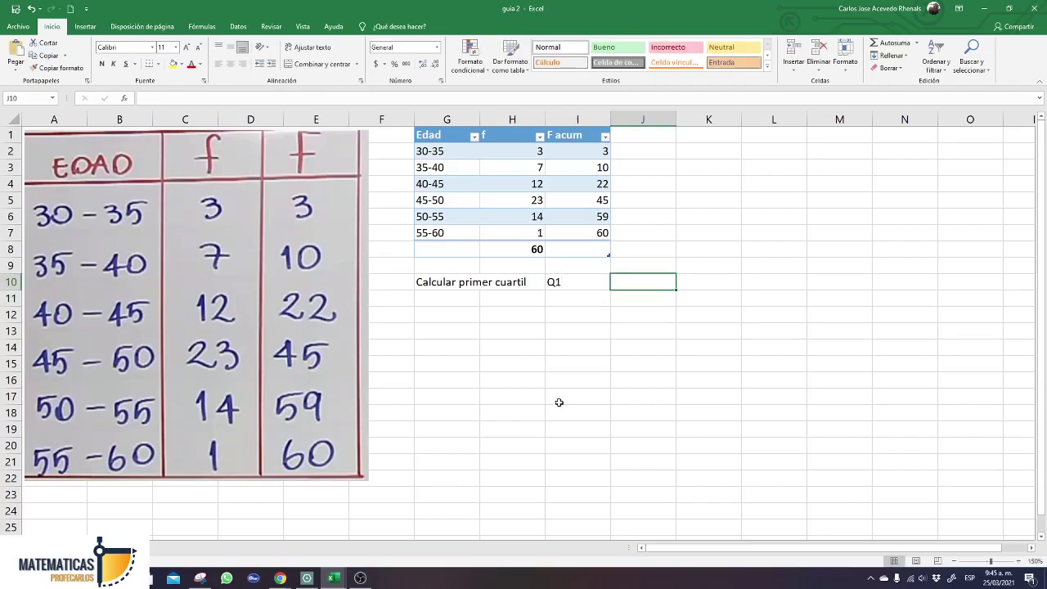
Try to copy the "formula cuartiles" image from the recent files in File Explorer into the Excel worksheet.
{"action": "key", "text": "super+e"}
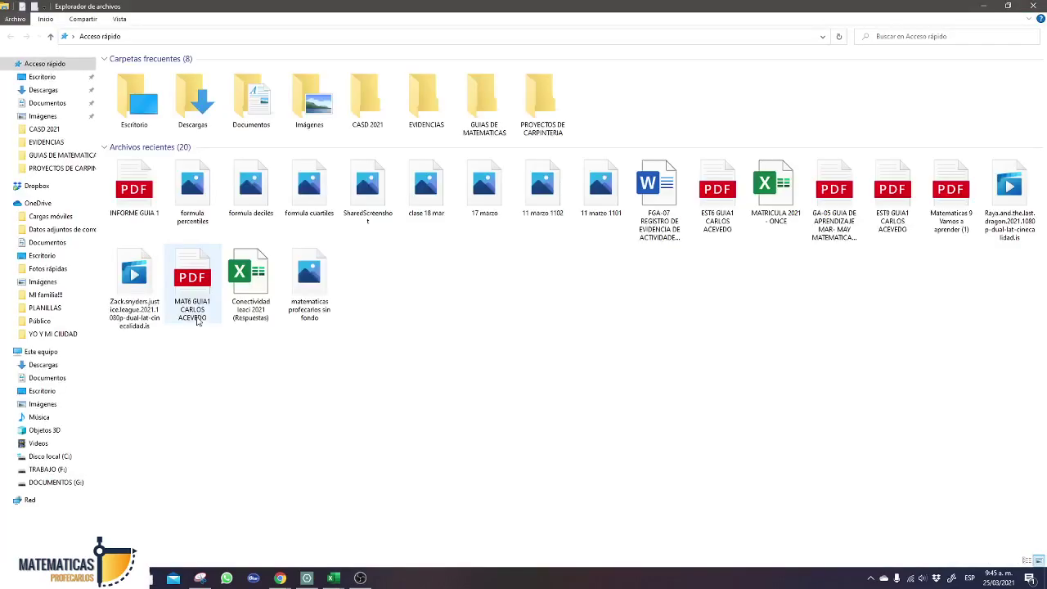
{"action": "left_click", "coordinate": [253, 219]}
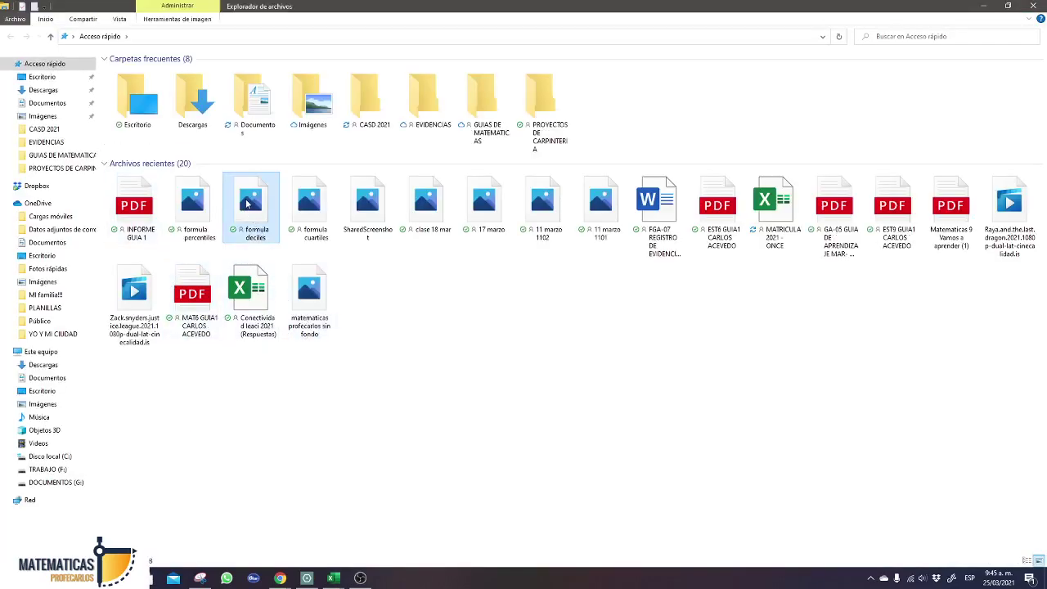
{"action": "double_click", "coordinate": [309, 201]}
{"action": "right_click", "coordinate": [309, 201]}
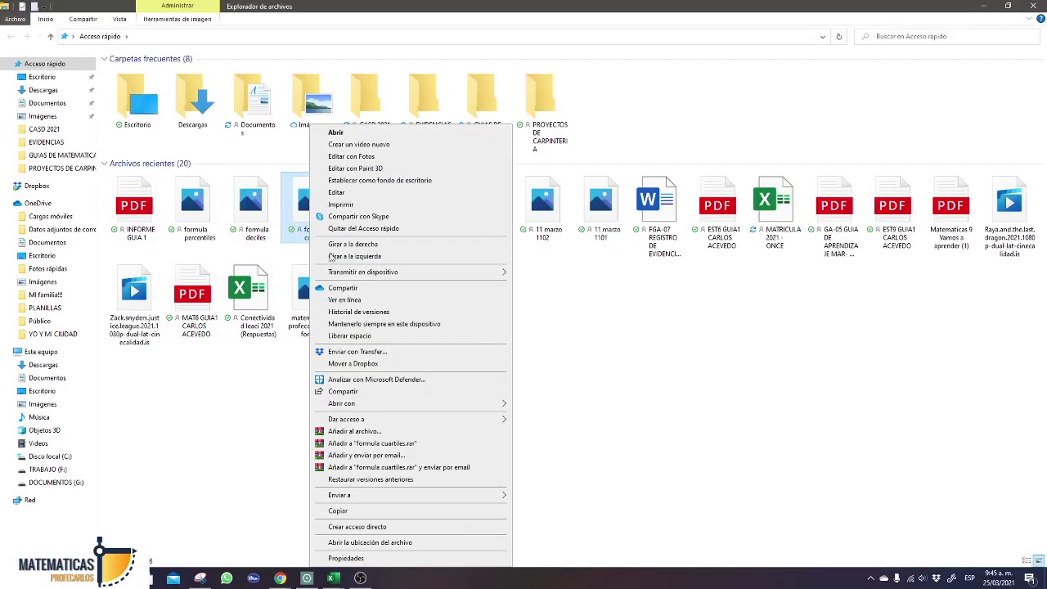
{"action": "left_click", "coordinate": [341, 510]}
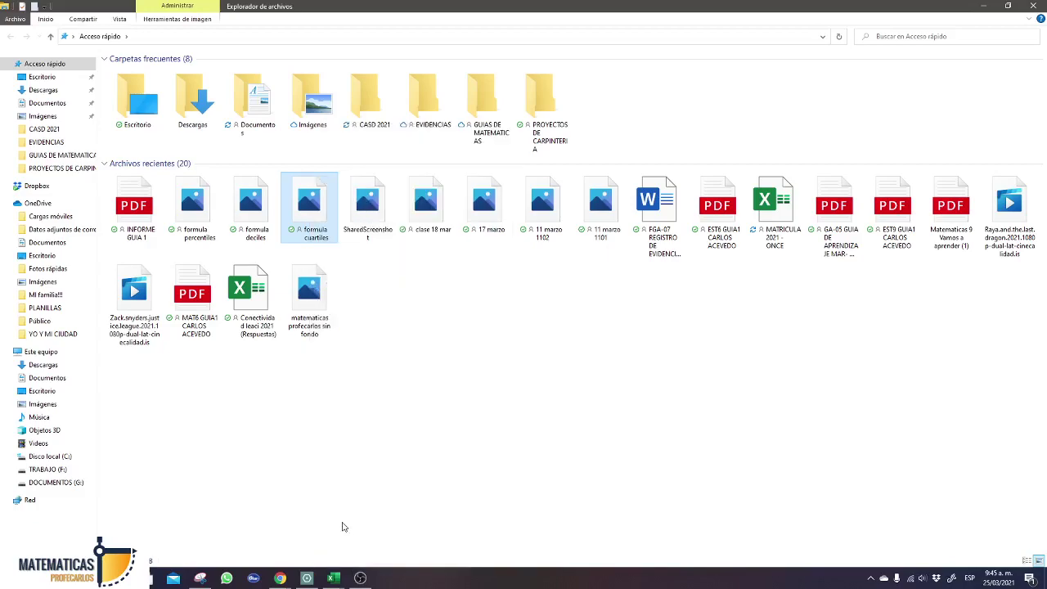
{"action": "left_click", "coordinate": [333, 578]}
{"action": "left_click", "coordinate": [405, 533]}
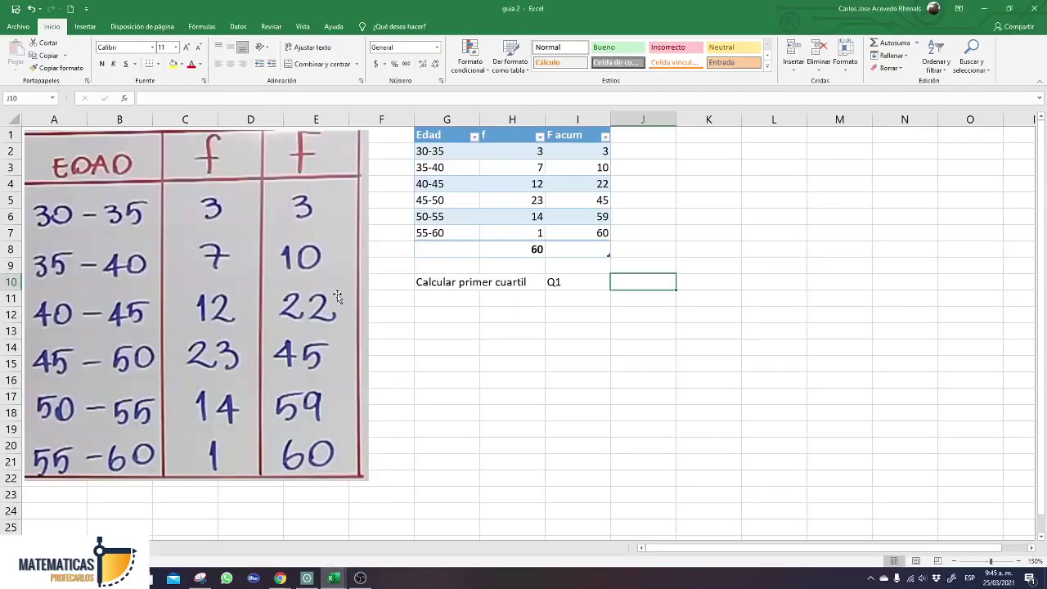
{"action": "left_click", "coordinate": [437, 313]}
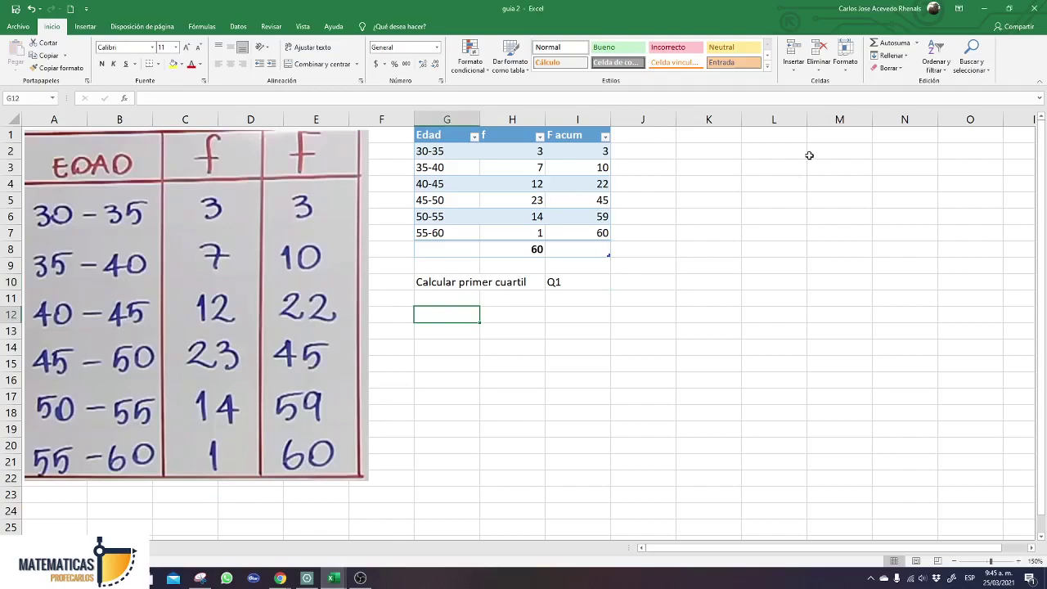
Insert the picture "formula cuartiles" from Documentos > CASD 2021 > GUIAS DE MATEMATICAS at K1, beside the table.
{"action": "left_click", "coordinate": [723, 140]}
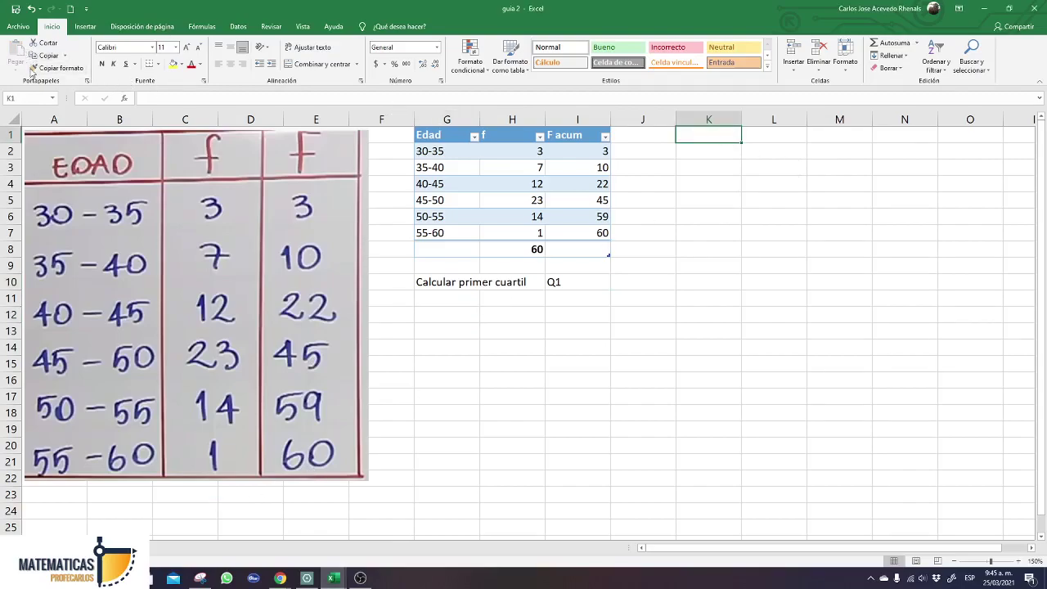
{"action": "left_click", "coordinate": [85, 26]}
{"action": "left_click", "coordinate": [130, 57]}
{"action": "left_click", "coordinate": [160, 94]}
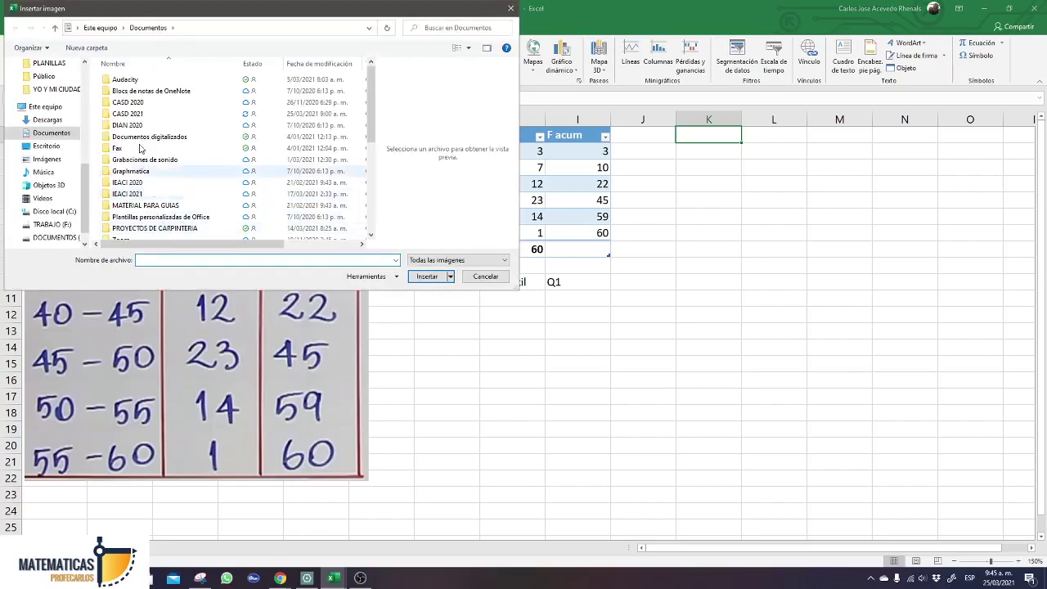
{"action": "double_click", "coordinate": [145, 114]}
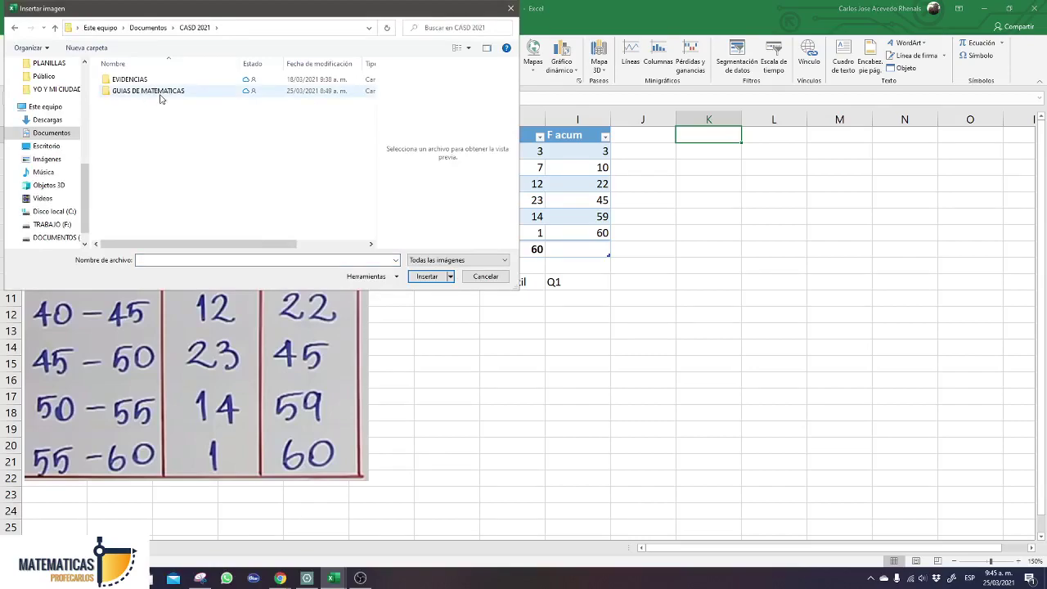
{"action": "double_click", "coordinate": [159, 97]}
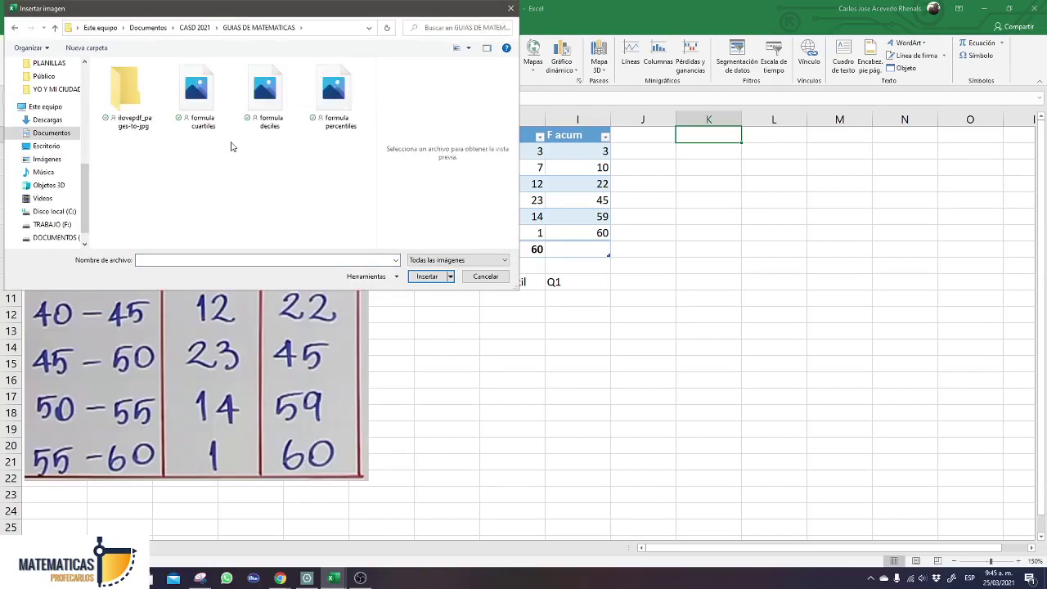
{"action": "left_click", "coordinate": [196, 94]}
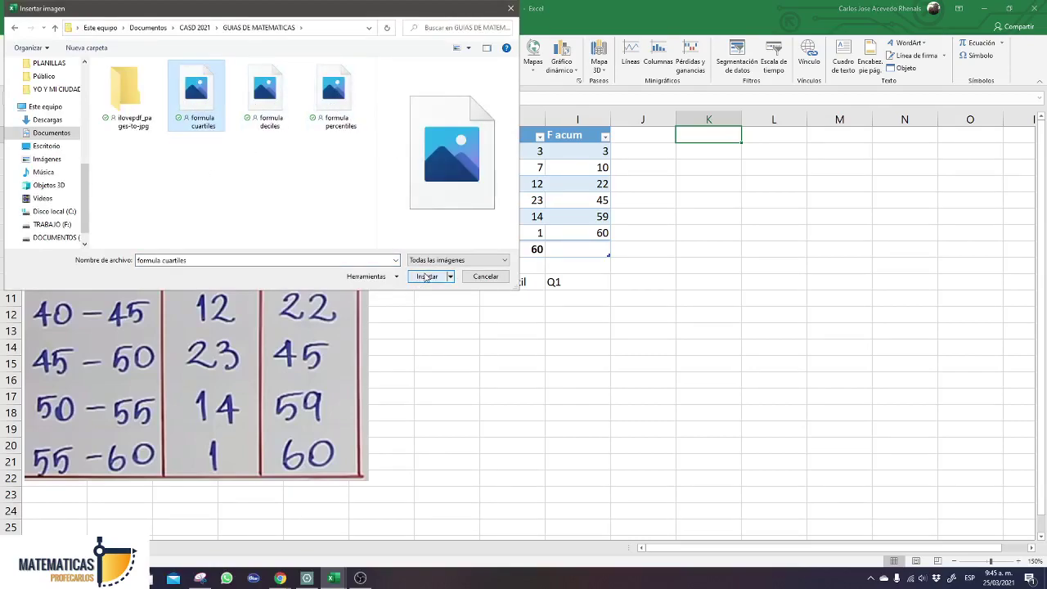
{"action": "left_click", "coordinate": [427, 275]}
{"action": "mouse_move", "coordinate": [807, 157]}
{"action": "left_mouse_down"}
{"action": "mouse_move", "coordinate": [808, 173]}
{"action": "mouse_move", "coordinate": [810, 163]}
{"action": "left_mouse_up"}
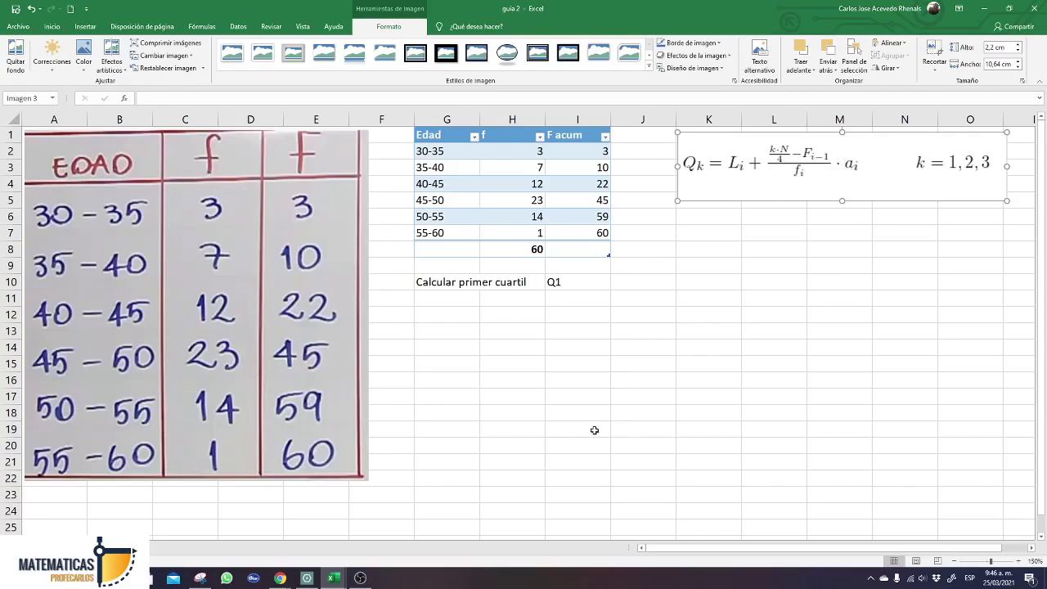
Enter the labels "k" and "N" in G12 and G13, with the values 1 and 60 in H12 and H13.
{"action": "left_click", "coordinate": [442, 313]}
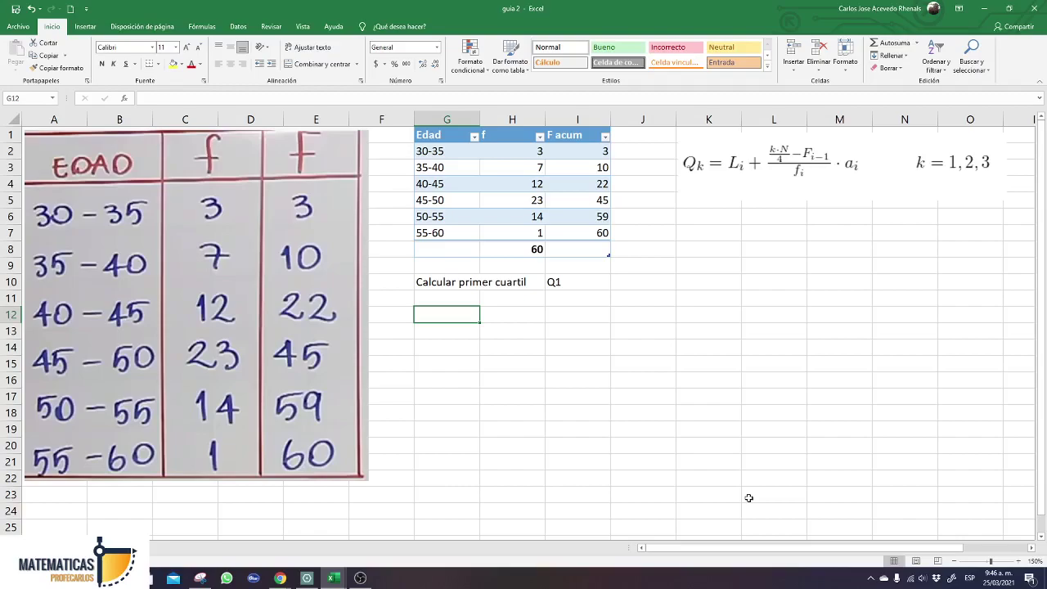
{"action": "type", "text": "k"}
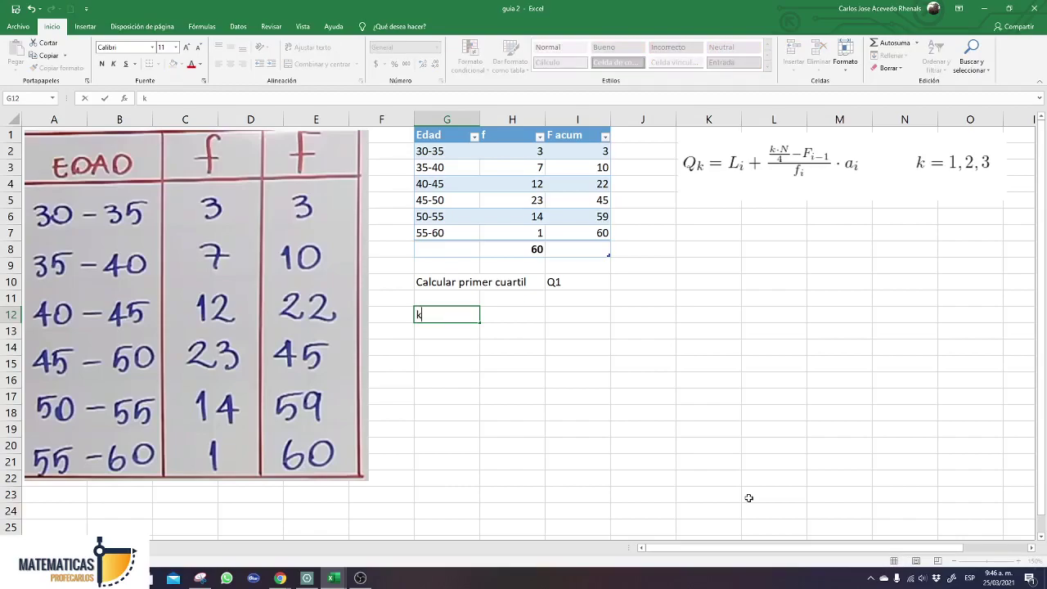
{"action": "key", "text": "Tab"}
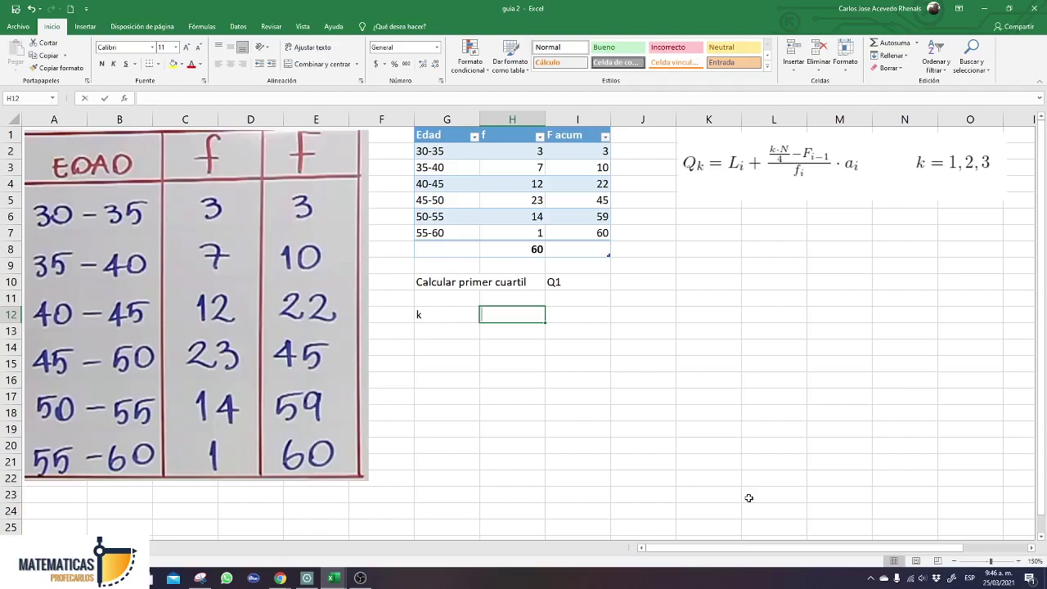
{"action": "type", "text": "1"}
{"action": "key", "text": "Return"}
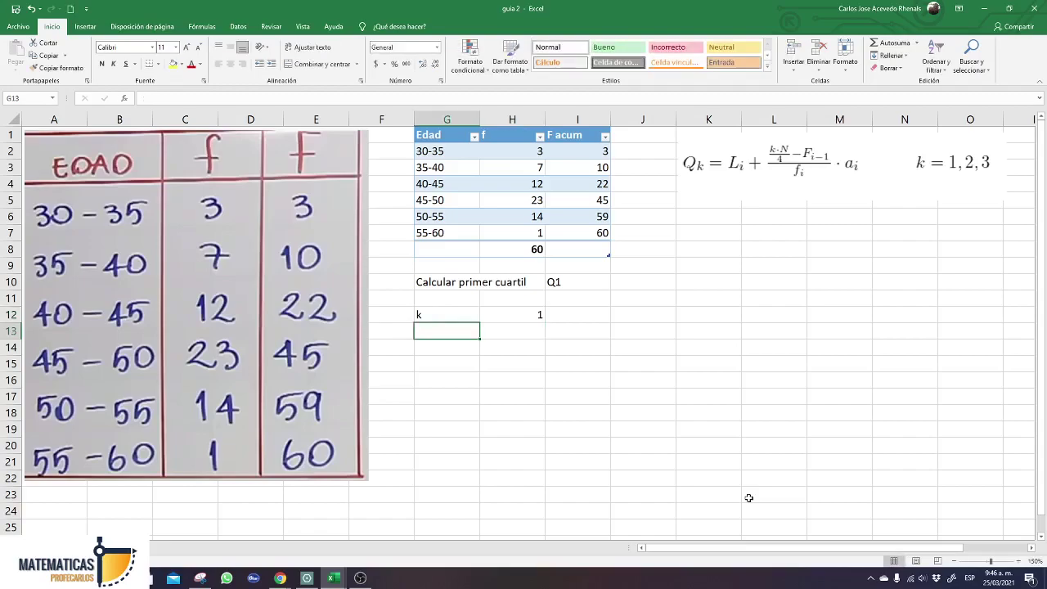
{"action": "type", "text": "N"}
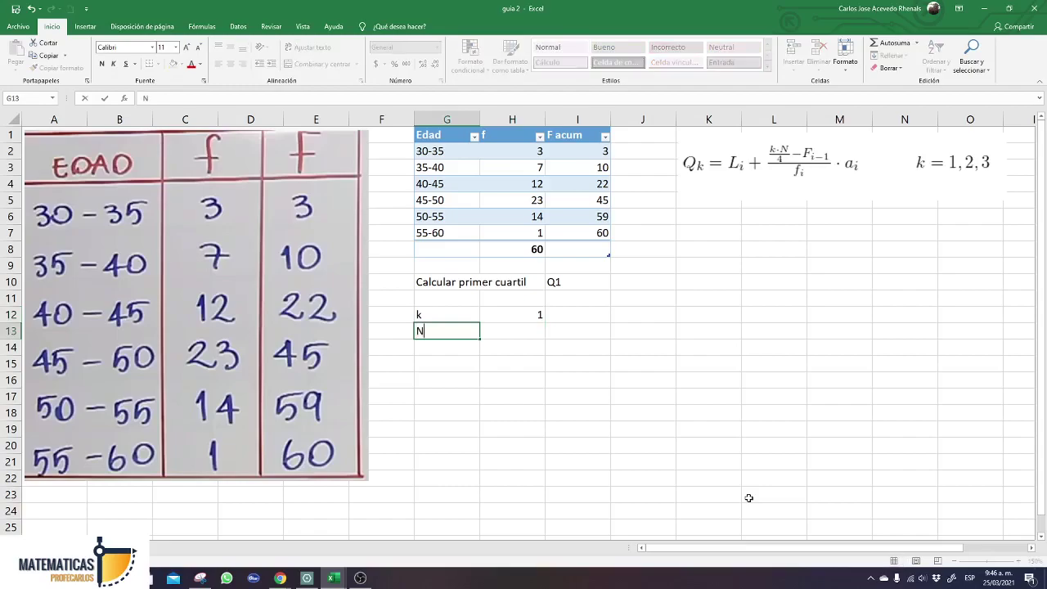
{"action": "key", "text": "Tab"}
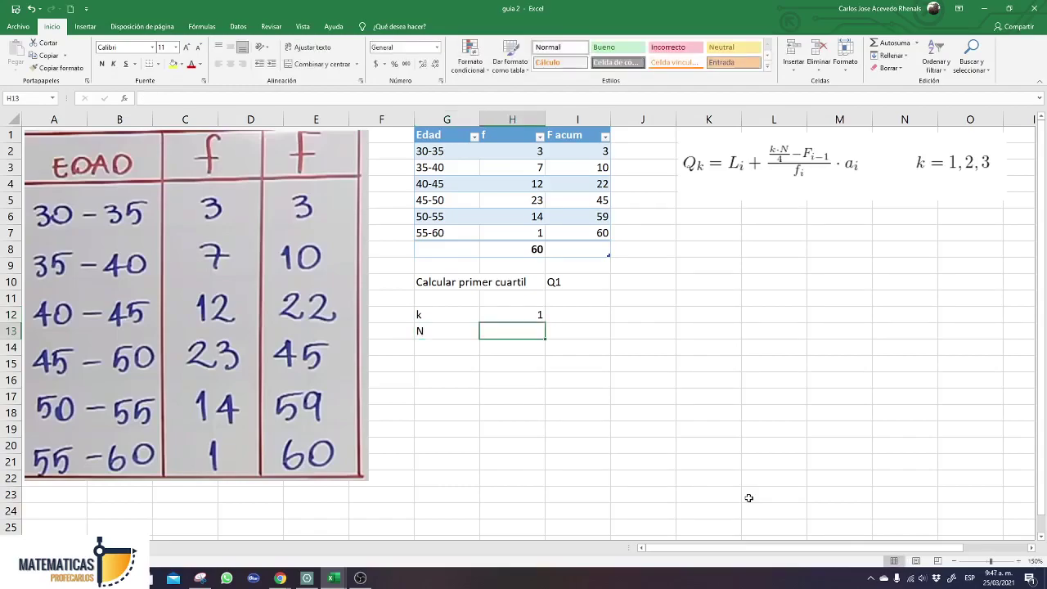
{"action": "type", "text": "60"}
{"action": "key", "text": "Return"}
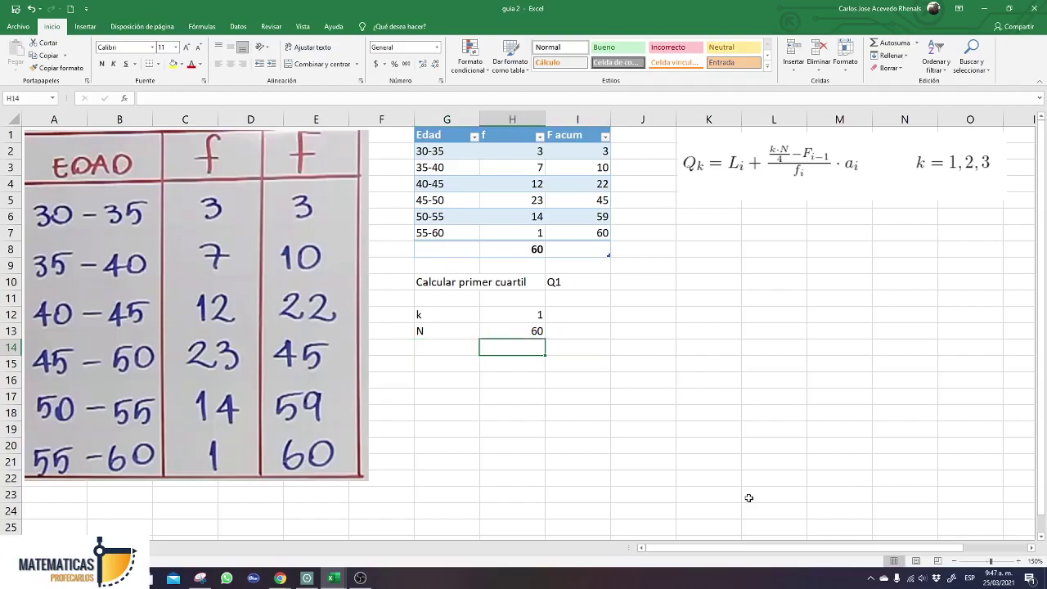
Label G14 "Posicion" and calculate it in H14 with the formula =H12*H13/4.
{"action": "key", "text": "Down"}
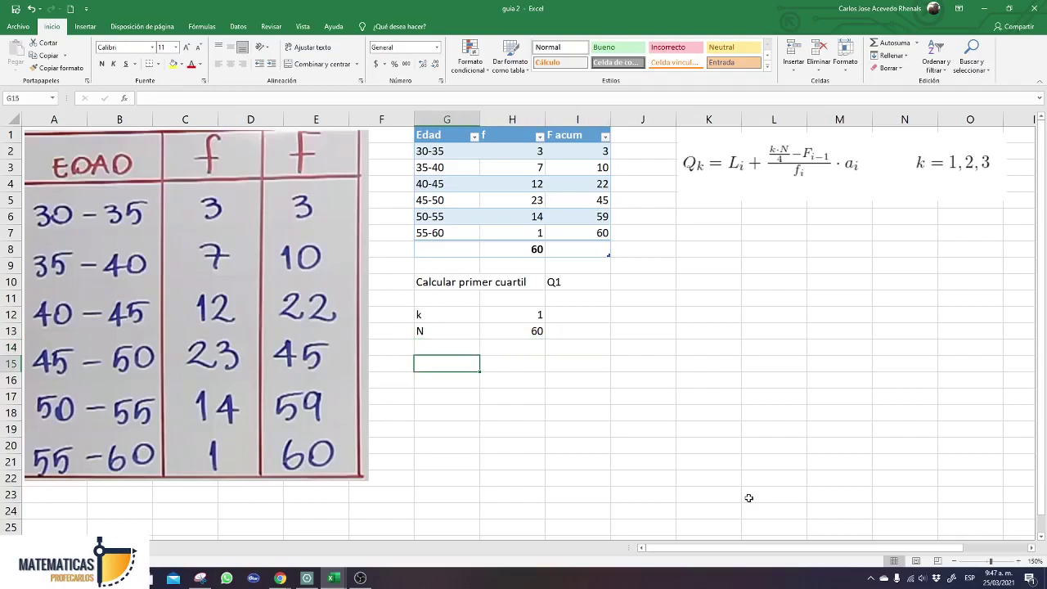
{"action": "key", "text": "Up"}
{"action": "type", "text": "pOSICION"}
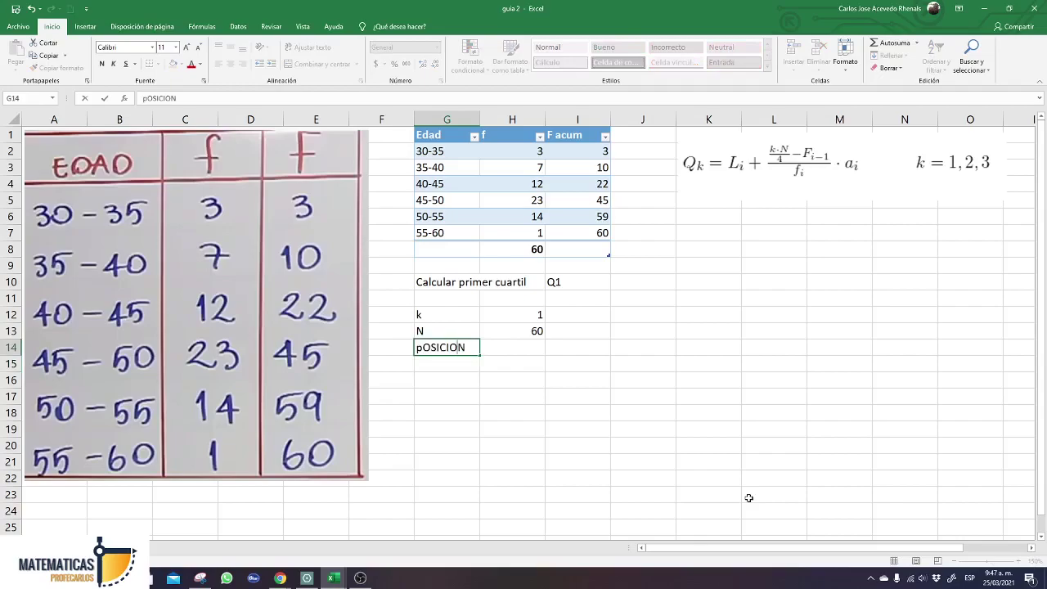
{"action": "key", "text": "Tab"}
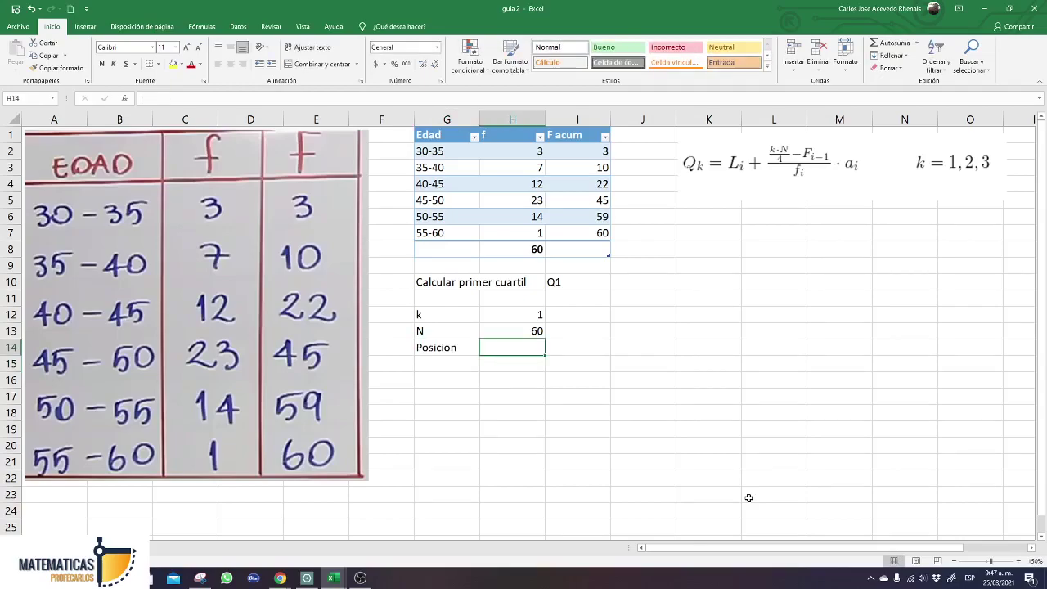
{"action": "type", "text": "="}
{"action": "key", "text": "Up"}
{"action": "key", "text": "Up"}
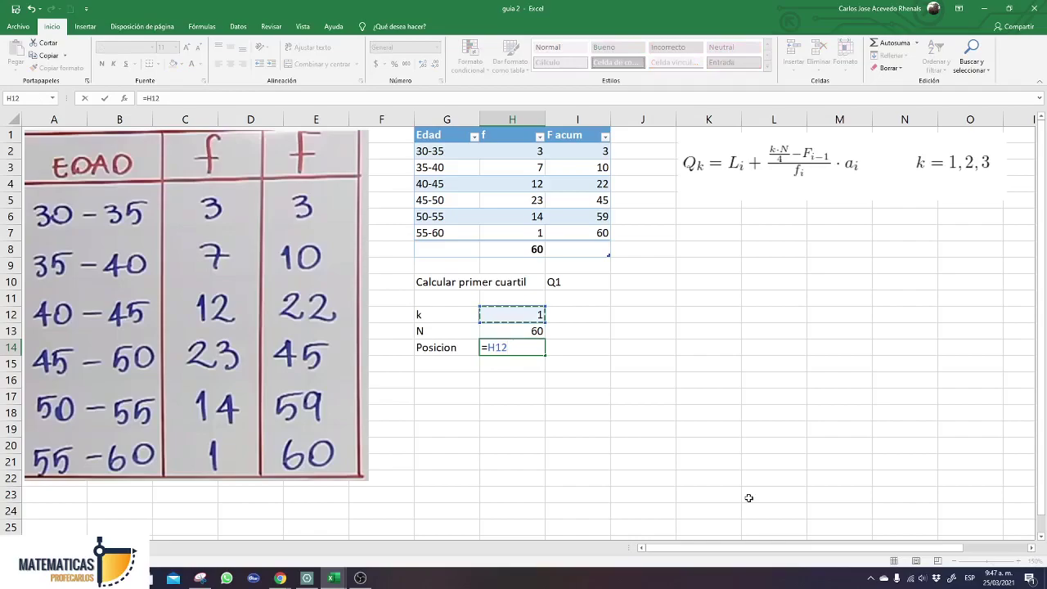
{"action": "type", "text": "*"}
{"action": "key", "text": "Up"}
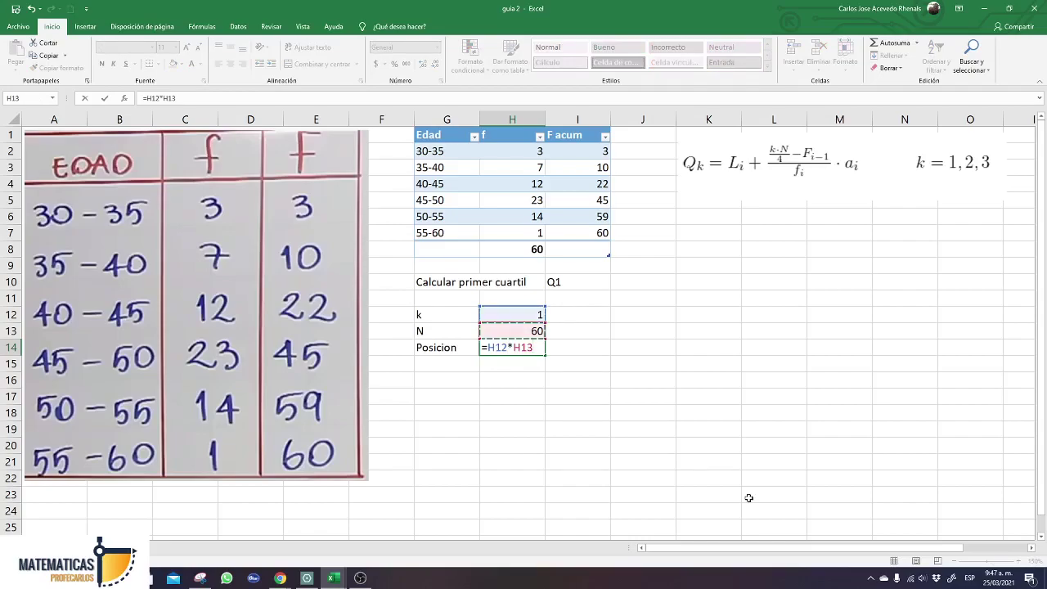
{"action": "type", "text": "/4"}
{"action": "key", "text": "Return"}
{"action": "key", "text": "Up"}
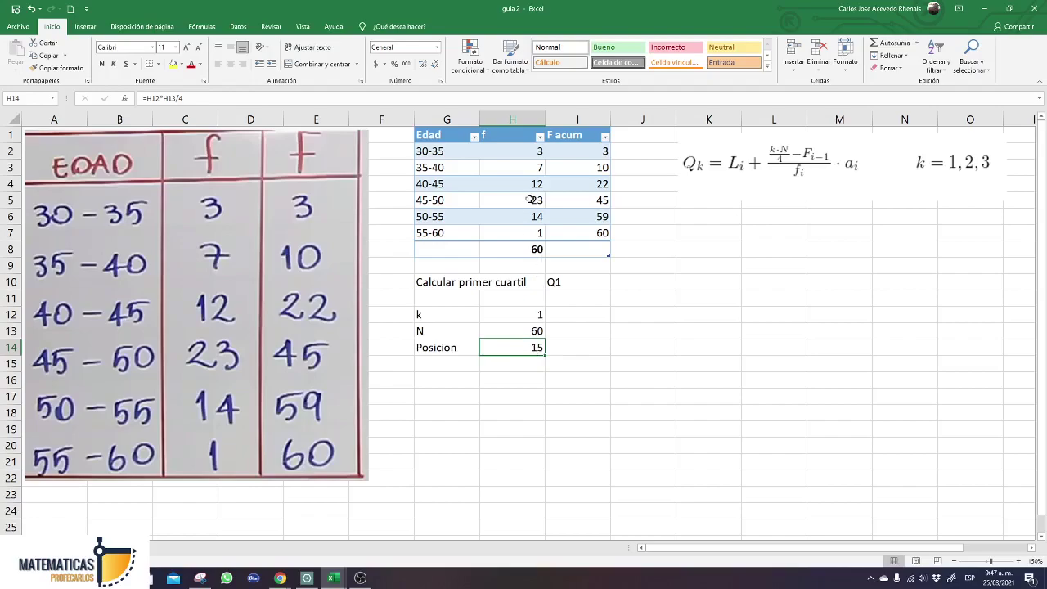
Highlight the 40-45 class row, G4:I4, with yellow fill.
{"action": "left_click", "coordinate": [569, 181]}
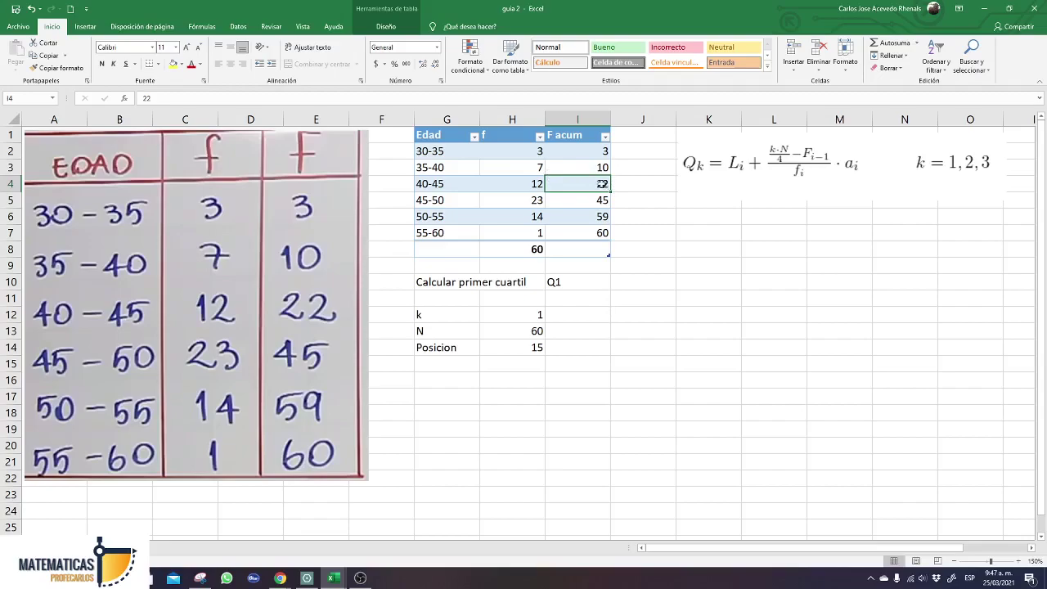
{"action": "left_click", "coordinate": [435, 182]}
{"action": "left_click_drag", "start_coordinate": [478, 186], "coordinate": [589, 189]}
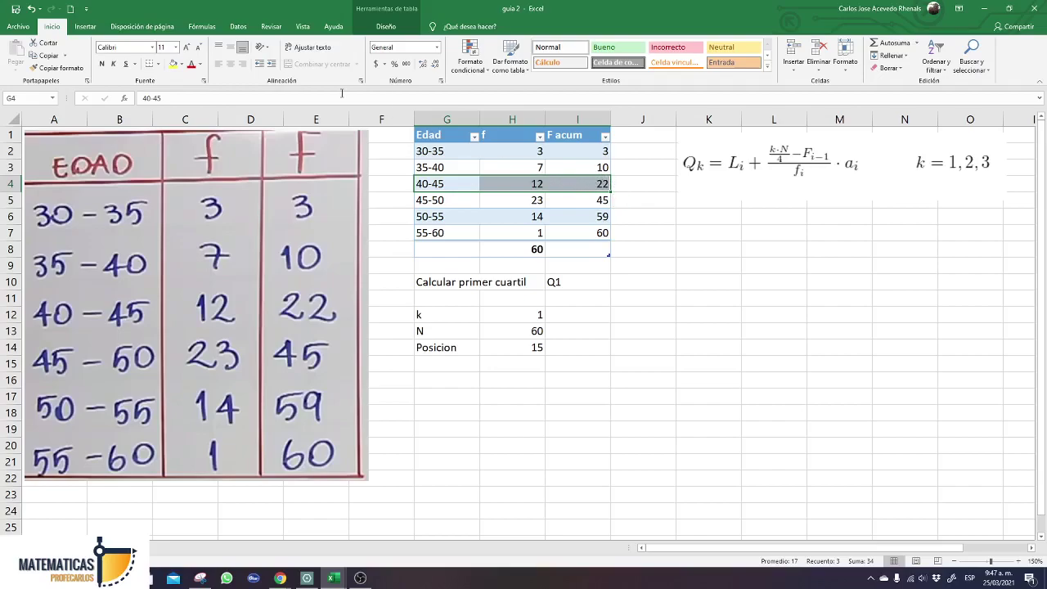
{"action": "left_click", "coordinate": [175, 64]}
Enter the lower limit label "Li" in G16 and its value 40 in H16.
{"action": "left_click", "coordinate": [457, 364]}
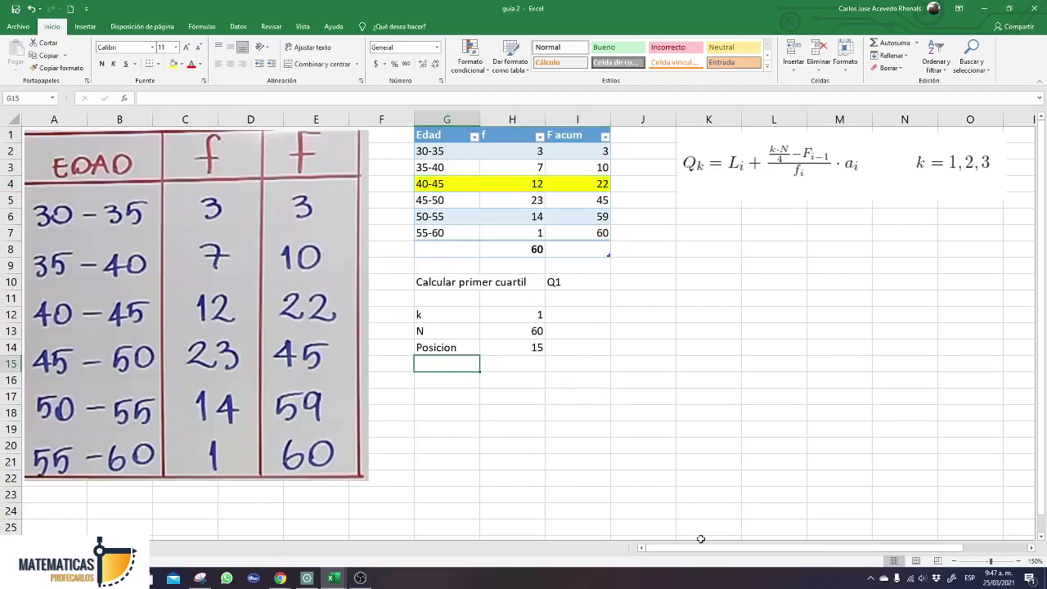
{"action": "key", "text": "Return"}
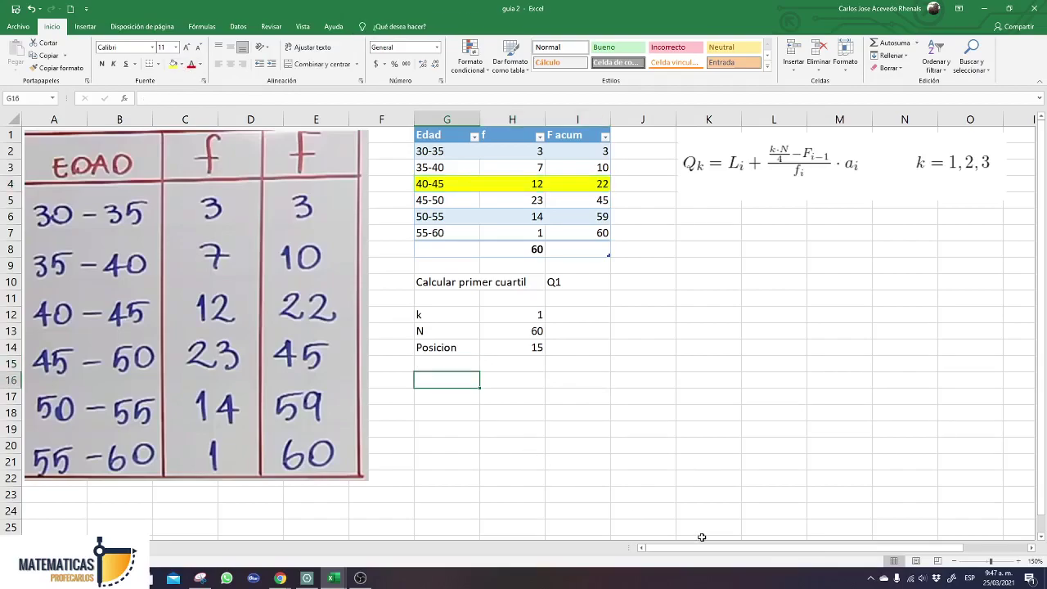
{"action": "type", "text": "Li"}
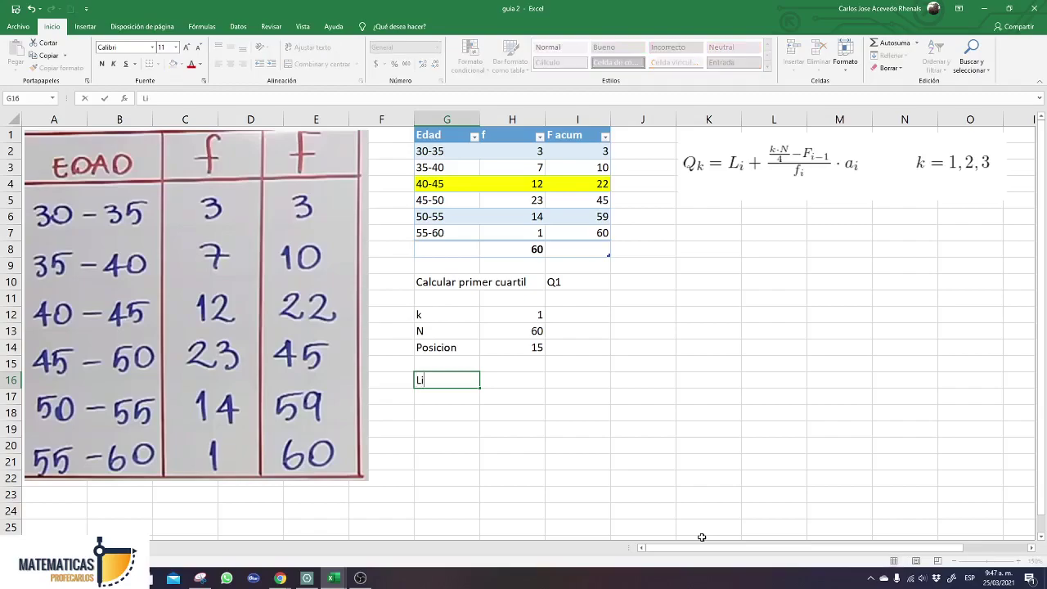
{"action": "key", "text": "Tab"}
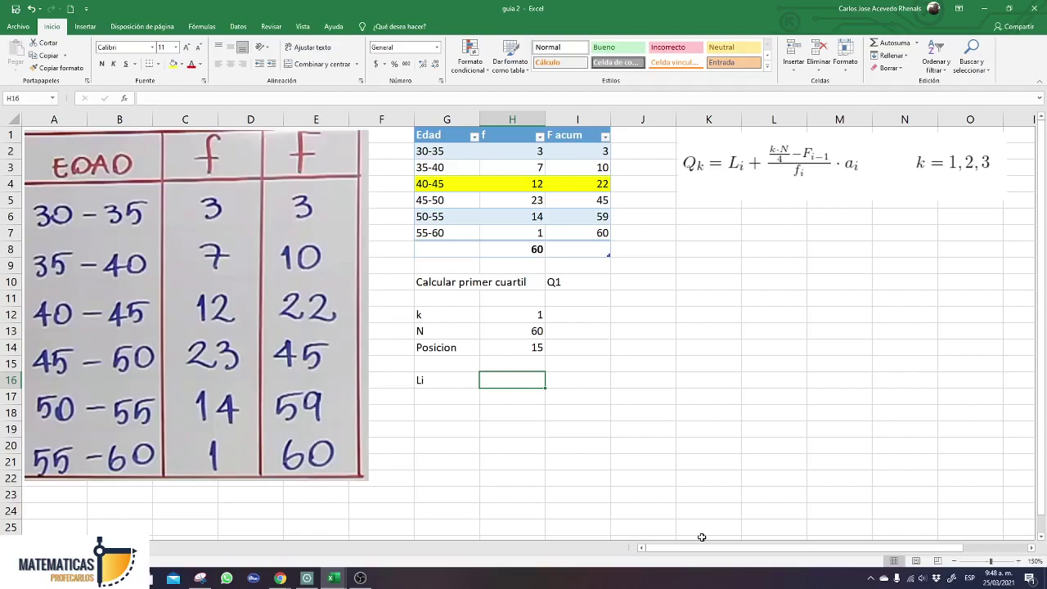
{"action": "type", "text": "40"}
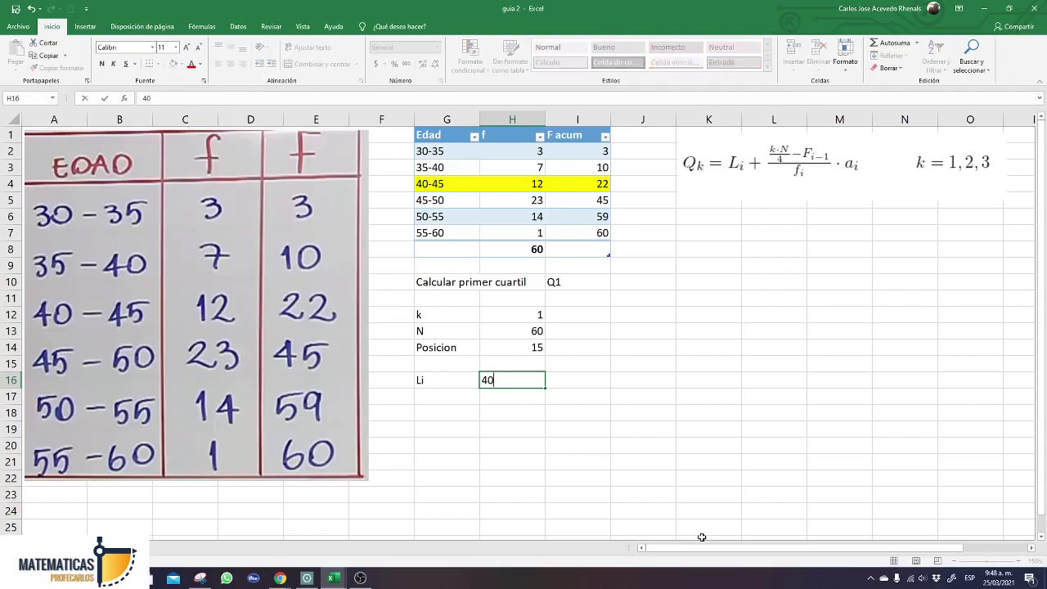
{"action": "key", "text": "Return"}
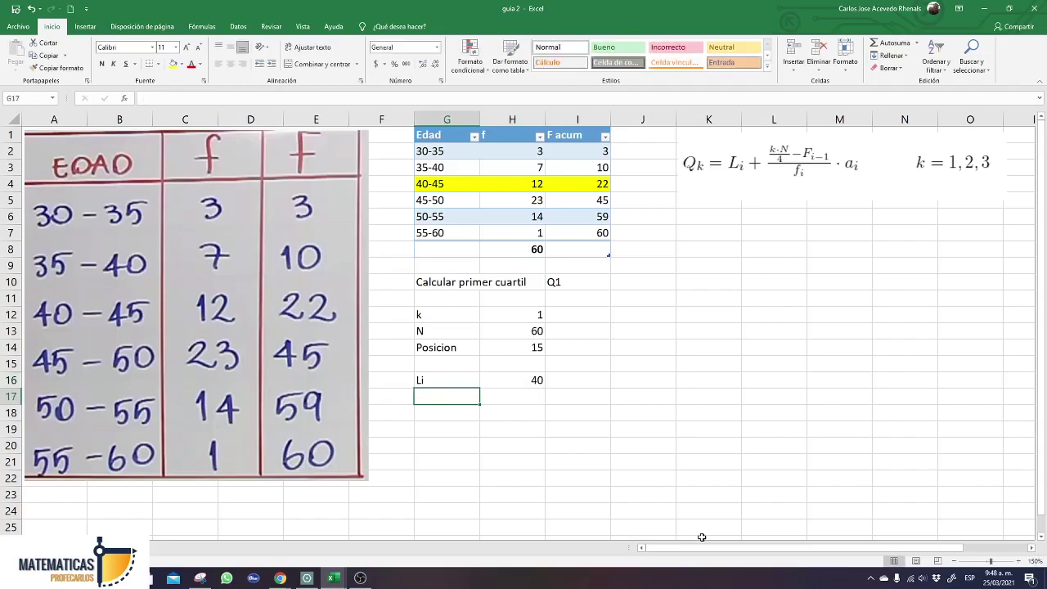
Enter the previous cumulative frequency label "F i-1" in G17 and its value 10 in H17.
{"action": "type", "text": "F"}
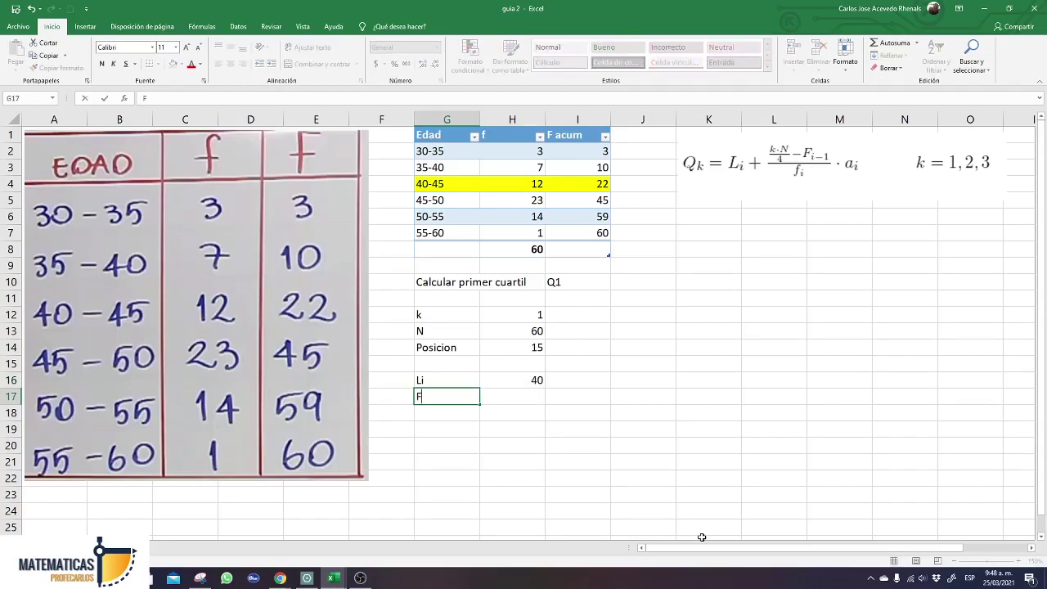
{"action": "type", "text": " i-1"}
{"action": "key", "text": "Tab"}
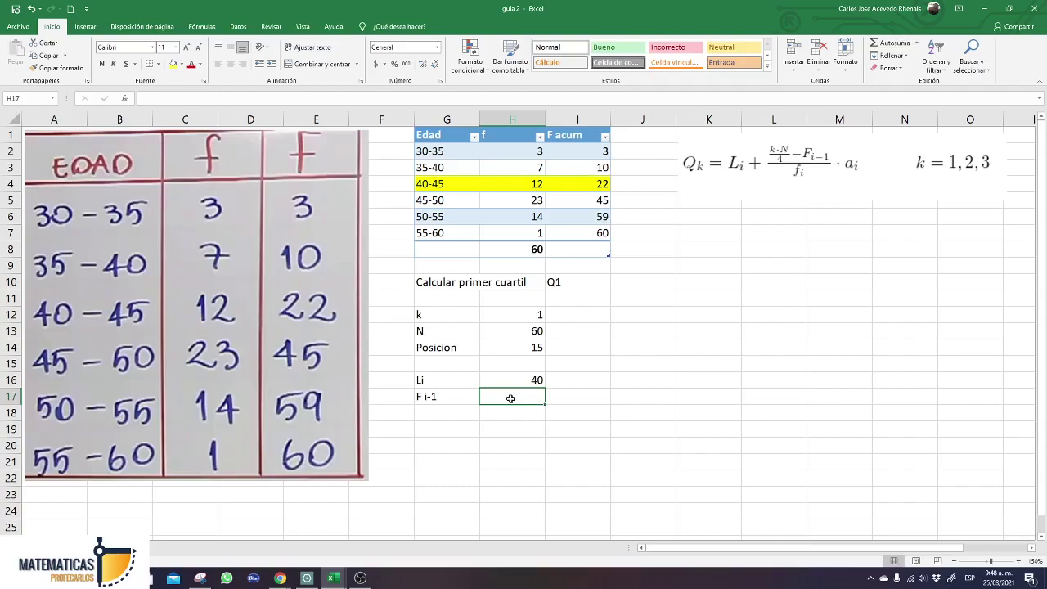
{"action": "type", "text": "10"}
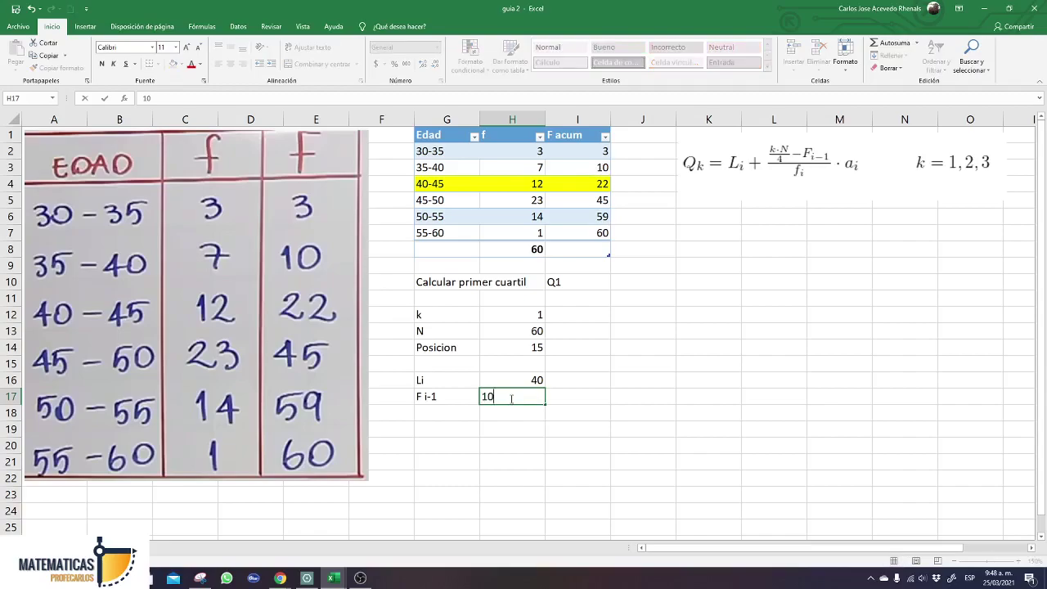
{"action": "key", "text": "Return"}
{"action": "key", "text": "Left"}
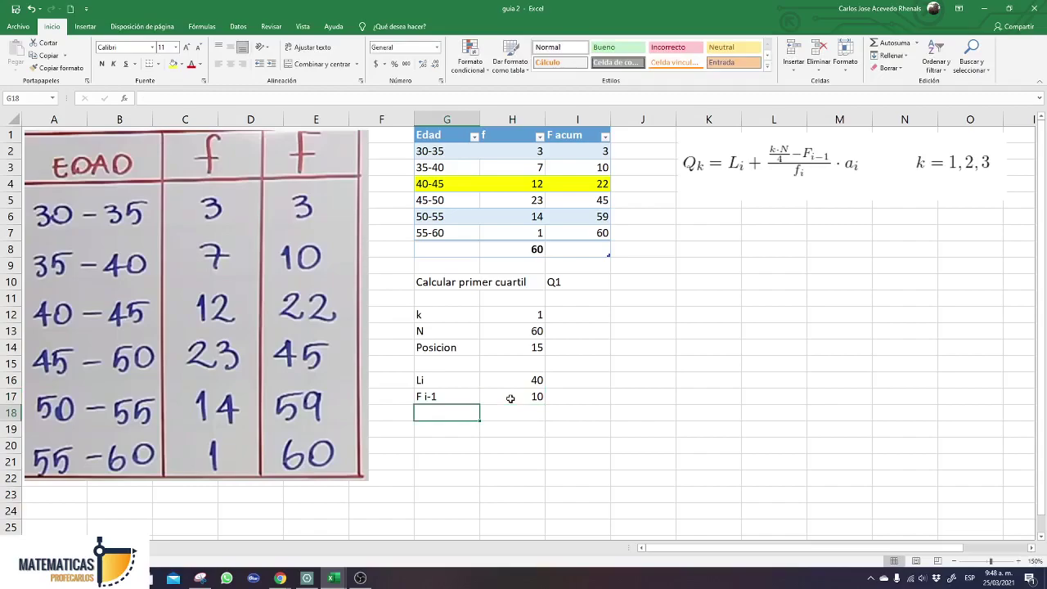
Enter the class frequency label "fi" in G18 and its value 12 in H18.
{"action": "type", "text": "f i-1"}
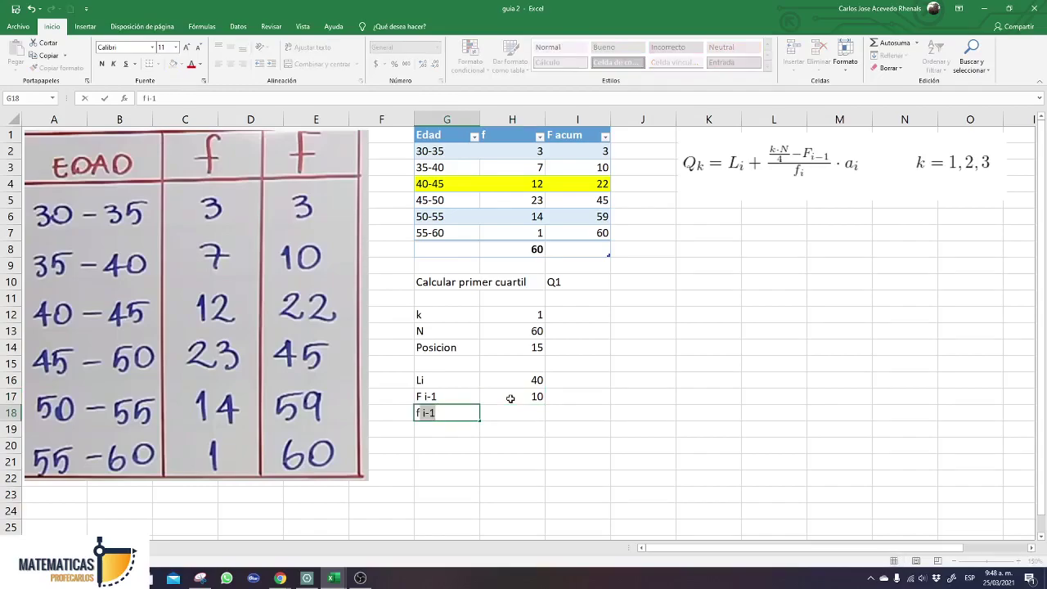
{"action": "type", "text": "i"}
{"action": "key", "text": "Tab"}
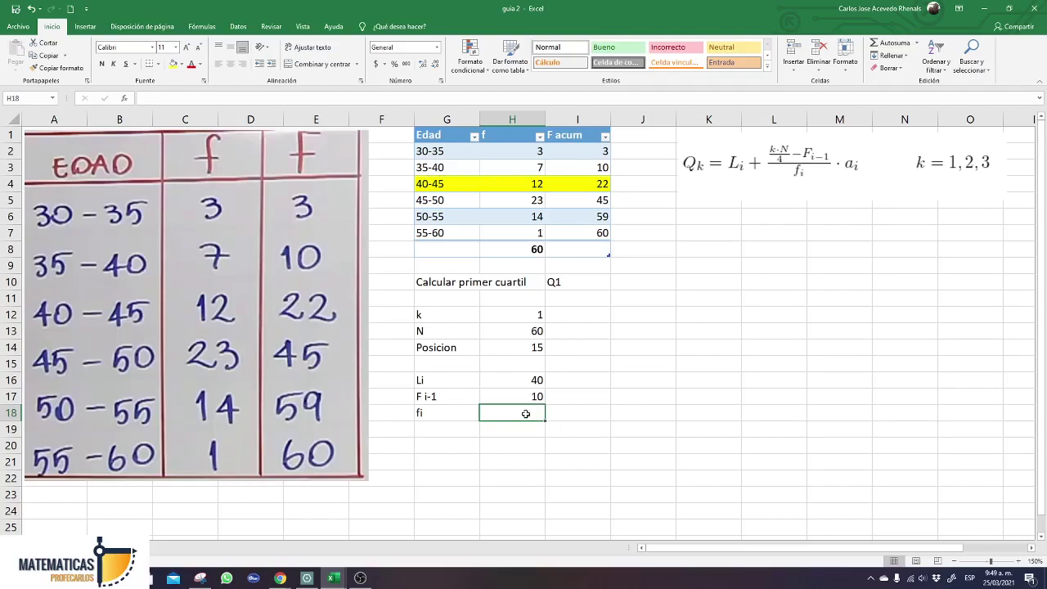
{"action": "type", "text": "12"}
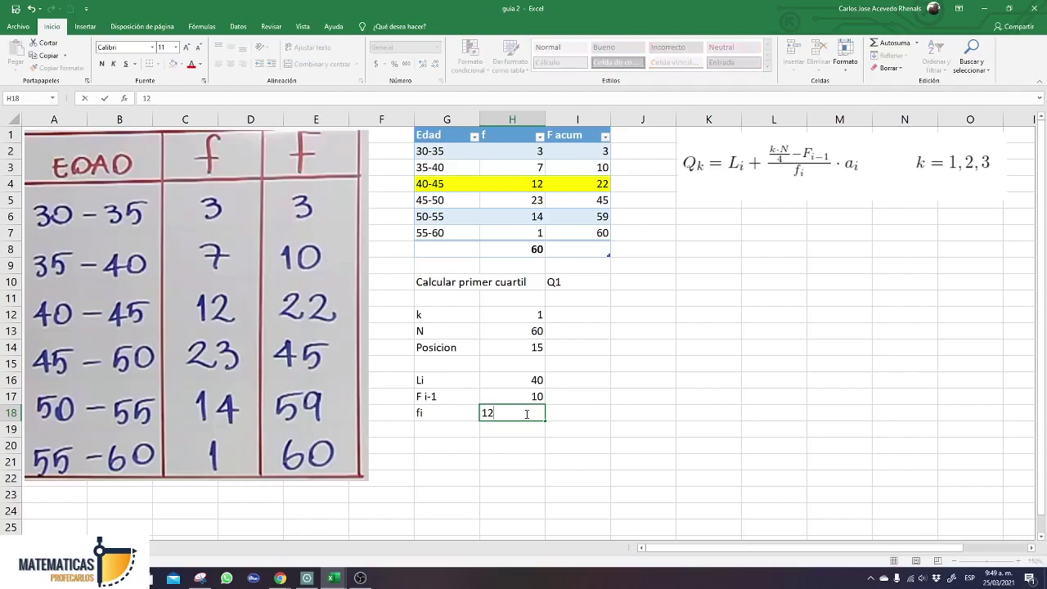
{"action": "key", "text": "Return"}
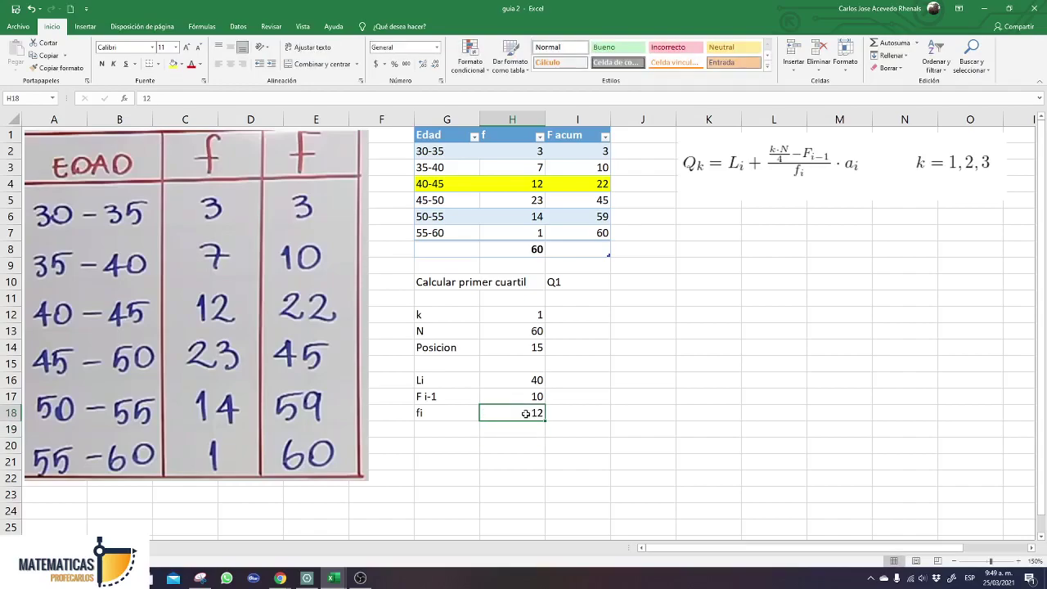
{"action": "key", "text": "Left"}
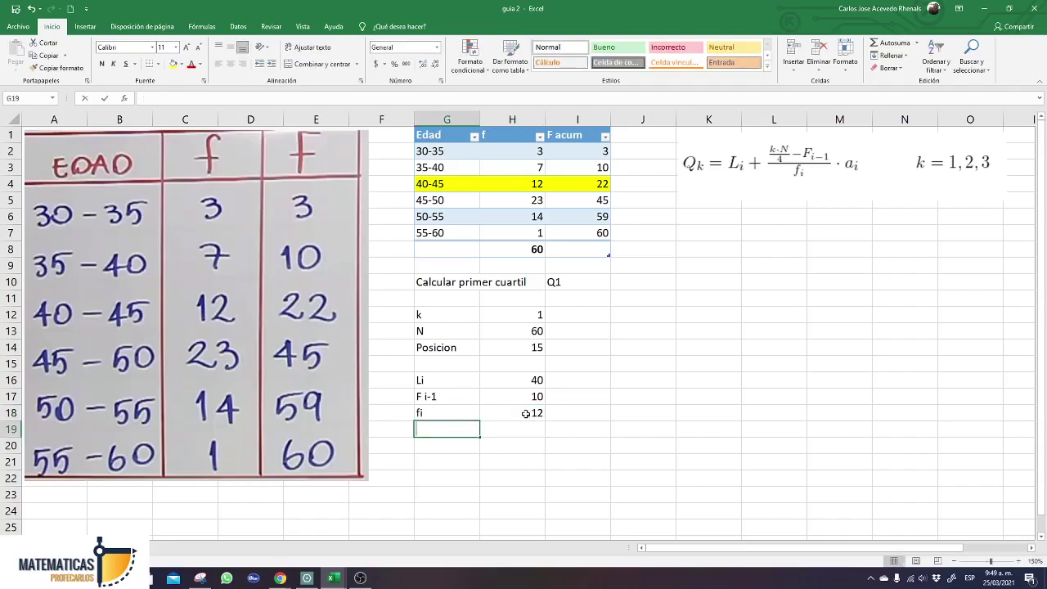
Enter the class width label "ai" in G19 and its value 5 in H19.
{"action": "type", "text": "a1"}
{"action": "key", "text": "BackSpace"}
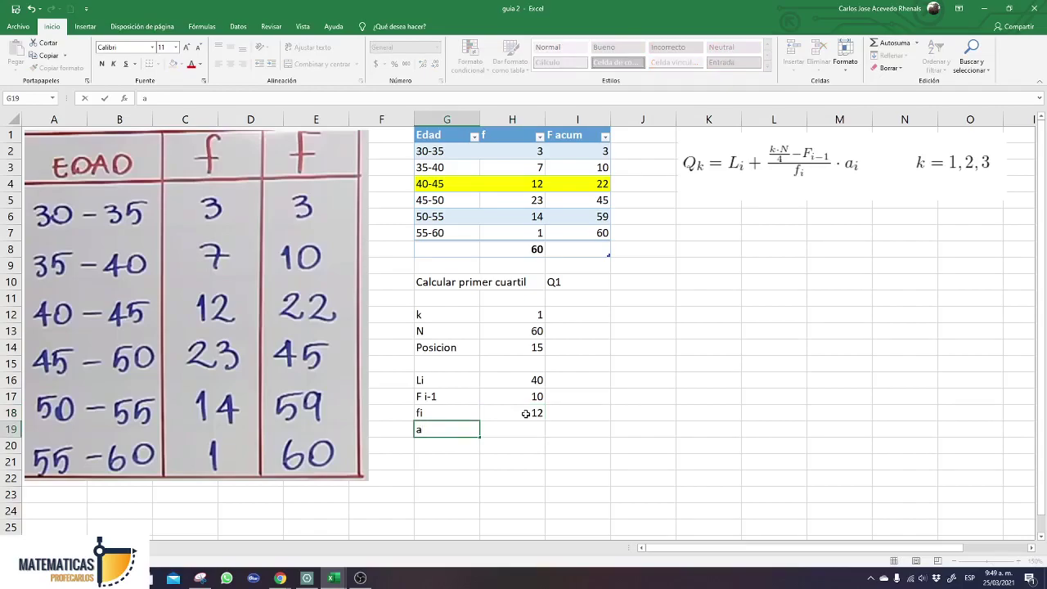
{"action": "type", "text": "i"}
{"action": "key", "text": "Tab"}
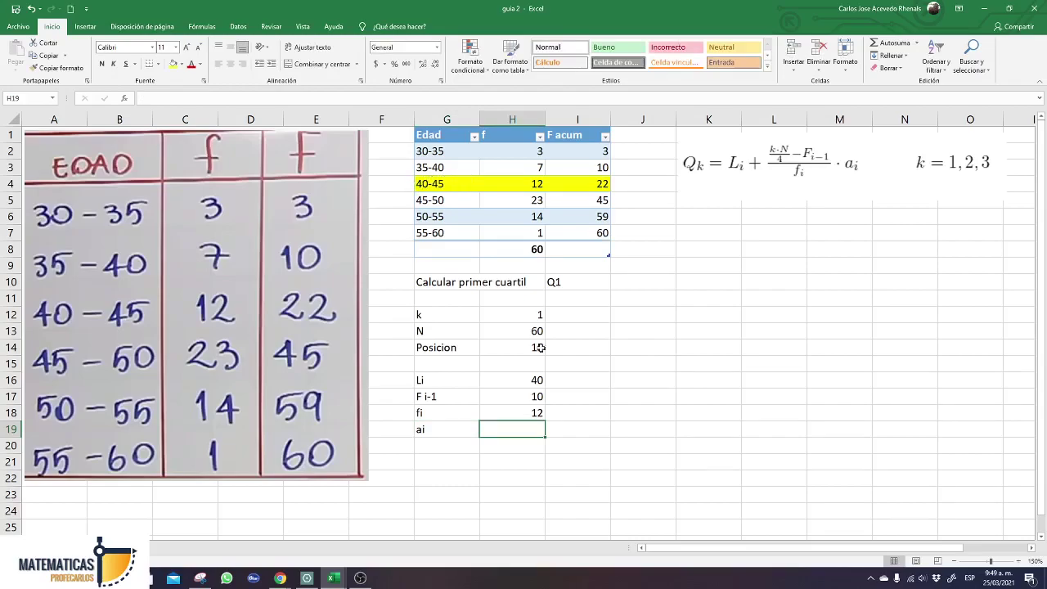
{"action": "type", "text": "5"}
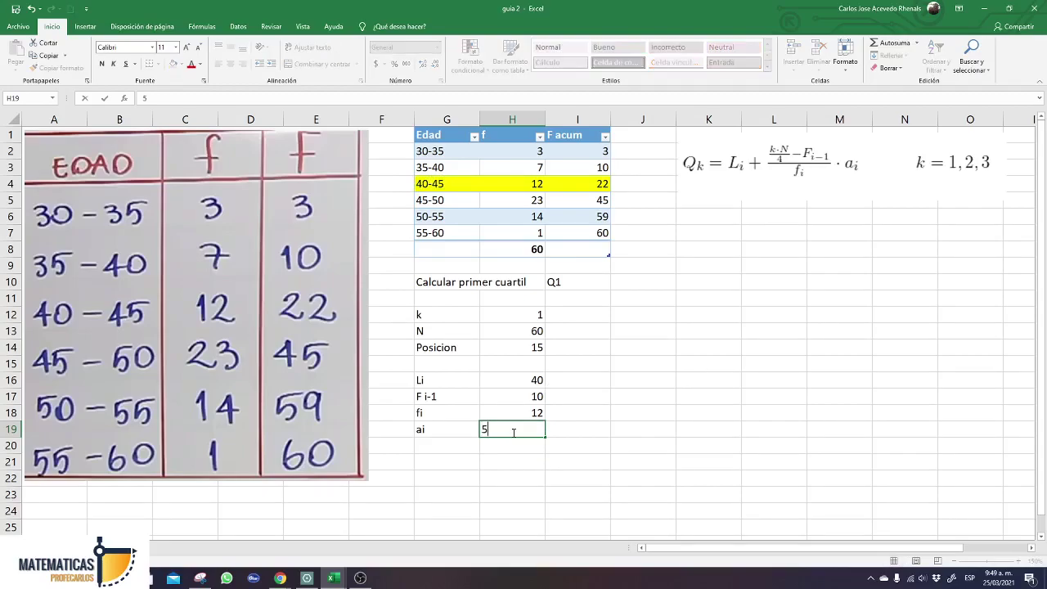
{"action": "key", "text": "Return"}
{"action": "left_click", "coordinate": [512, 431]}
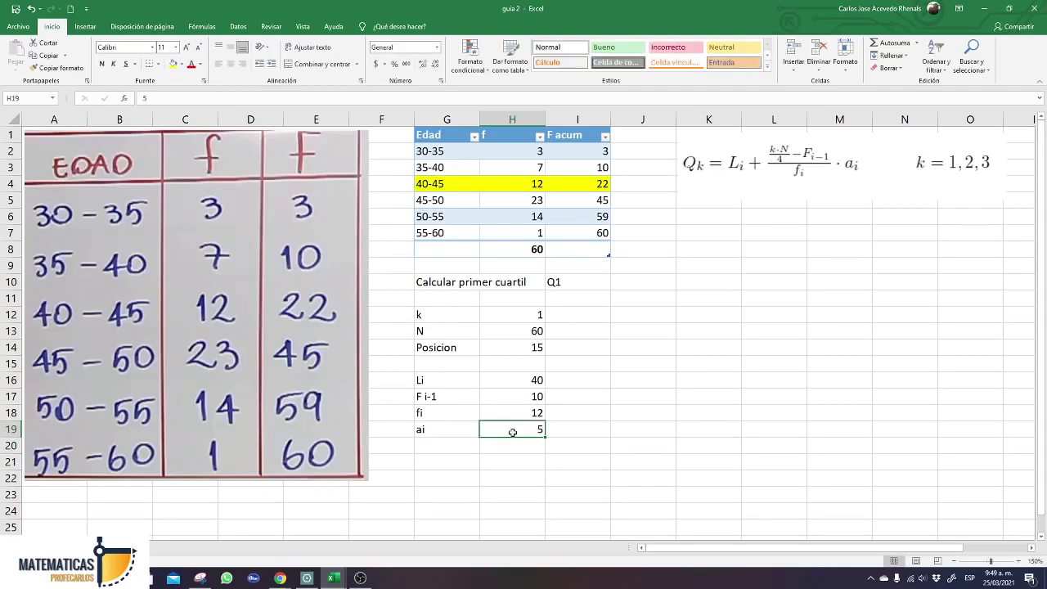
Label the result row with "Q1" in G21, leaving one blank row below the ai row.
{"action": "key", "text": "Return"}
{"action": "key", "text": "Left"}
{"action": "key", "text": "Down"}
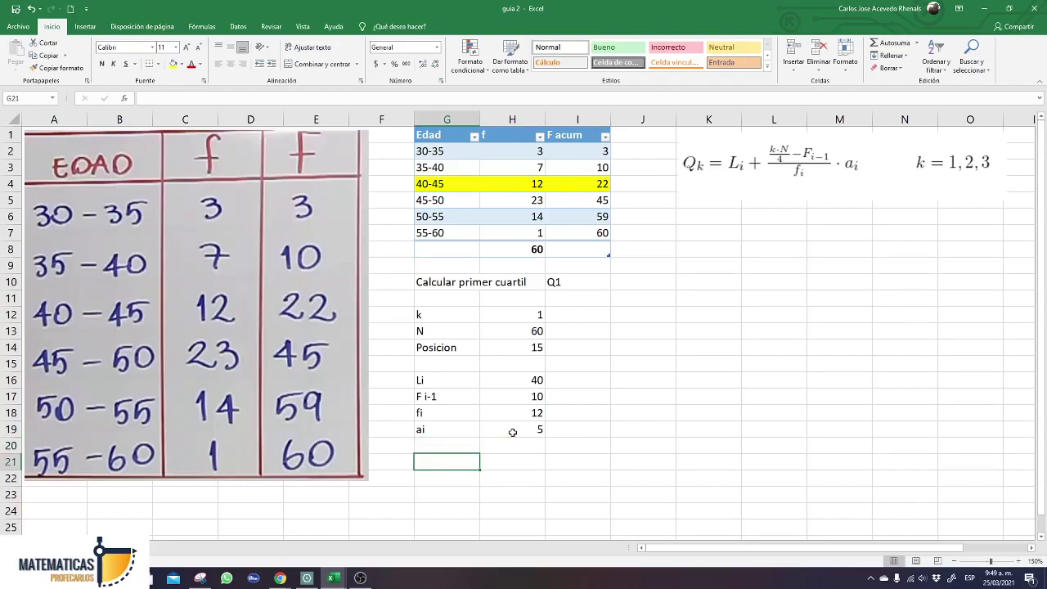
{"action": "type", "text": "q"}
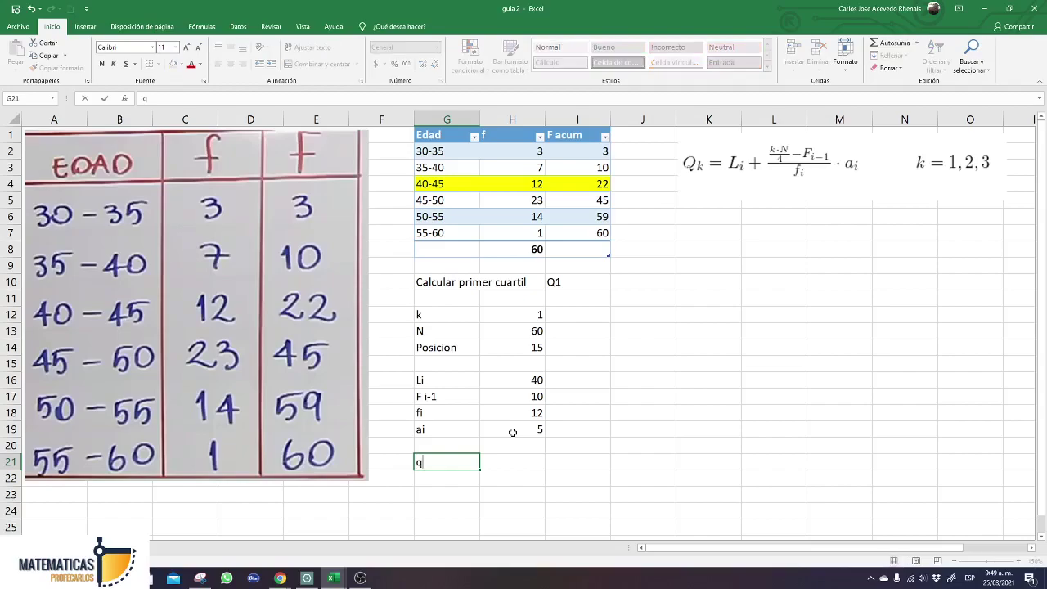
{"action": "key", "text": "BackSpace"}
{"action": "type", "text": "Q1"}
{"action": "key", "text": "Tab"}
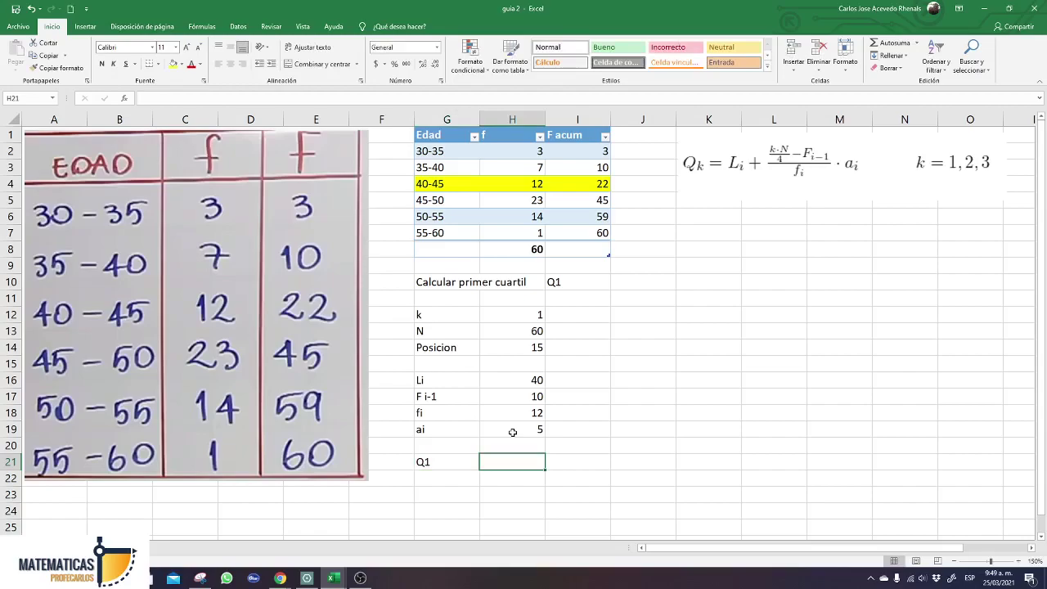
Calculate the first quartile in H21 with the formula =H16+((15-H17)/H18)*H19.
{"action": "type", "text": "="}
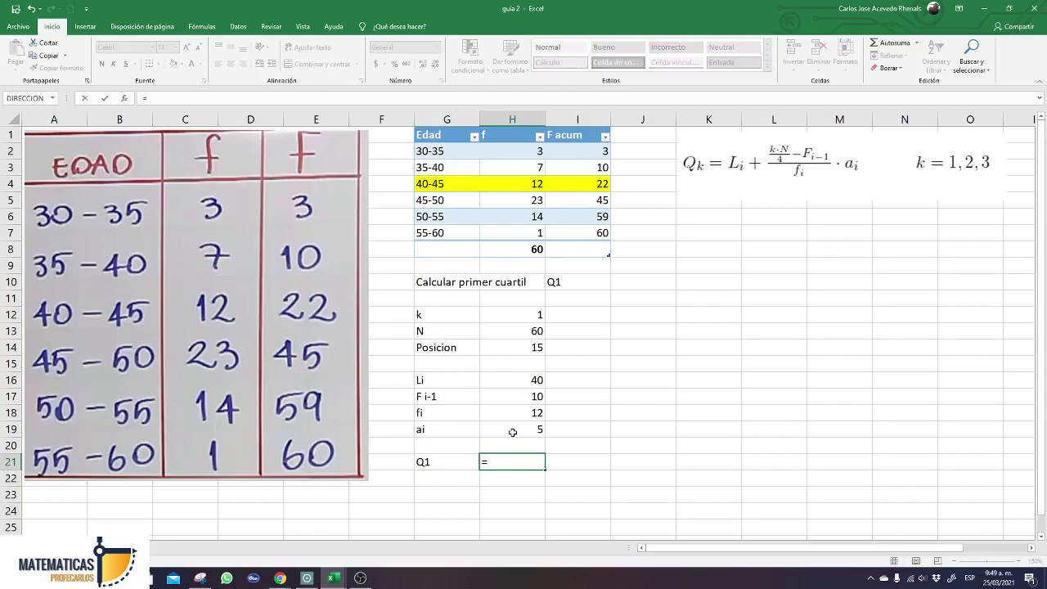
{"action": "left_click", "coordinate": [530, 380]}
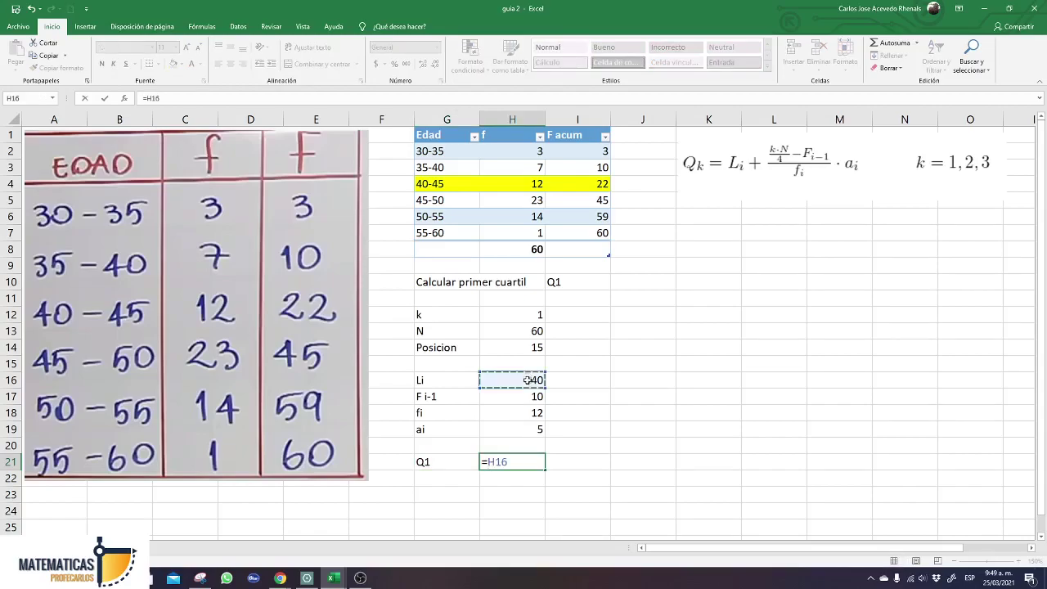
{"action": "type", "text": "+(("}
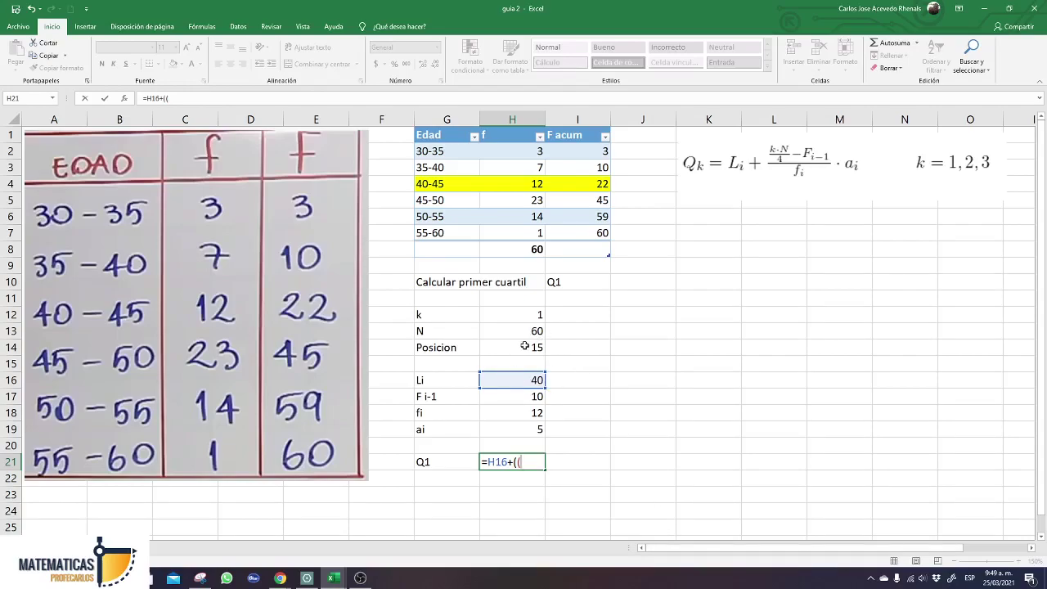
{"action": "type", "text": "15-"}
{"action": "left_click", "coordinate": [516, 396]}
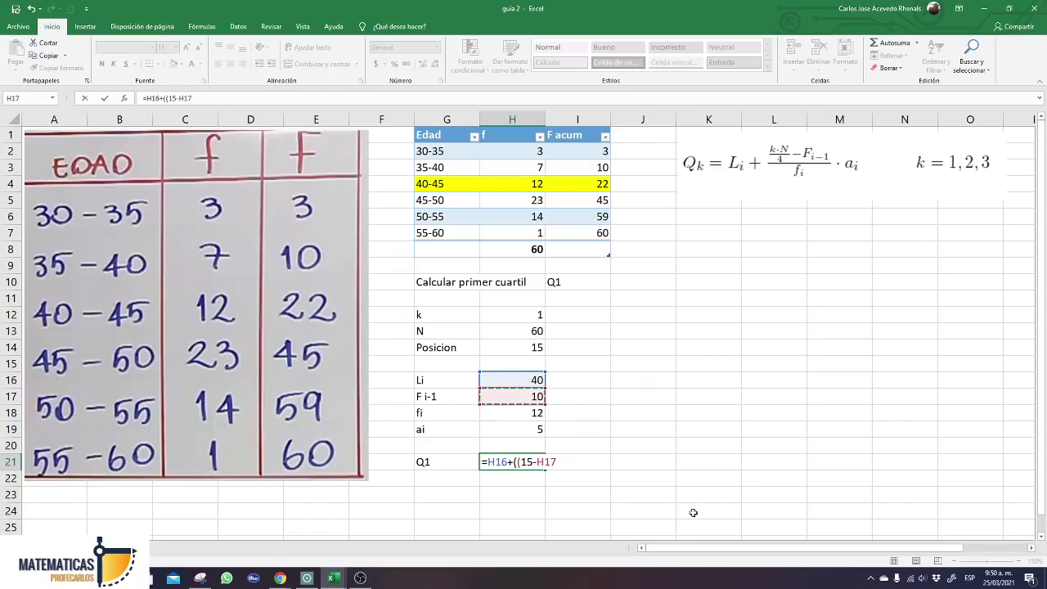
{"action": "type", "text": ")/"}
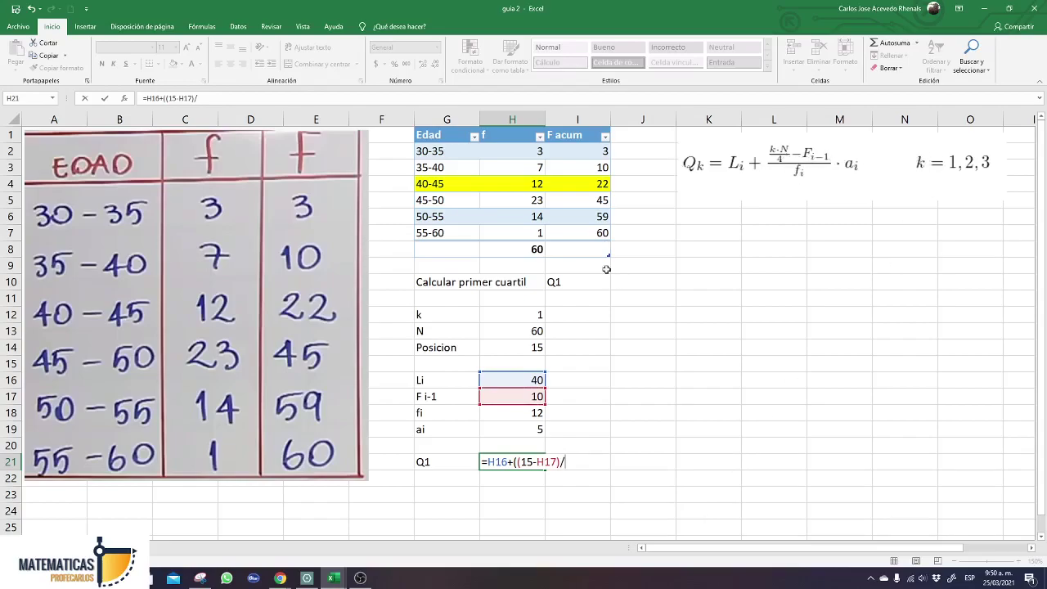
{"action": "left_click", "coordinate": [524, 415]}
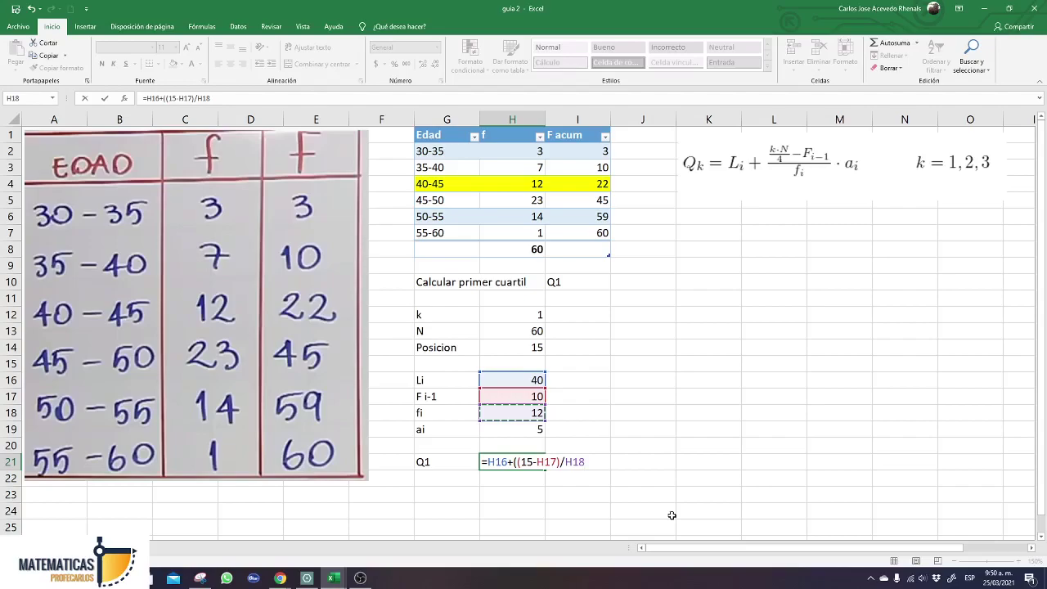
{"action": "type", "text": ")*"}
{"action": "left_click", "coordinate": [529, 430]}
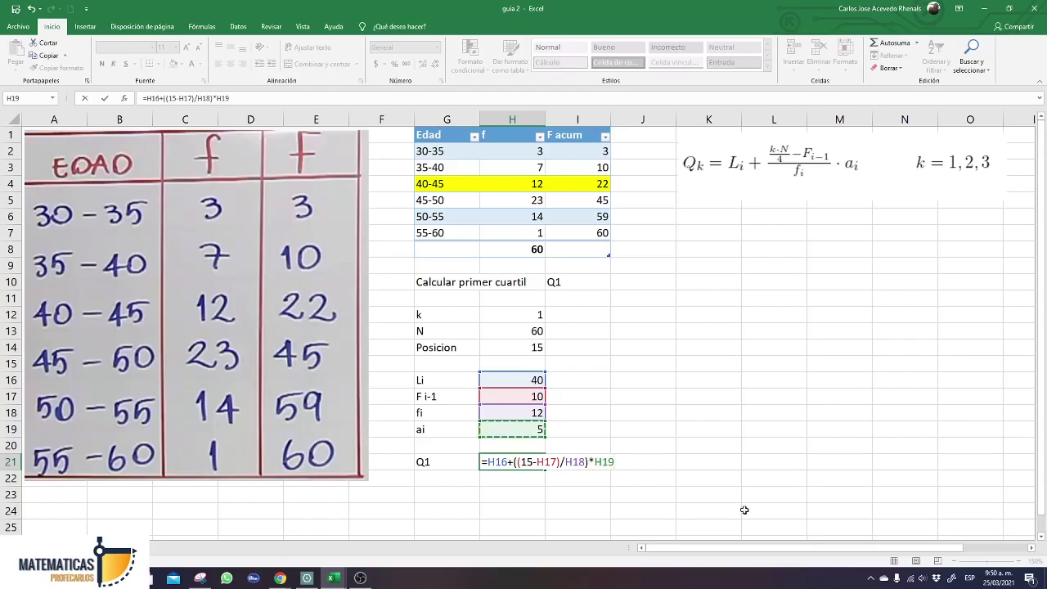
{"action": "key", "text": "ctrl+Return"}
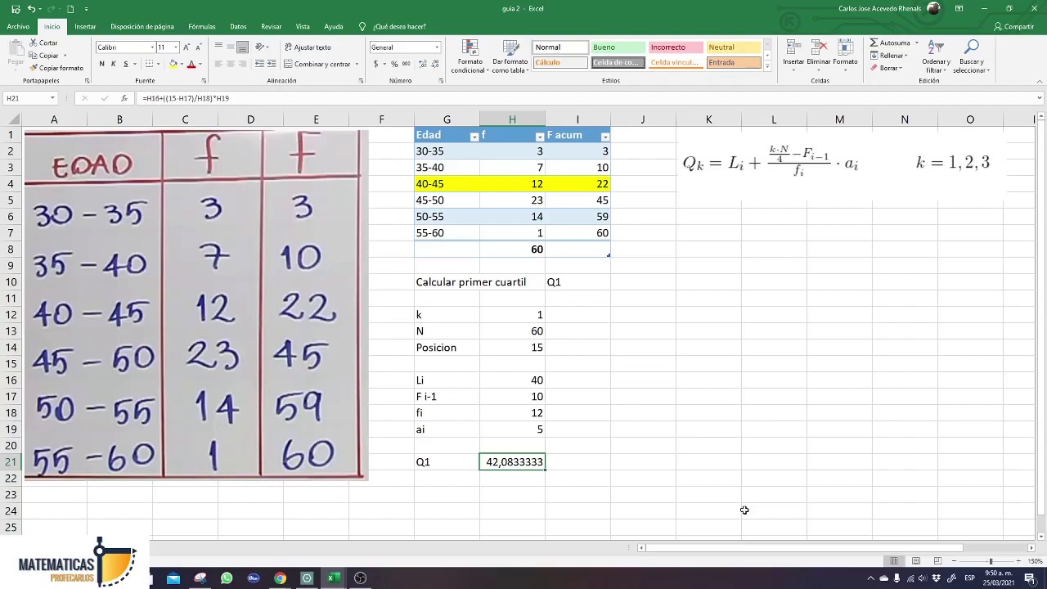
Format the Q1 result in H21 as a number (Número) with one decimal place.
{"action": "left_click", "coordinate": [437, 48]}
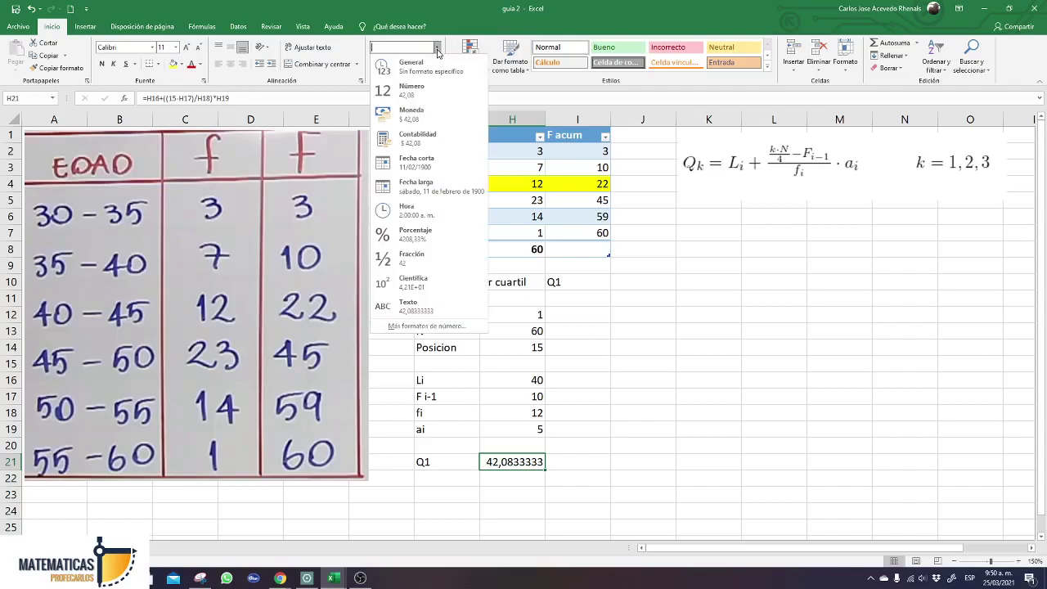
{"action": "left_click", "coordinate": [456, 326]}
{"action": "left_click", "coordinate": [344, 211]}
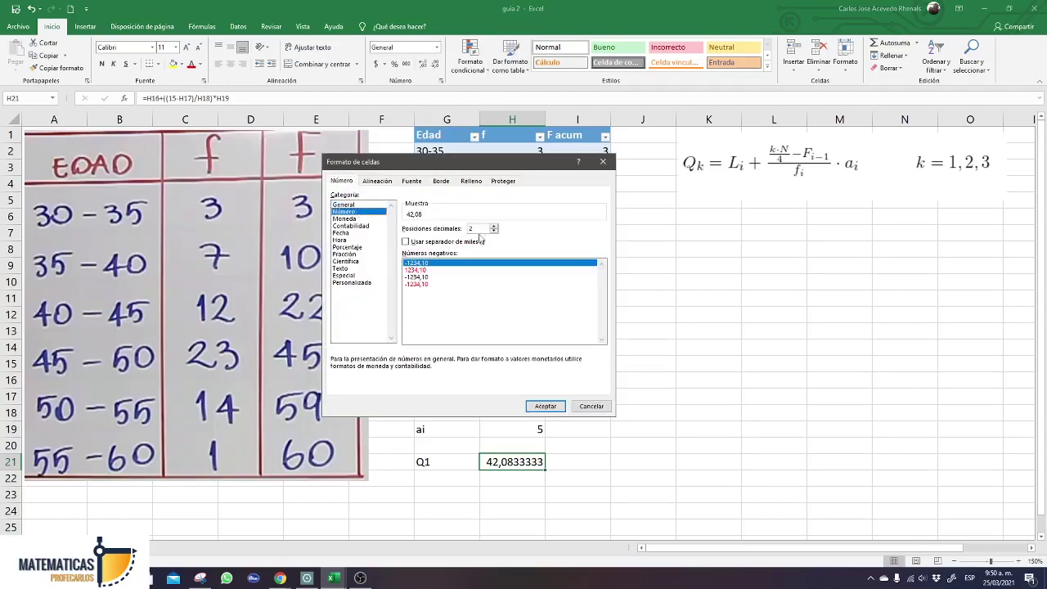
{"action": "left_click", "coordinate": [494, 231]}
{"action": "left_click", "coordinate": [560, 408]}
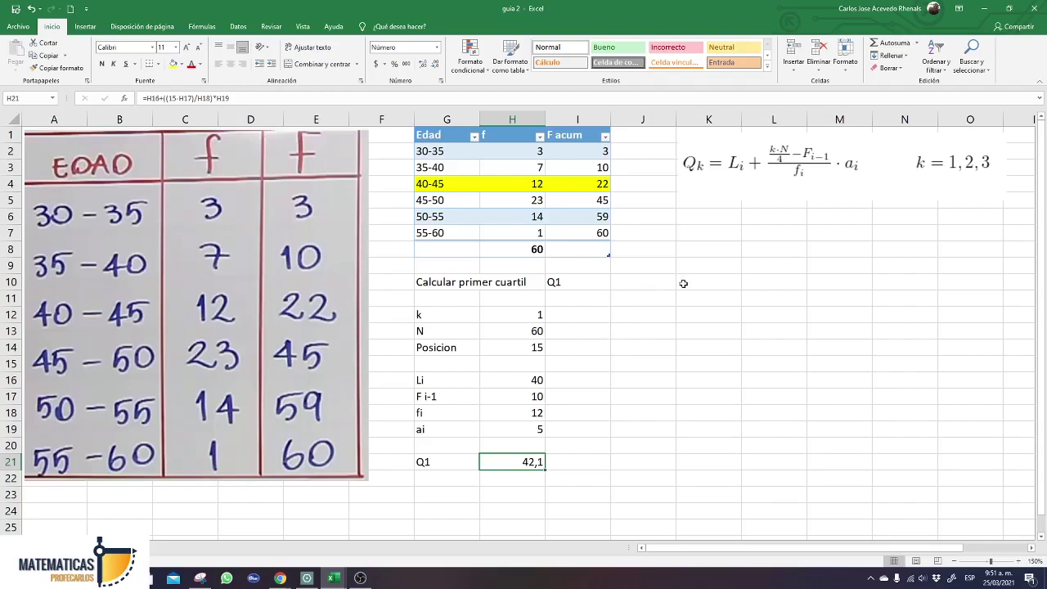
Enter the heading "Calcular el decil D2" in J10, beside the first quartile heading.
{"action": "left_click", "coordinate": [657, 289]}
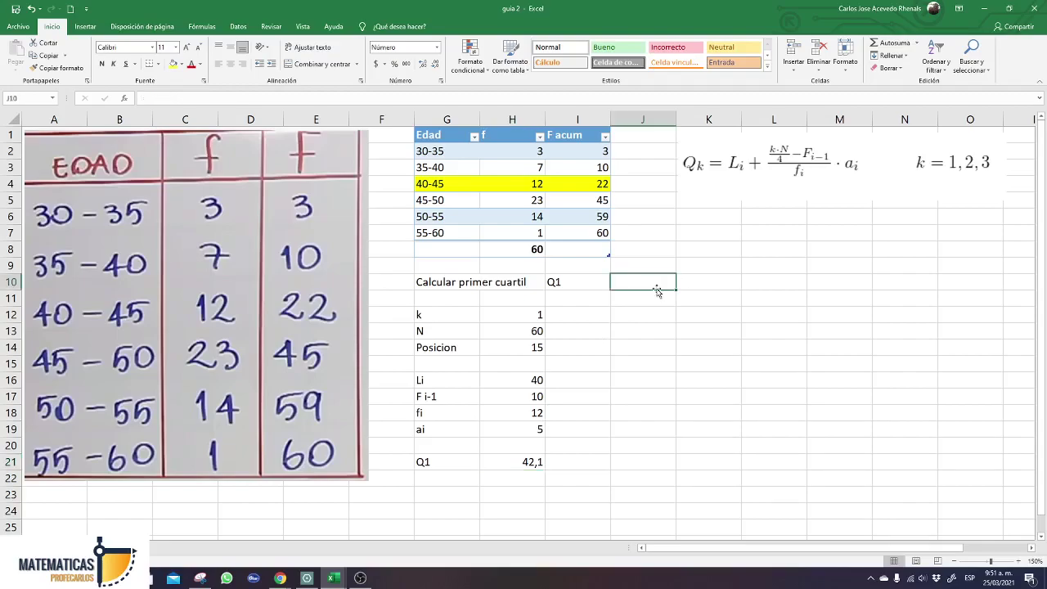
{"action": "type", "text": "C"}
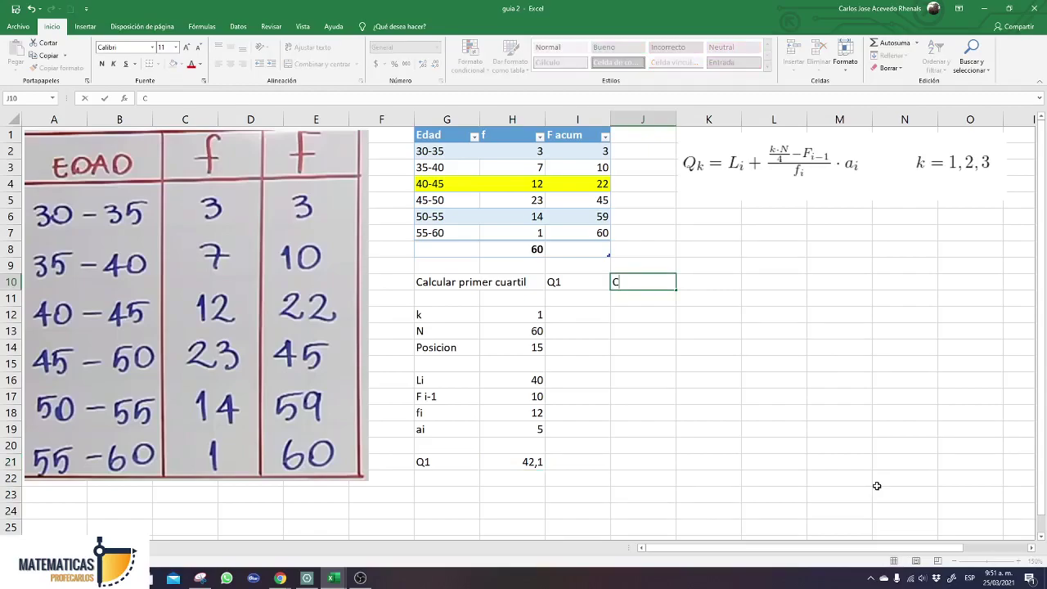
{"action": "type", "text": "alcular el decil"}
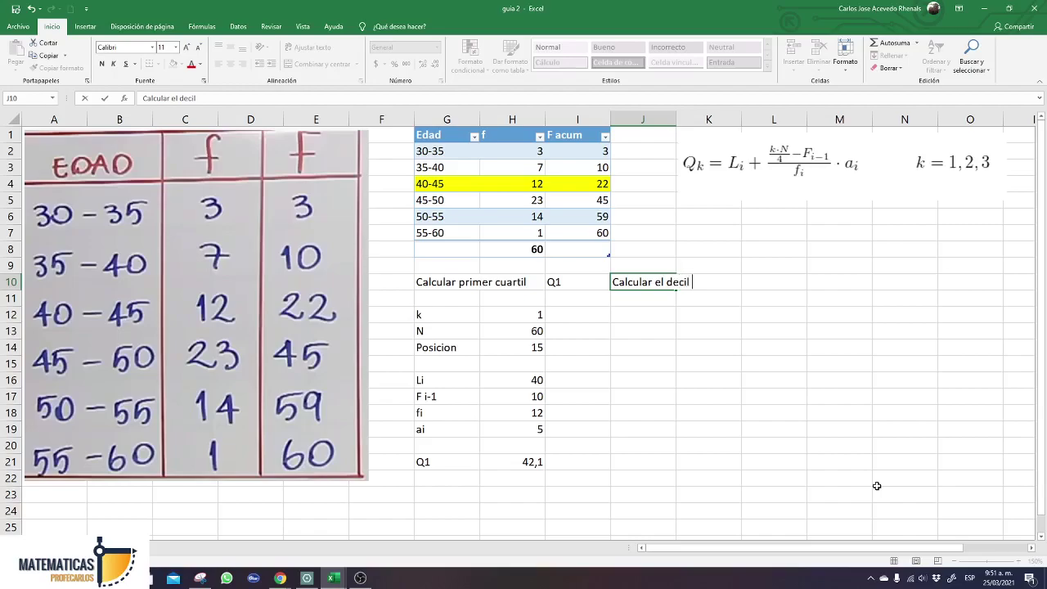
{"action": "type", "text": " D"}
{"action": "type", "text": "2"}
{"action": "key", "text": "ctrl+Return"}
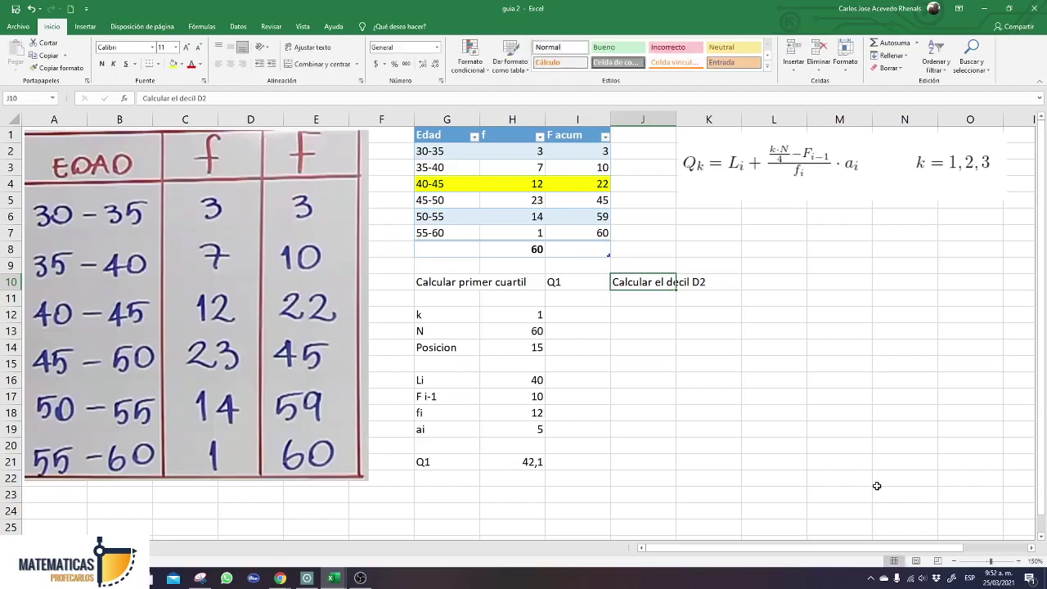
Switch to the learning guide in Drawboard PDF and examine the annotated bar in section 6.1 Cuartiles at 252% zoom.
{"action": "left_click", "coordinate": [307, 579]}
{"action": "scroll", "coordinate": [541, 294], "scroll_direction": "up", "scroll_amount": 5}
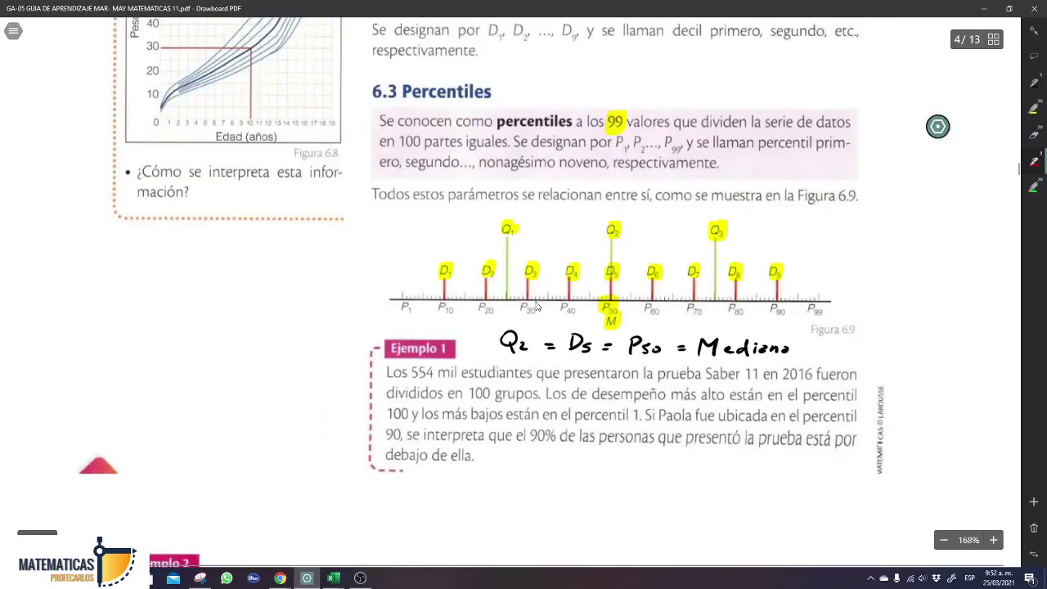
{"action": "scroll", "coordinate": [539, 307], "scroll_direction": "up", "scroll_amount": 5}
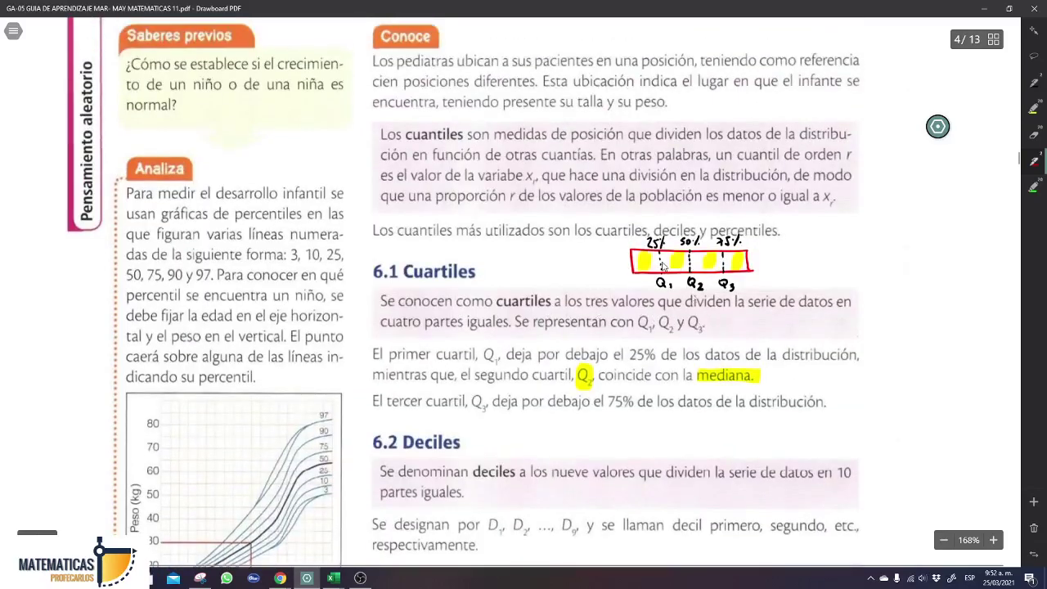
{"action": "left_click", "coordinate": [994, 540]}
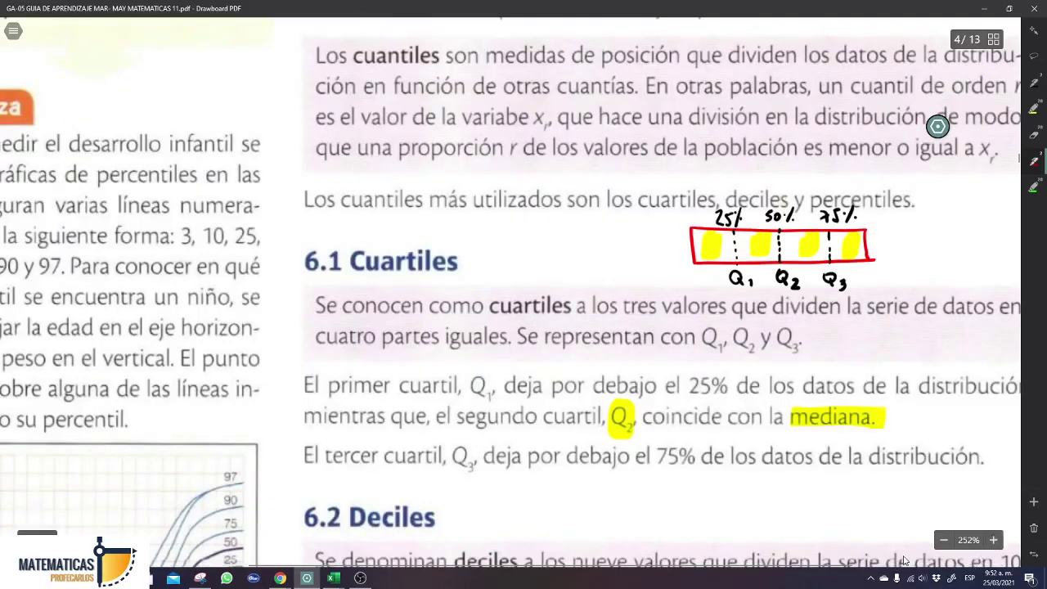
{"action": "left_click_drag", "start_coordinate": [746, 568], "coordinate": [895, 568]}
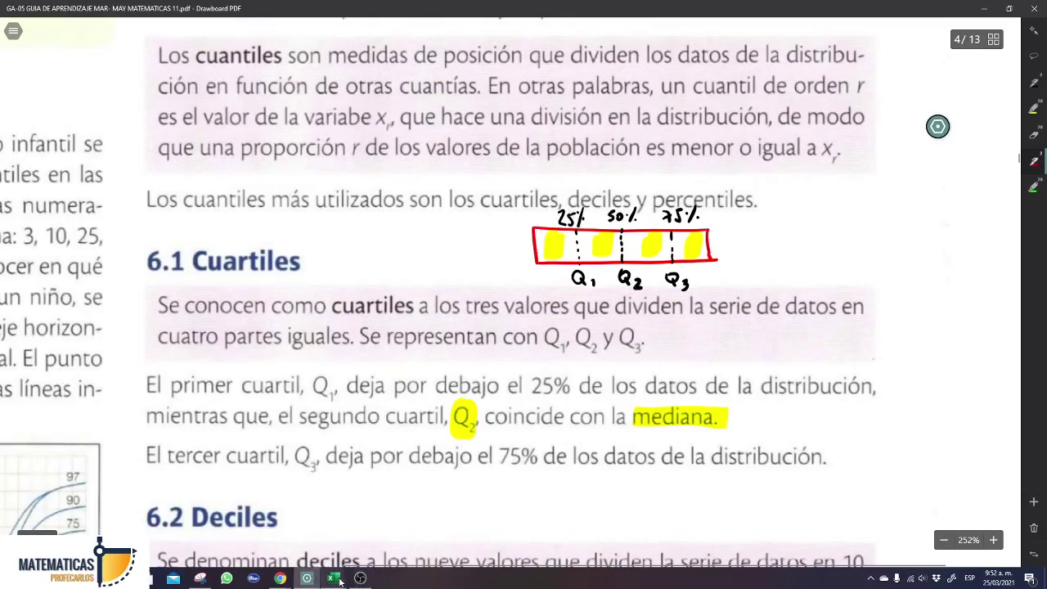
Switch to the "guia 2" workbook in Excel and change the heading in J10 to "Calcular el decil D5".
{"action": "mouse_move", "coordinate": [332, 579]}
{"action": "left_click", "coordinate": [421, 528]}
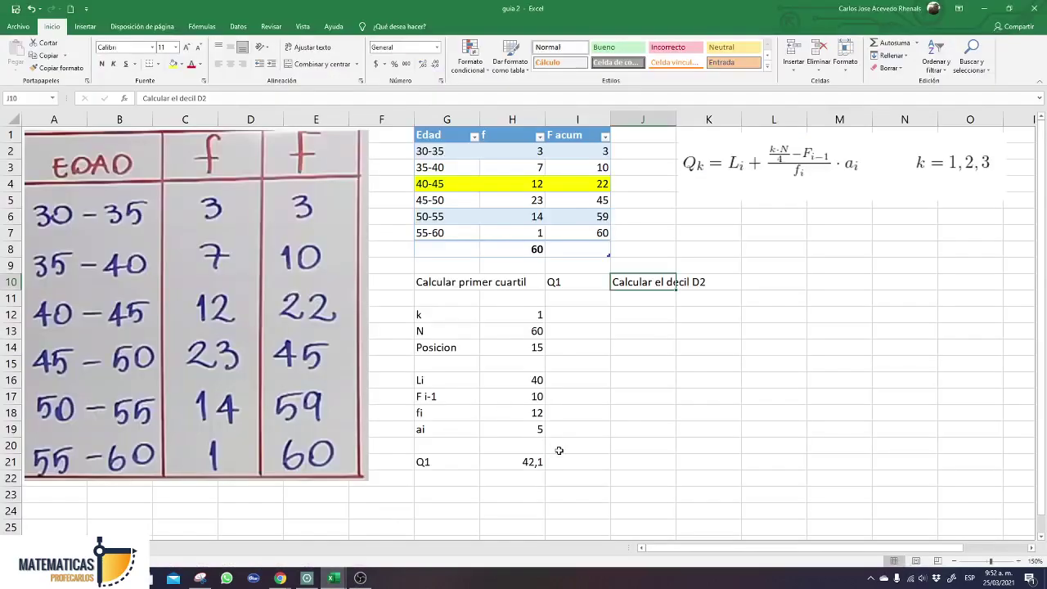
{"action": "left_click", "coordinate": [698, 281]}
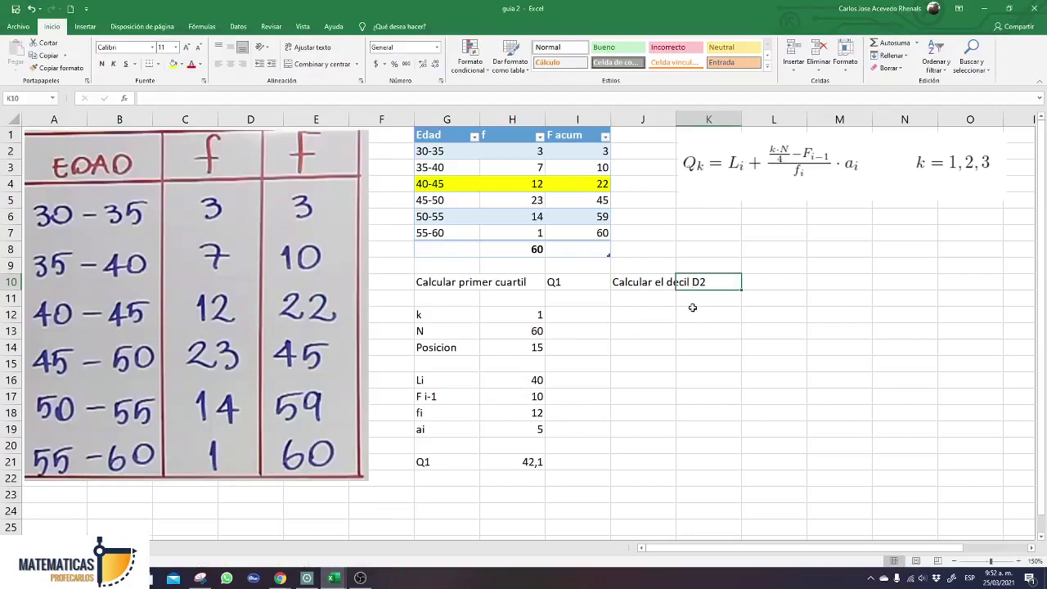
{"action": "left_click", "coordinate": [628, 282]}
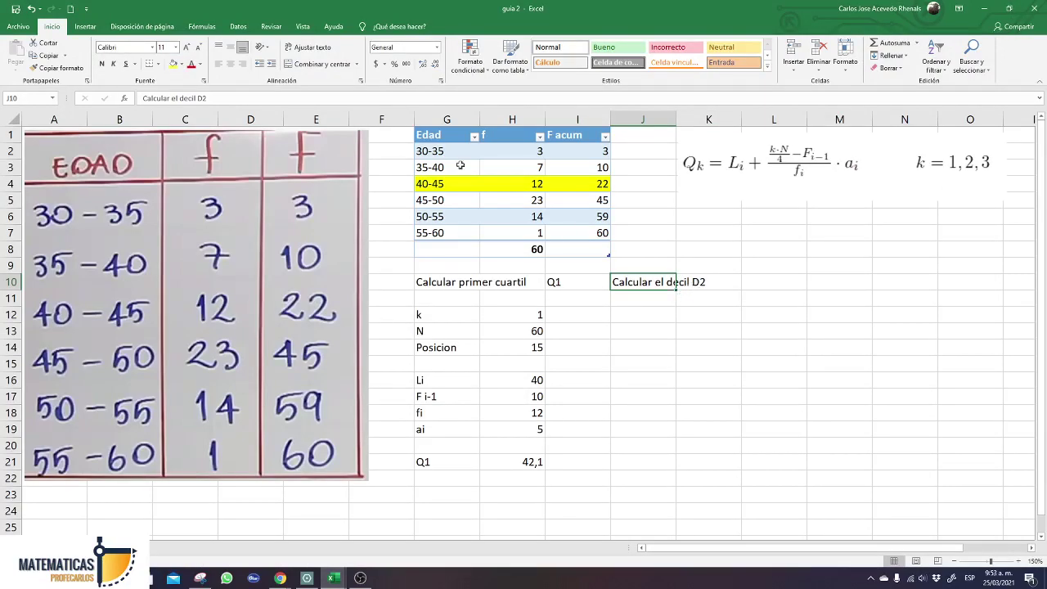
{"action": "left_click", "coordinate": [211, 97]}
{"action": "key", "text": "BackSpace"}
{"action": "type", "text": "5"}
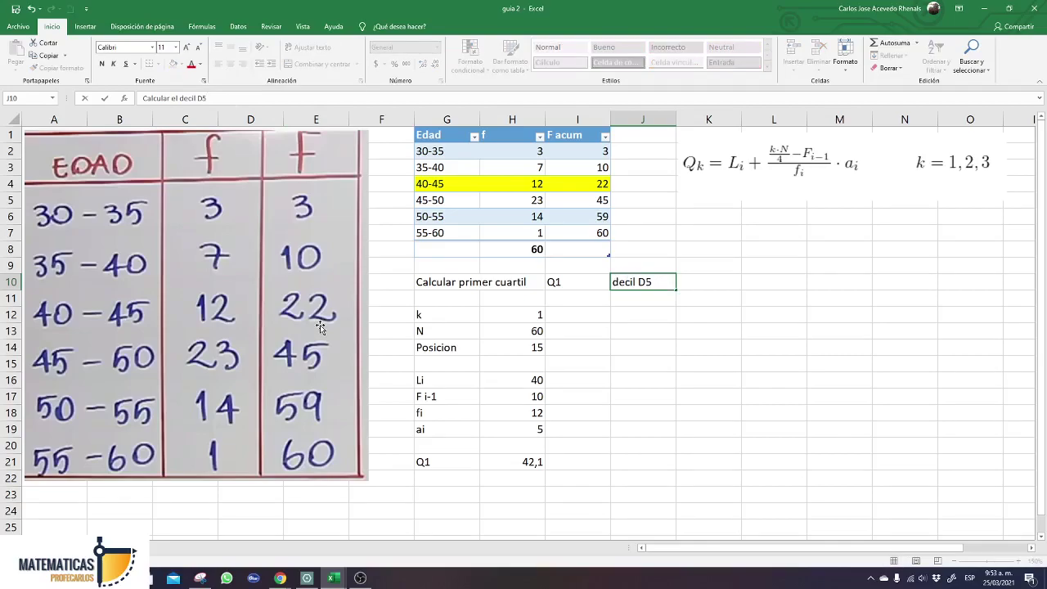
{"action": "key", "text": "ctrl+Return"}
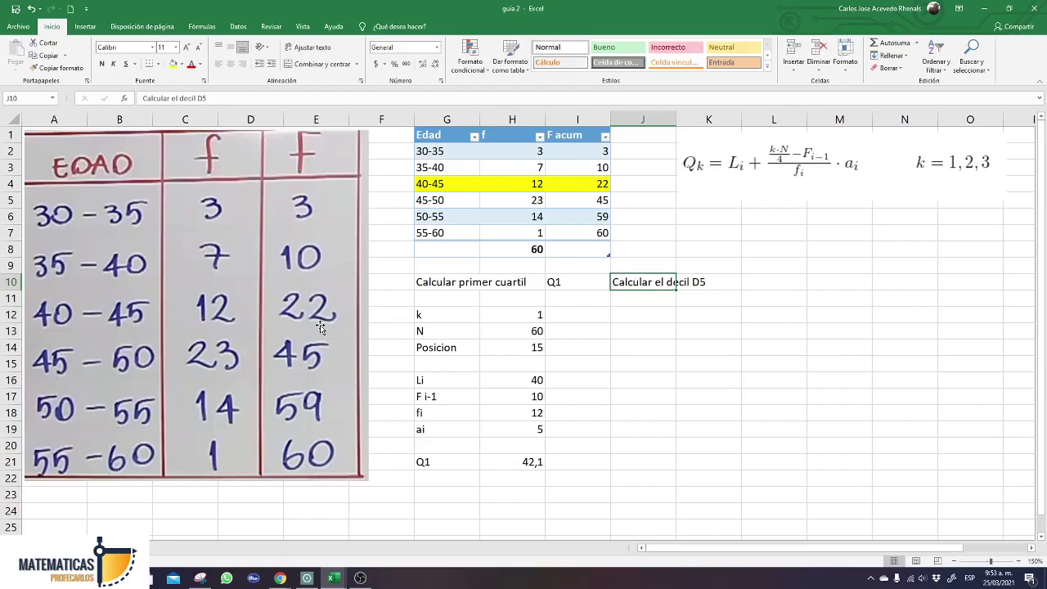
{"action": "key", "text": "Down"}
{"action": "key", "text": "Down"}
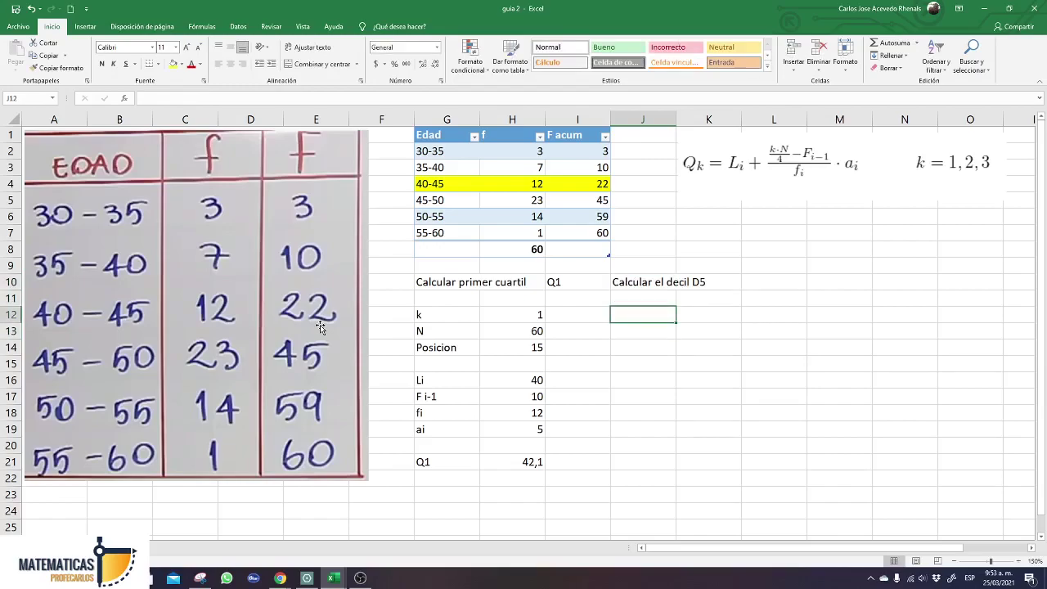
Delete the separate Q1 label in I10 and change the heading in G10 to "Calcular primer cuartil Q1".
{"action": "key", "text": "Up"}
{"action": "key", "text": "Up"}
{"action": "key", "text": "Left"}
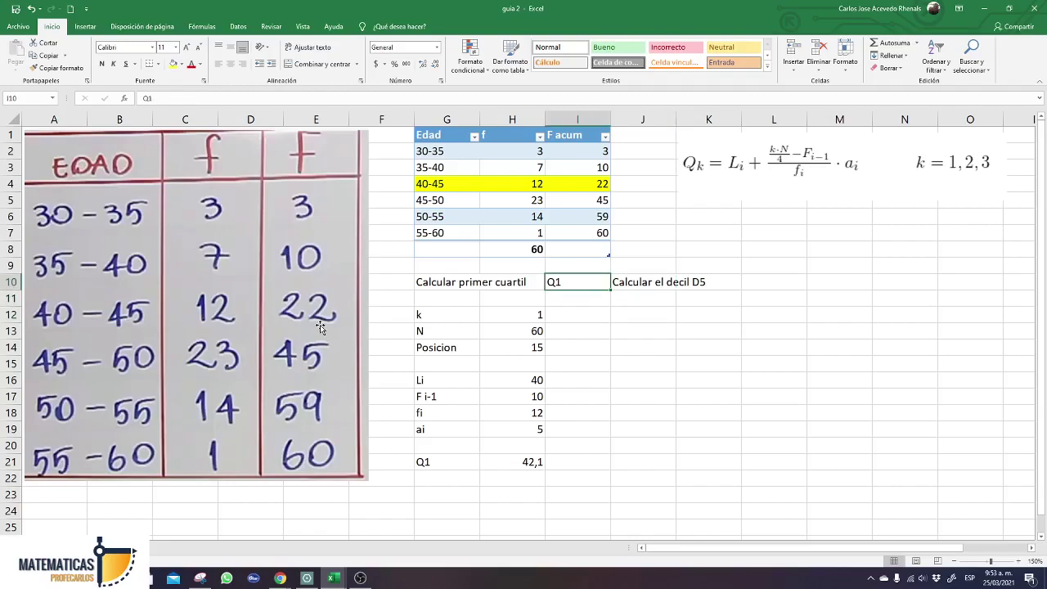
{"action": "key", "text": "Delete"}
{"action": "left_click", "coordinate": [463, 278]}
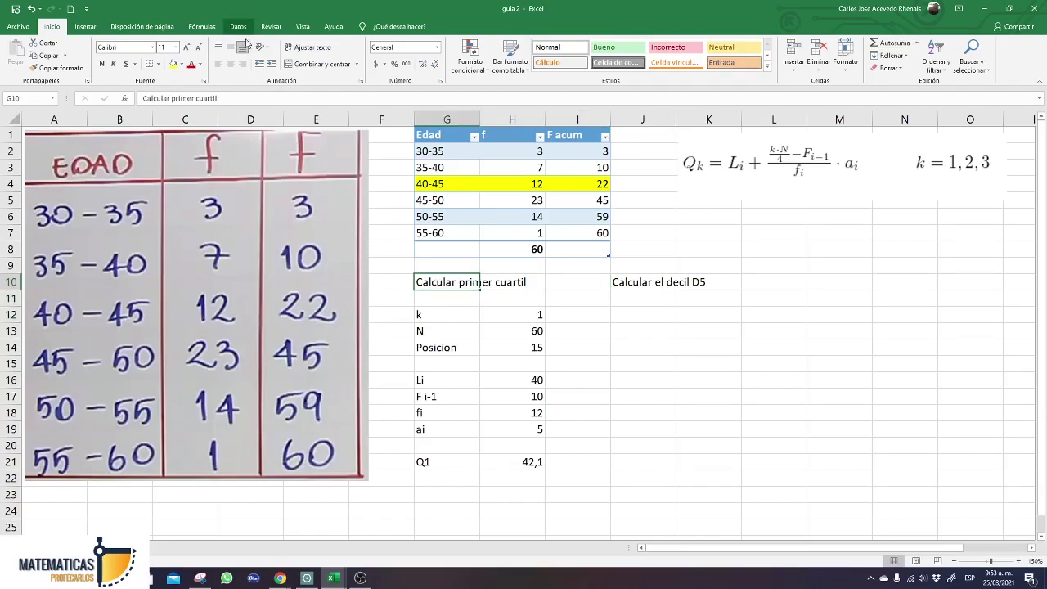
{"action": "left_click", "coordinate": [236, 94]}
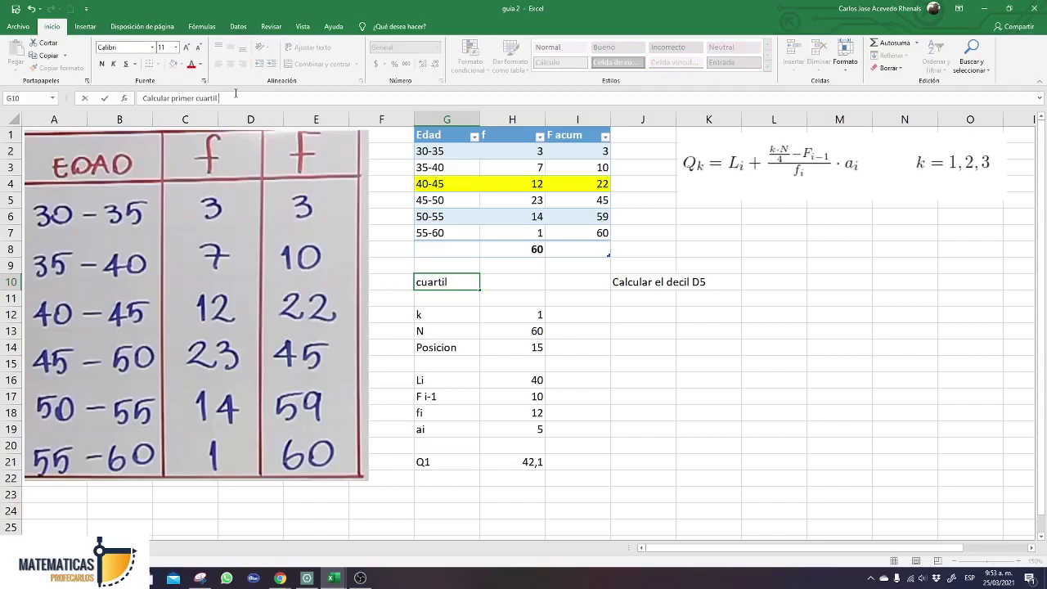
{"action": "type", "text": "Q1"}
{"action": "key", "text": "Return"}
{"action": "key", "text": "Up"}
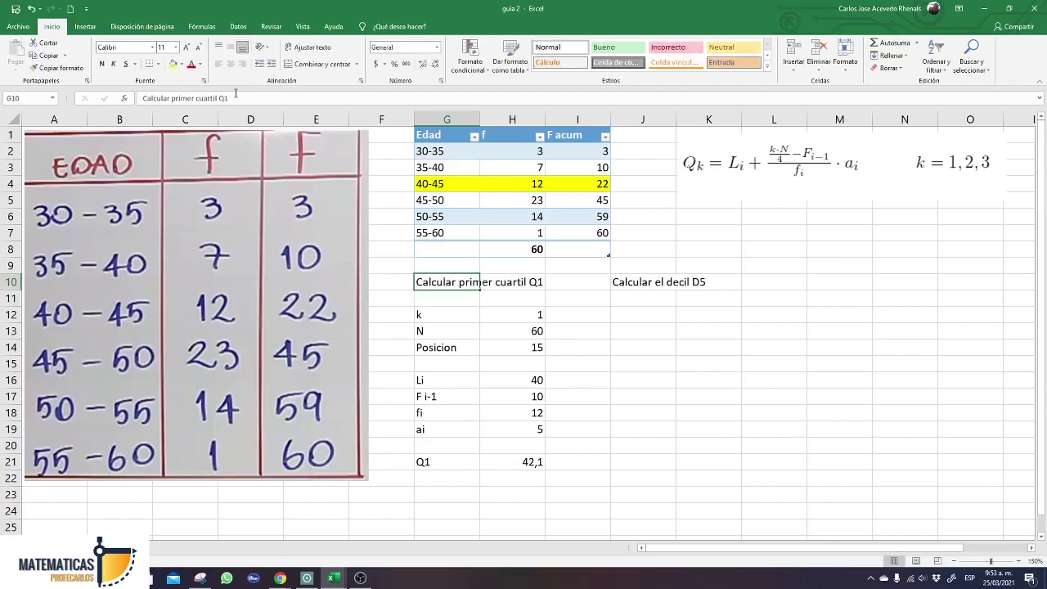
Enter the label k in J12 and its value 5 in K12 under the decile D5 heading.
{"action": "key", "text": "Right"}
{"action": "key", "text": "Right"}
{"action": "key", "text": "Right"}
{"action": "key", "text": "Down"}
{"action": "key", "text": "Down"}
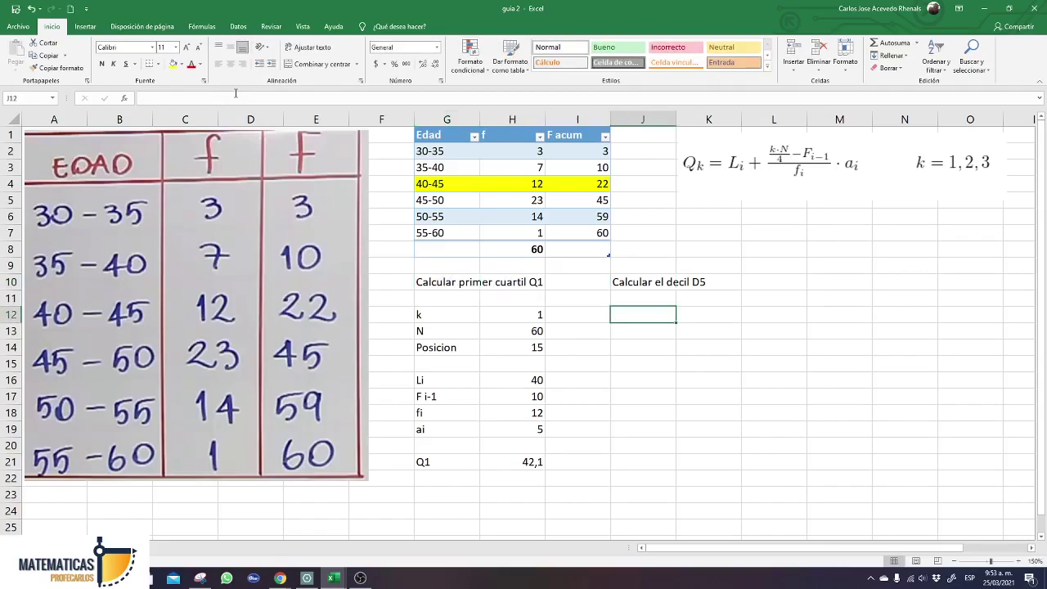
{"action": "type", "text": "k"}
{"action": "key", "text": "Right"}
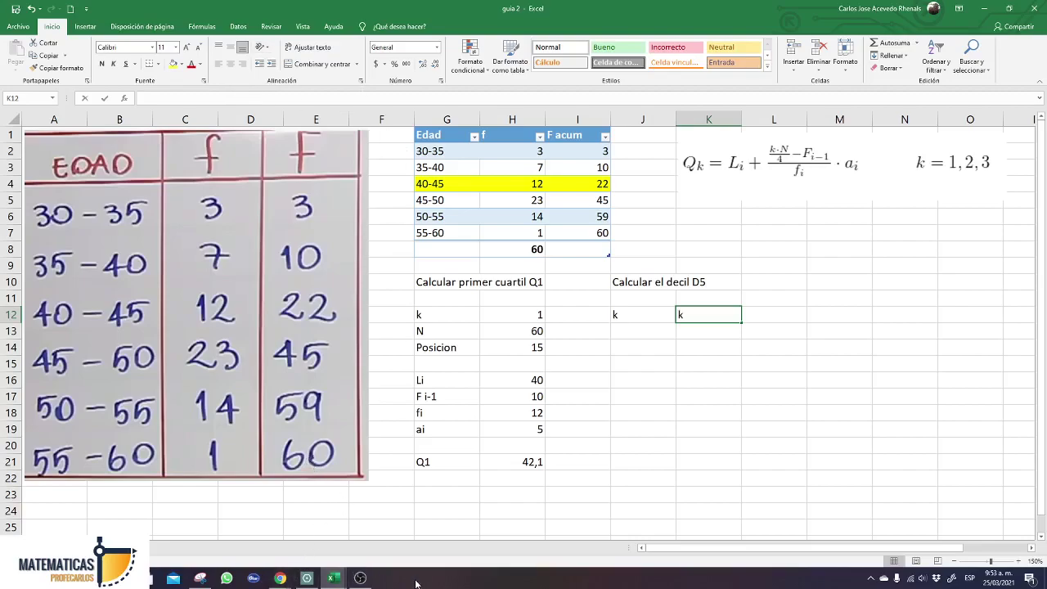
{"action": "key", "text": "BackSpace"}
{"action": "type", "text": "5"}
{"action": "key", "text": "ctrl+Return"}
Shrink the quartile formula picture so it ends in column N, and select cell K5 below it.
{"action": "left_click", "coordinate": [805, 187]}
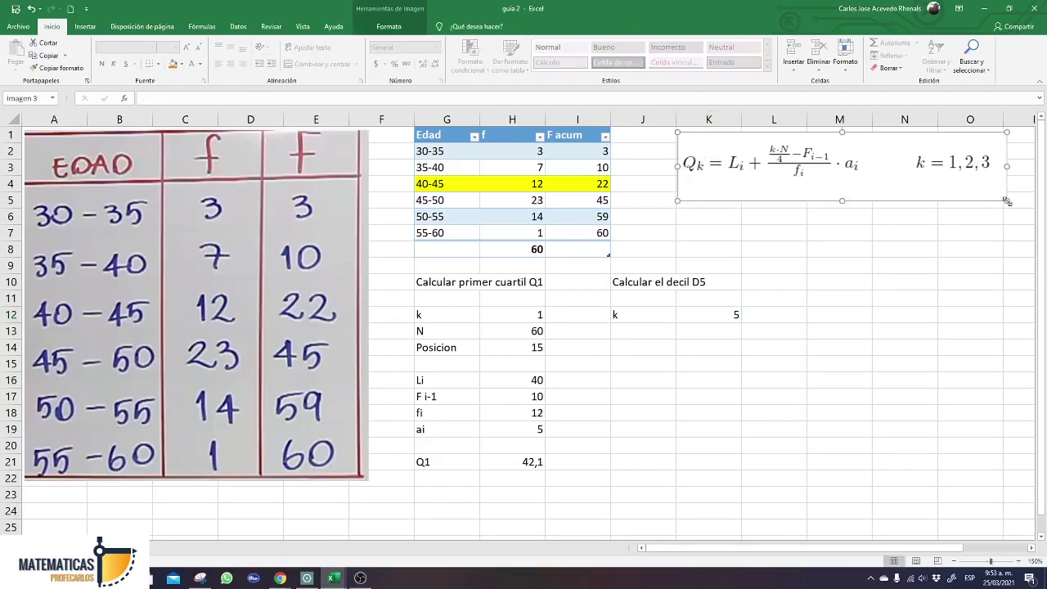
{"action": "left_click_drag", "start_coordinate": [1006, 201], "coordinate": [918, 182]}
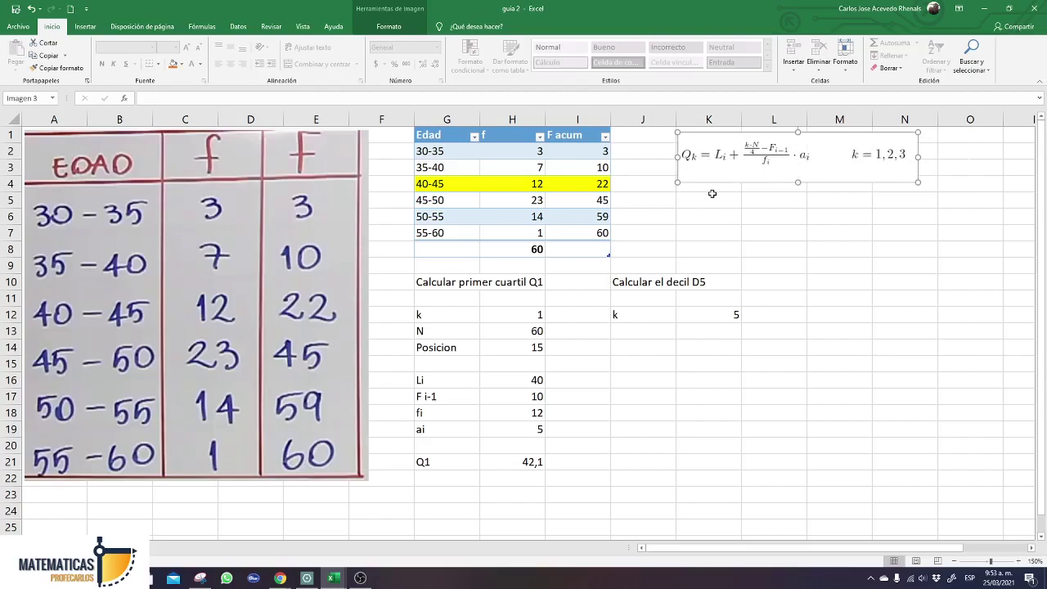
{"action": "left_click", "coordinate": [712, 193]}
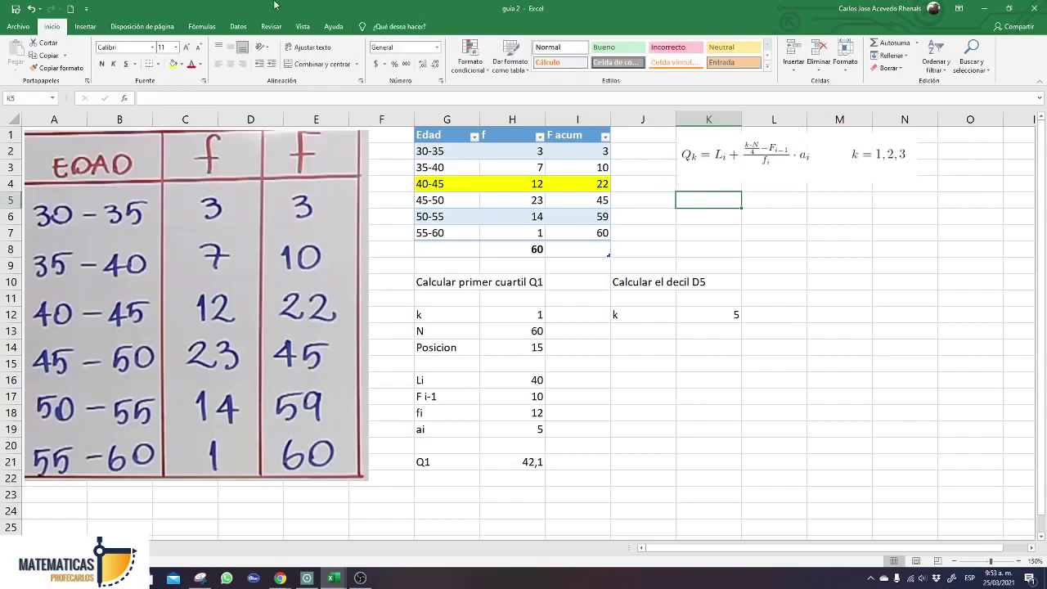
Insert the "formula deciles" image from this device, reduce it to 1,89 cm by 10,2 cm and place it directly beneath the quartile formula.
{"action": "left_click", "coordinate": [85, 27]}
{"action": "left_click", "coordinate": [131, 56]}
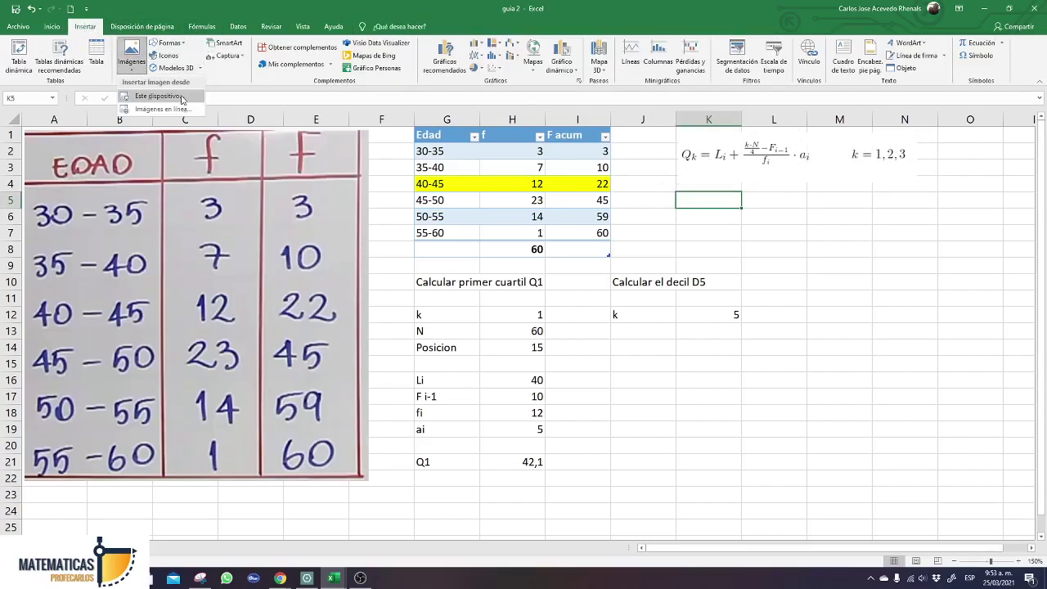
{"action": "left_click", "coordinate": [182, 99]}
{"action": "left_click", "coordinate": [286, 111]}
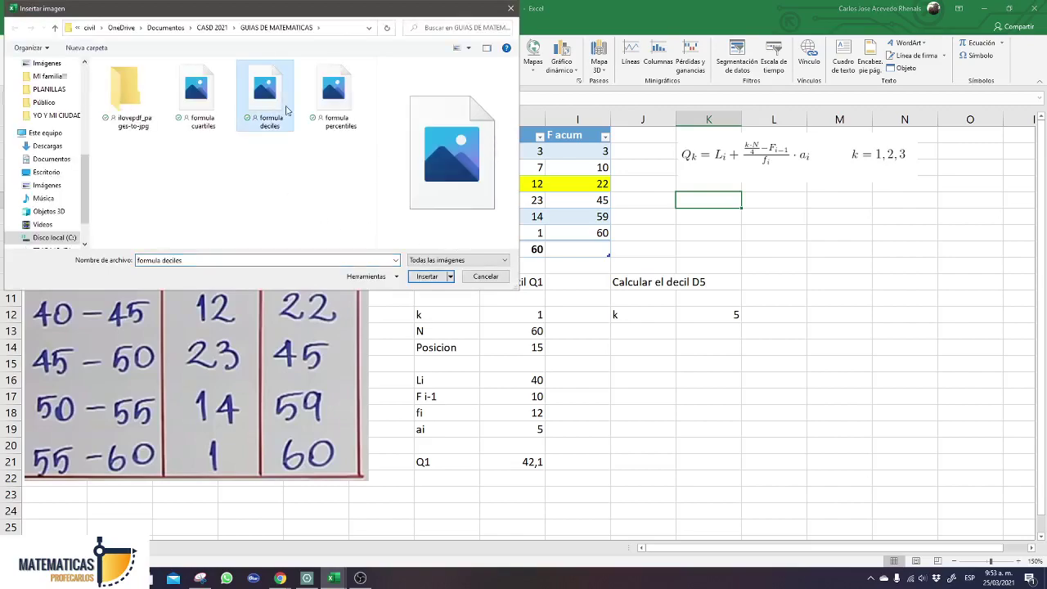
{"action": "left_click", "coordinate": [433, 275]}
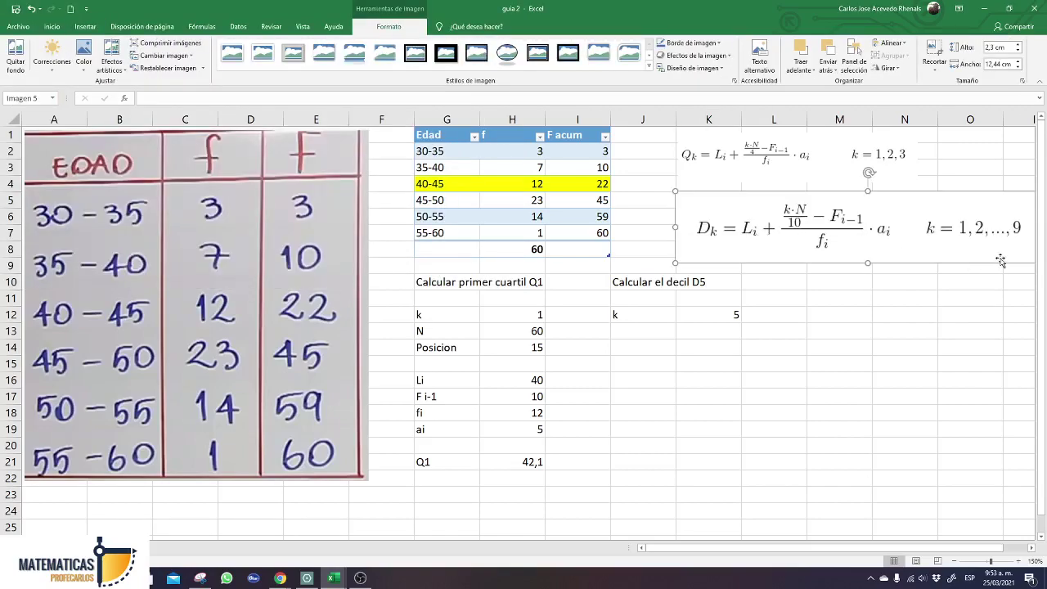
{"action": "left_click_drag", "start_coordinate": [675, 262], "coordinate": [745, 249]}
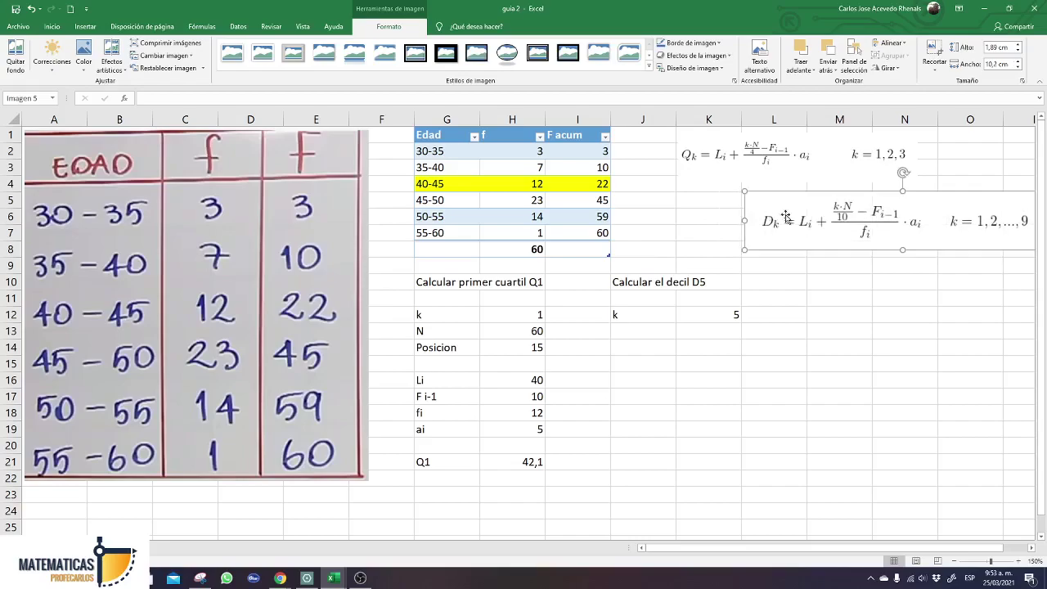
{"action": "left_click_drag", "start_coordinate": [786, 217], "coordinate": [717, 208]}
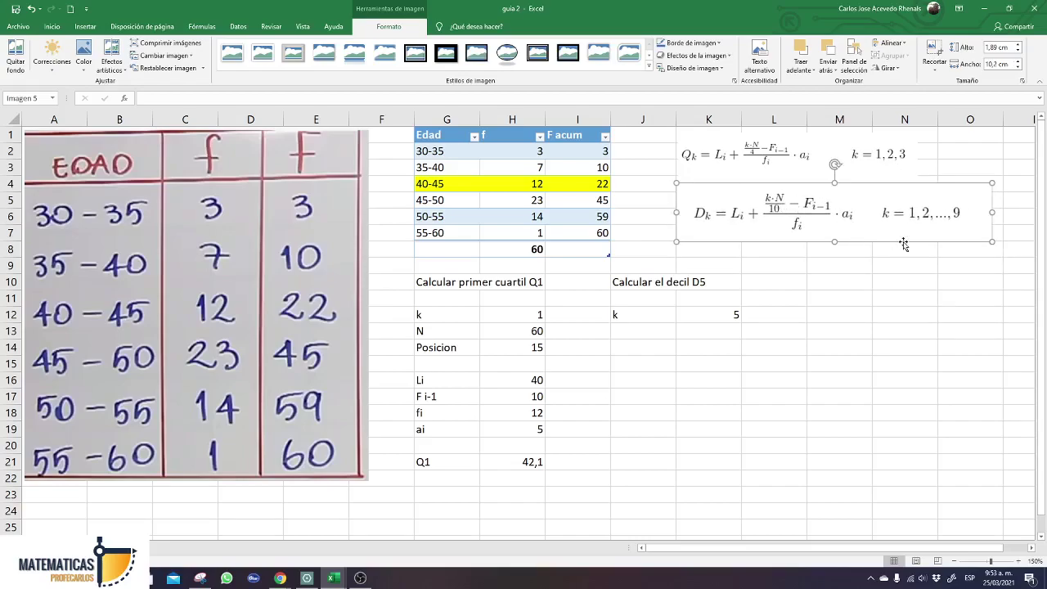
Enter the label N in J13 and its value 60 in K13.
{"action": "left_click", "coordinate": [653, 330]}
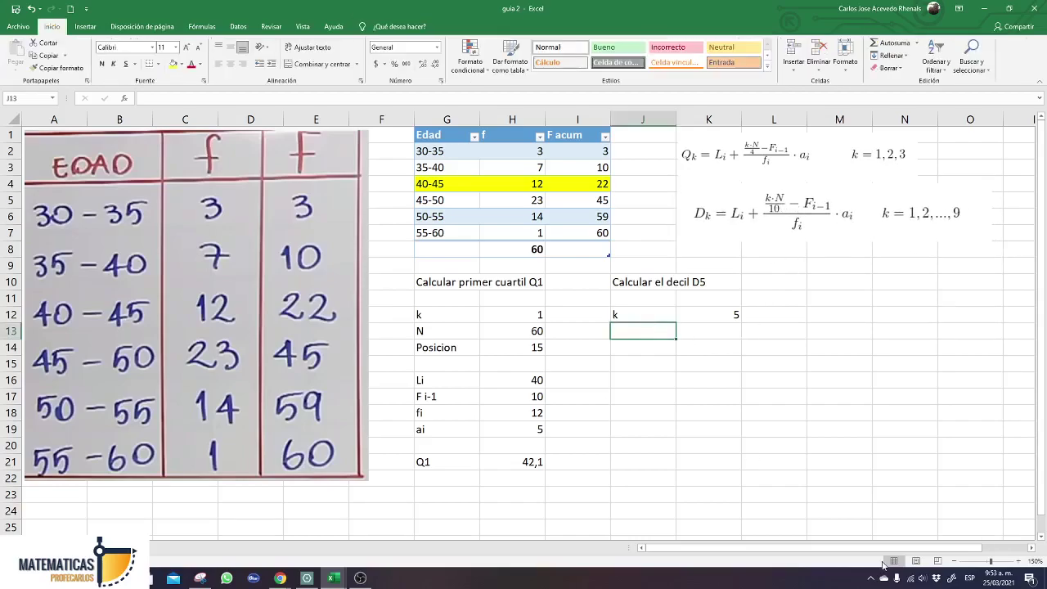
{"action": "type", "text": "N"}
{"action": "key", "text": "Tab"}
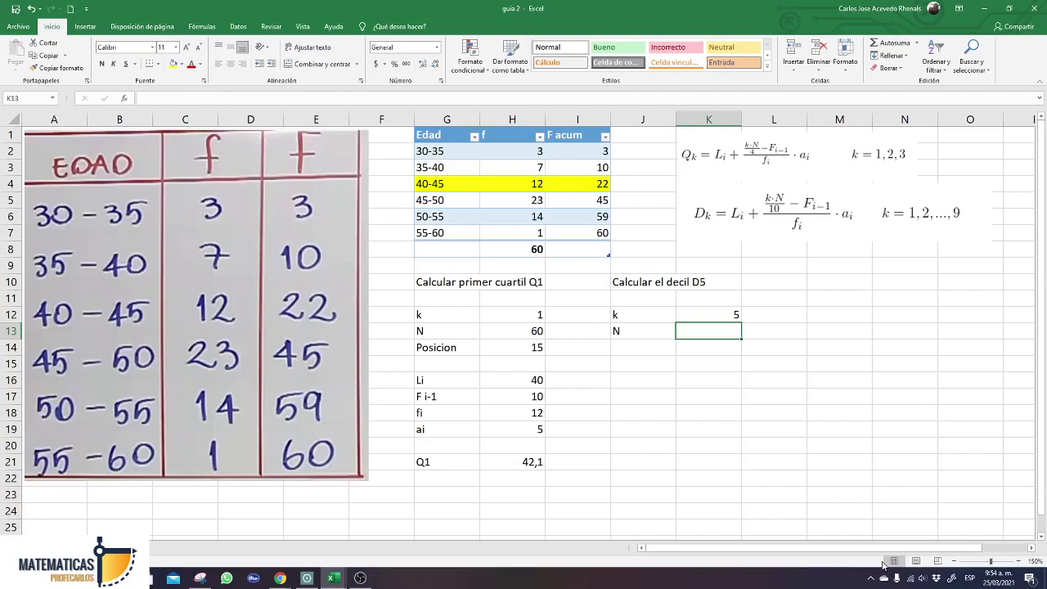
{"action": "type", "text": "60"}
{"action": "key", "text": "Return"}
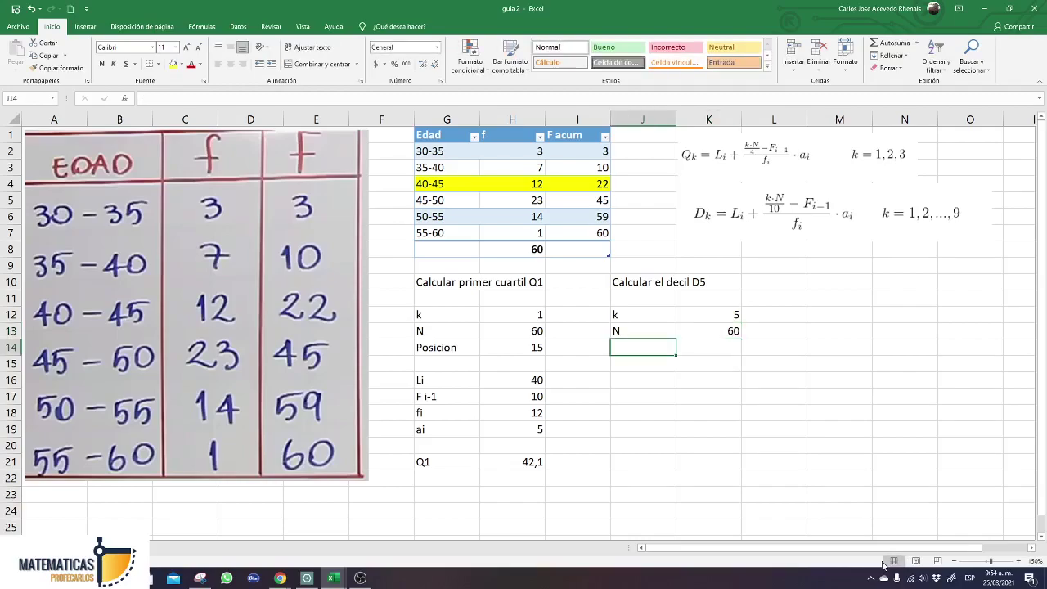
Label J14 "Posicion" and calculate the decile position in K14 with the formula =K12*K13/10.
{"action": "type", "text": "Posicion"}
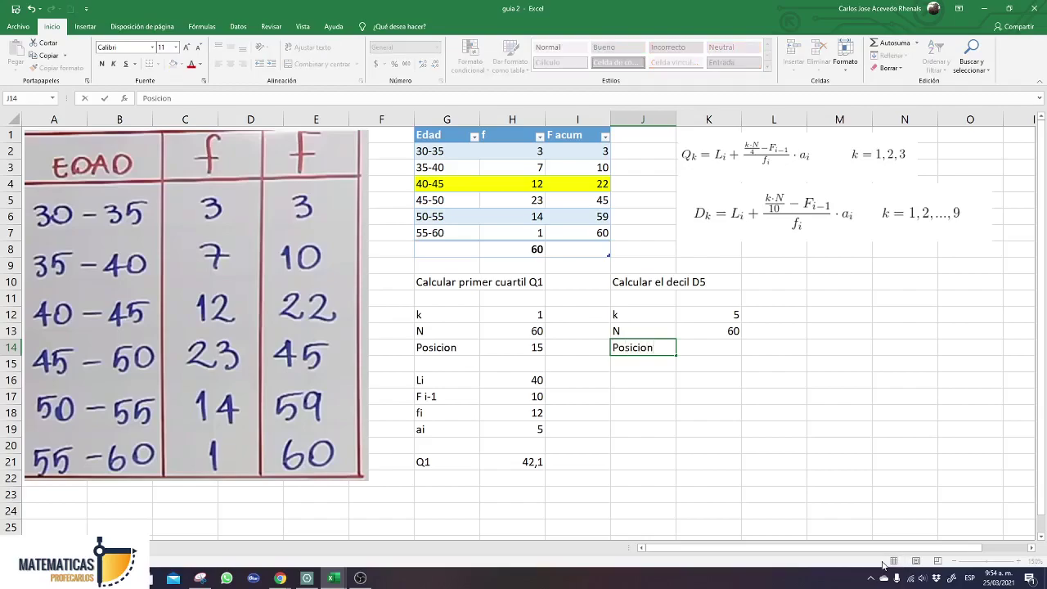
{"action": "key", "text": "Tab"}
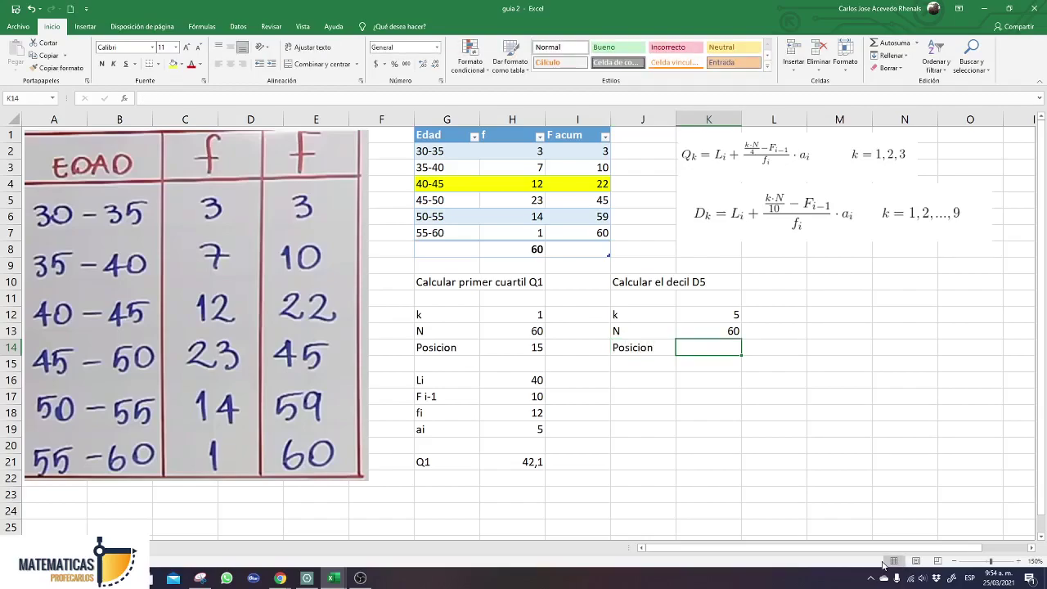
{"action": "type", "text": "="}
{"action": "key", "text": "Up"}
{"action": "key", "text": "Up"}
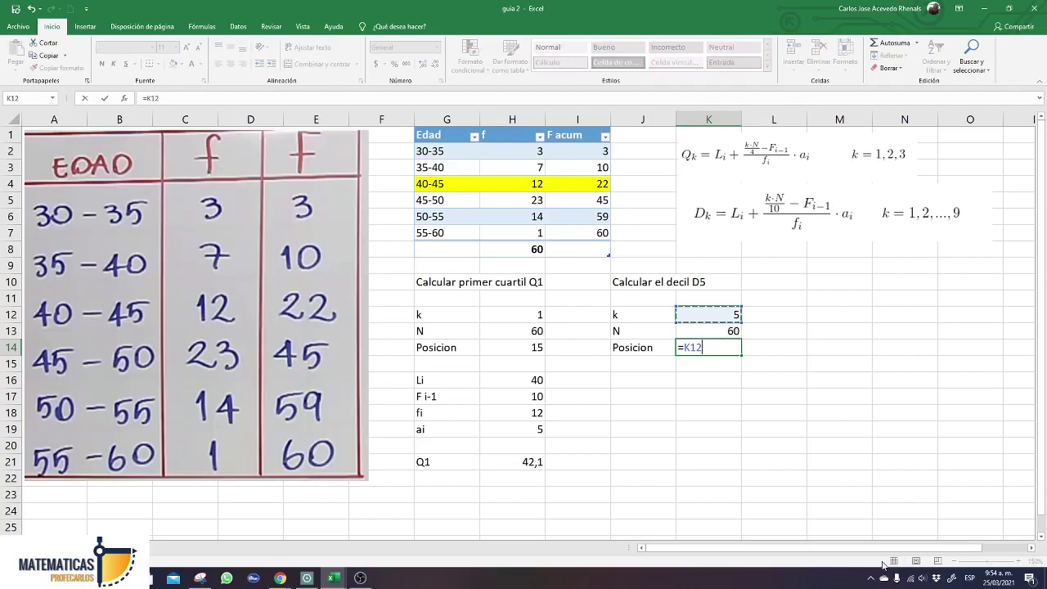
{"action": "type", "text": "*"}
{"action": "key", "text": "Up"}
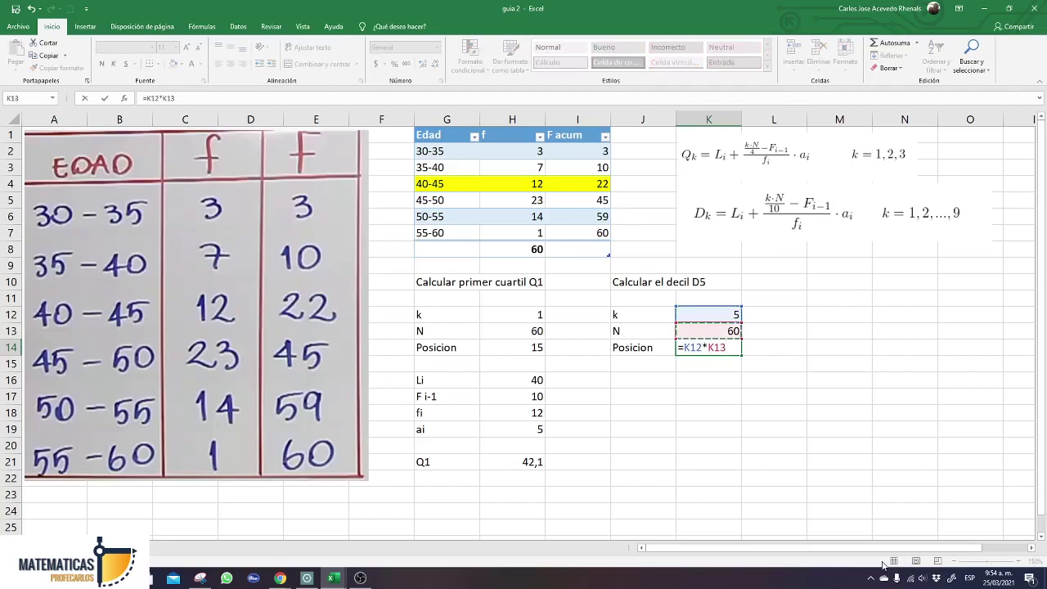
{"action": "type", "text": "/10"}
{"action": "key", "text": "Return"}
{"action": "key", "text": "Up"}
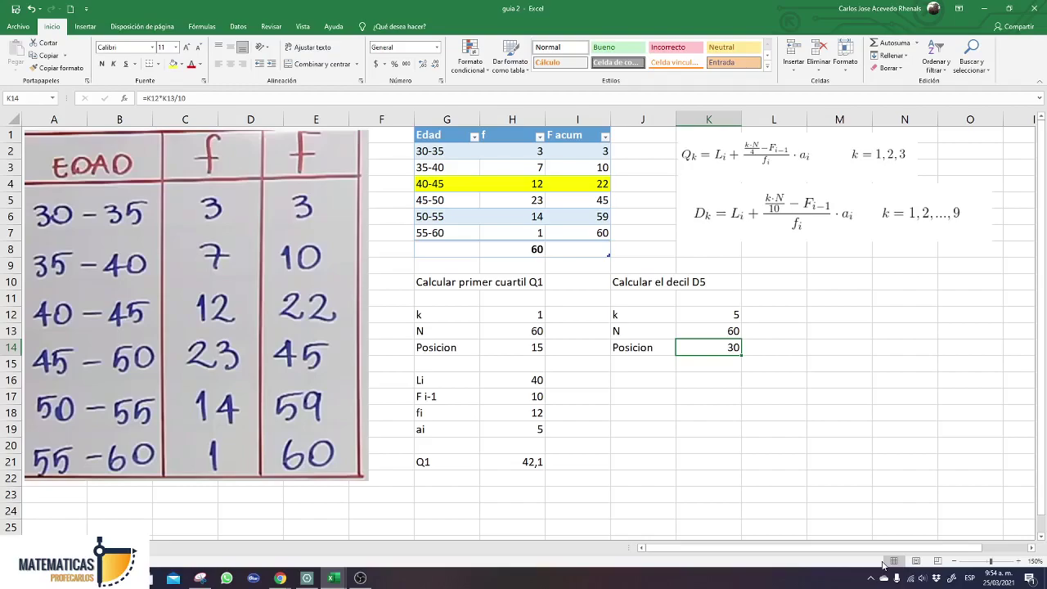
{"action": "key", "text": "Down"}
{"action": "key", "text": "Down"}
{"action": "key", "text": "Down"}
{"action": "key", "text": "Left"}
{"action": "key", "text": "Up"}
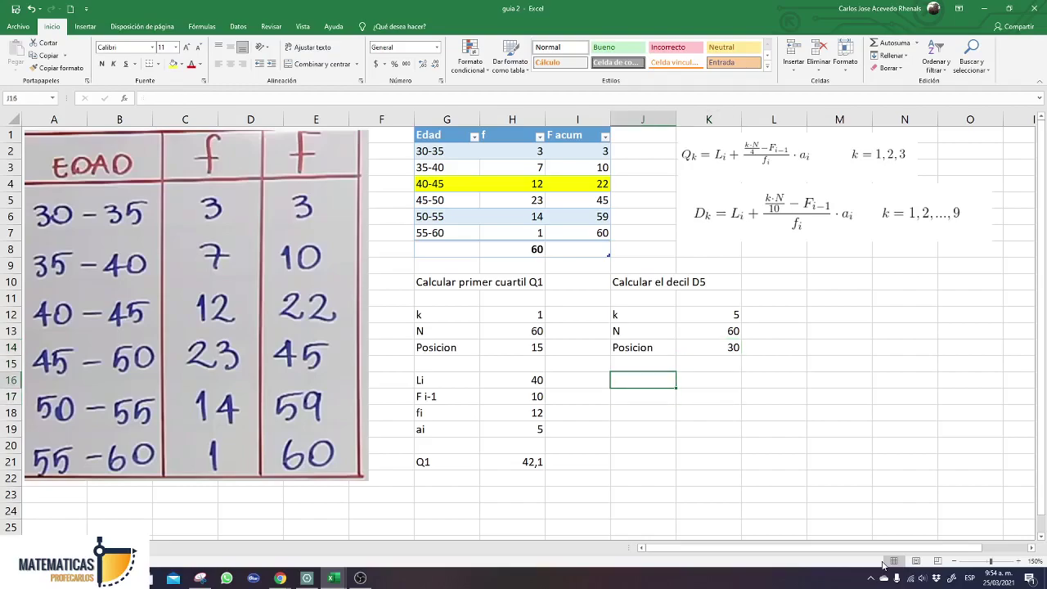
Clear the formats of the yellow-highlighted 40-45 row, G4:I4, in the age table.
{"action": "left_click", "coordinate": [437, 184]}
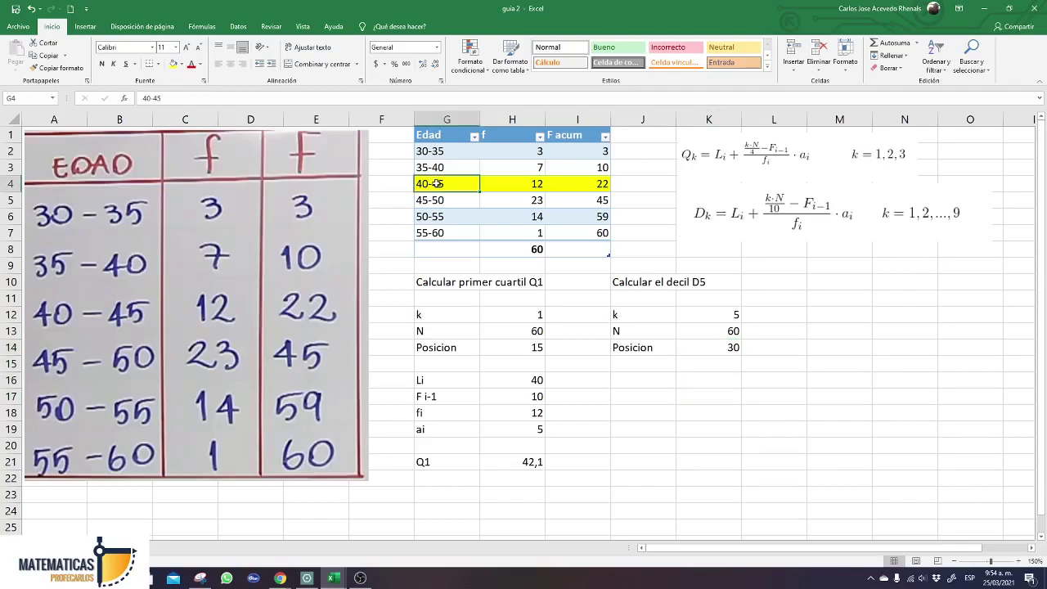
{"action": "left_click_drag", "start_coordinate": [438, 184], "coordinate": [576, 184]}
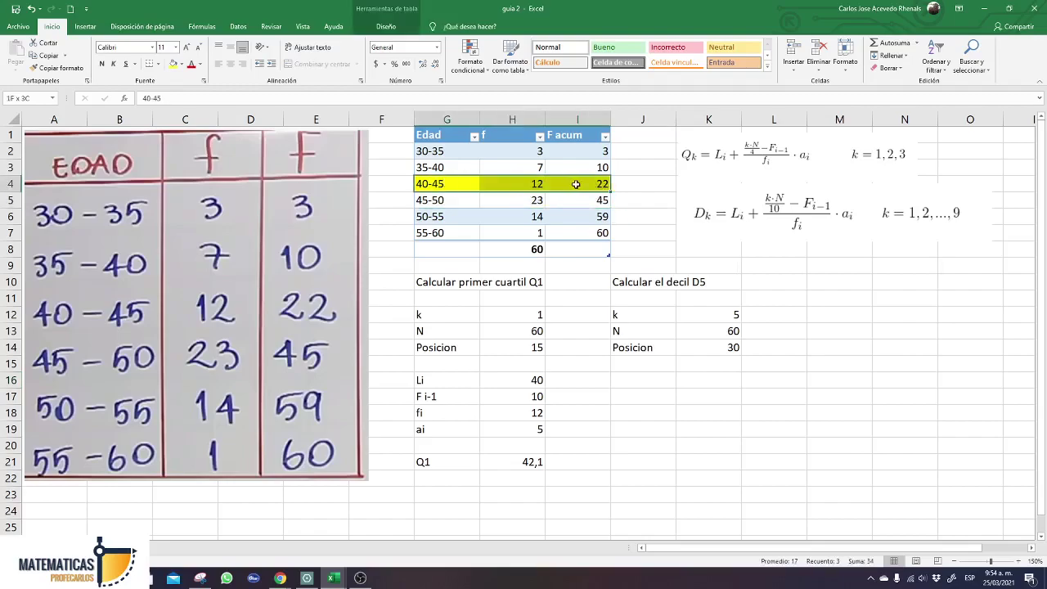
{"action": "left_click", "coordinate": [900, 70]}
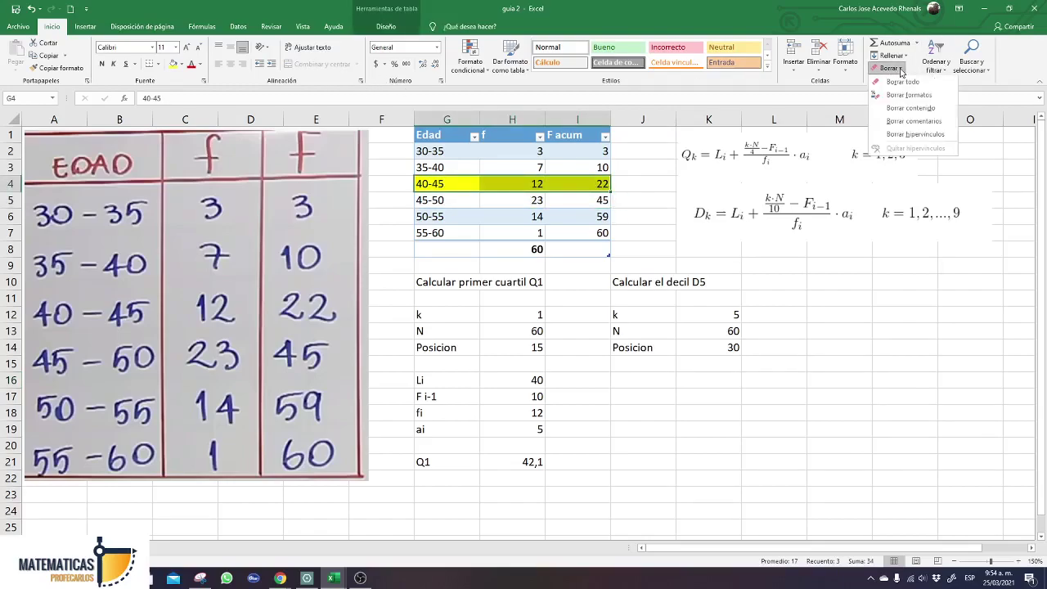
{"action": "left_click", "coordinate": [921, 95]}
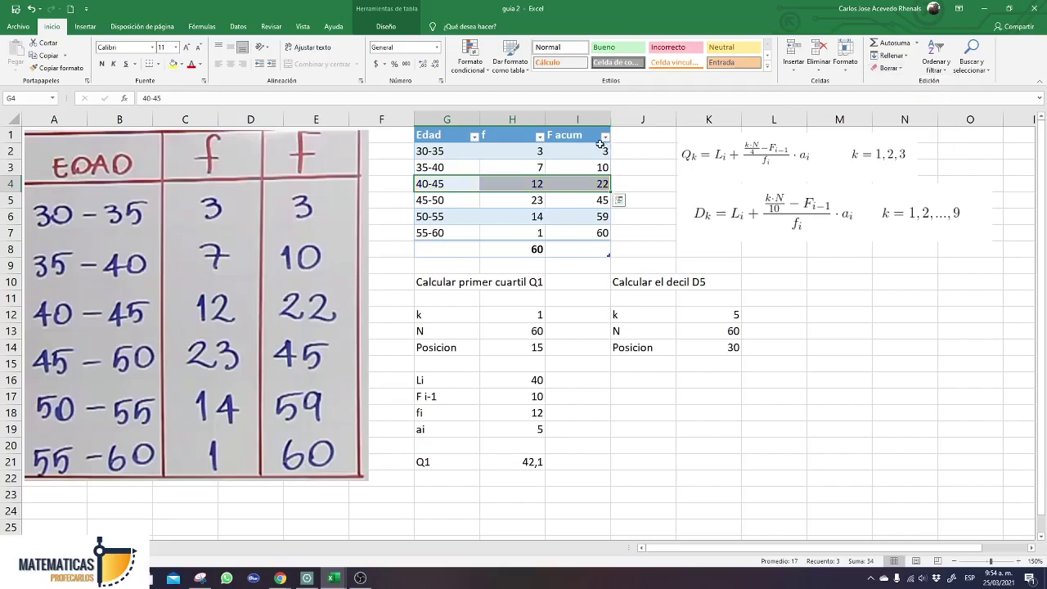
Highlight the 45-50 row of the age table, G5:I5, with yellow fill.
{"action": "left_click", "coordinate": [582, 186]}
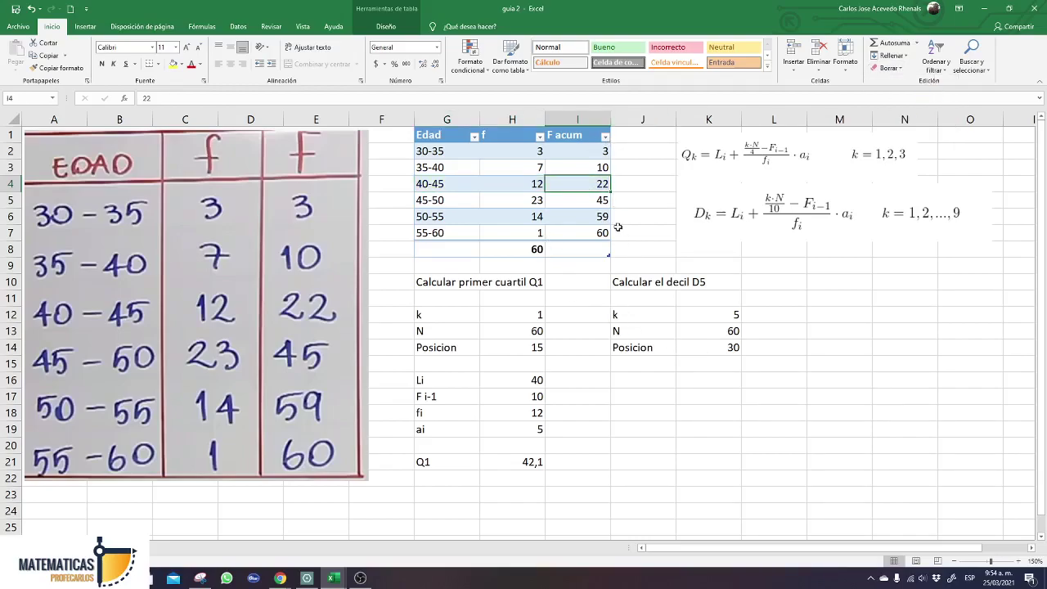
{"action": "left_click", "coordinate": [595, 199]}
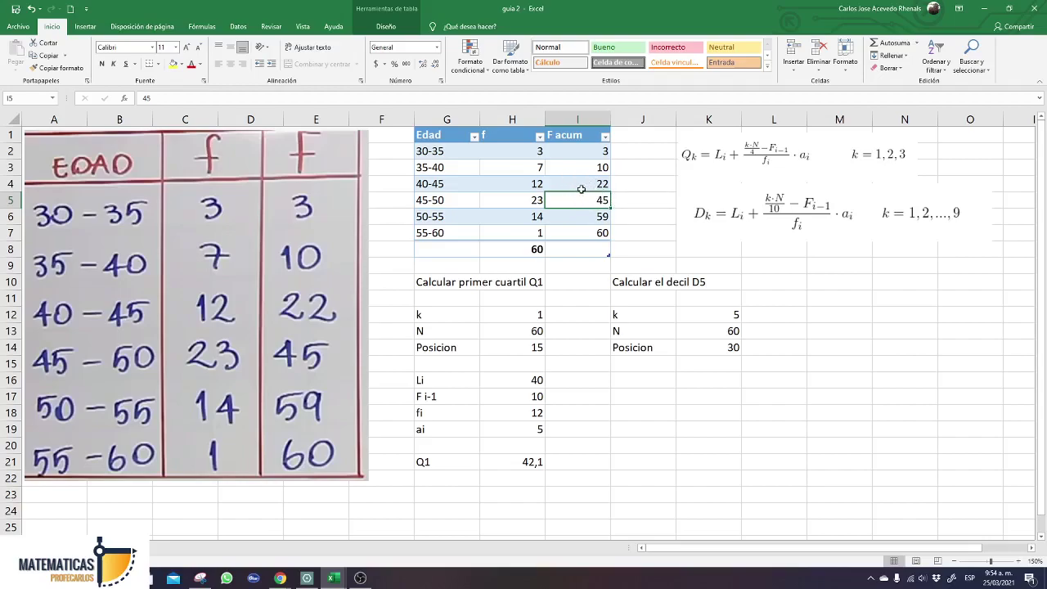
{"action": "left_click_drag", "start_coordinate": [594, 198], "coordinate": [461, 198]}
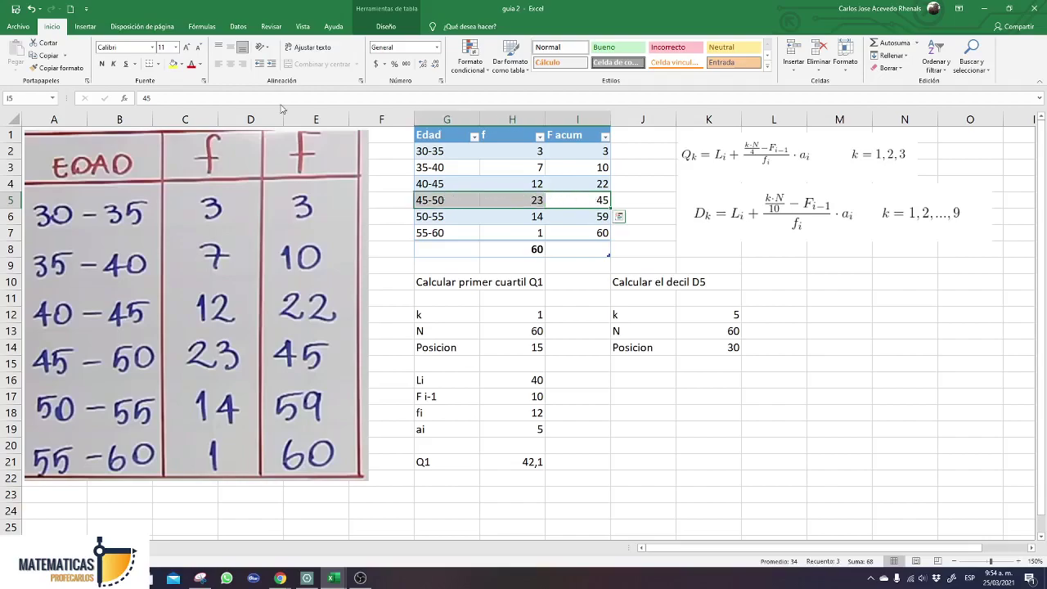
{"action": "left_click", "coordinate": [172, 64]}
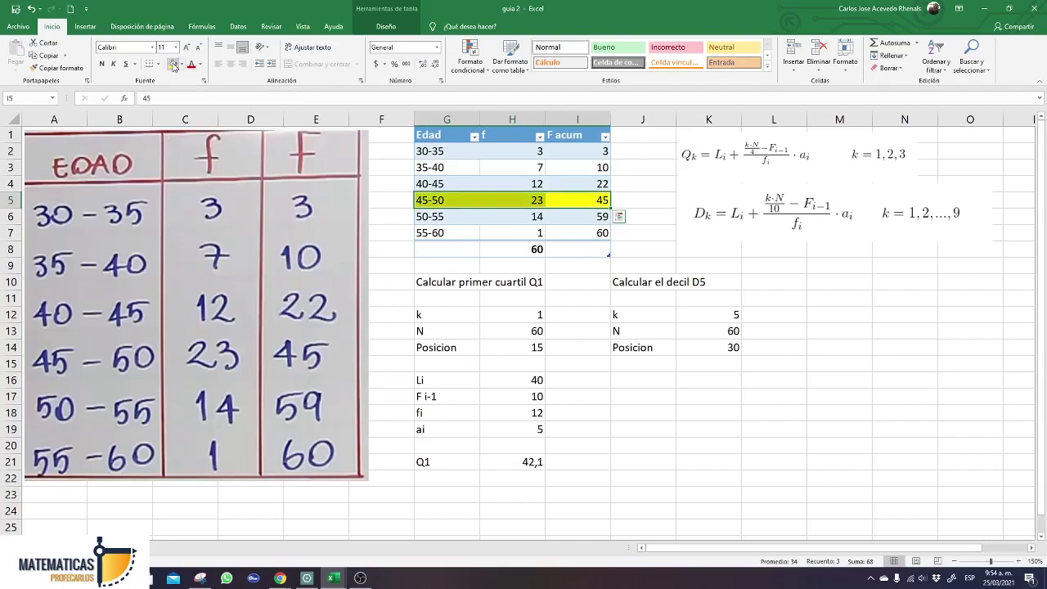
{"action": "left_click", "coordinate": [580, 198]}
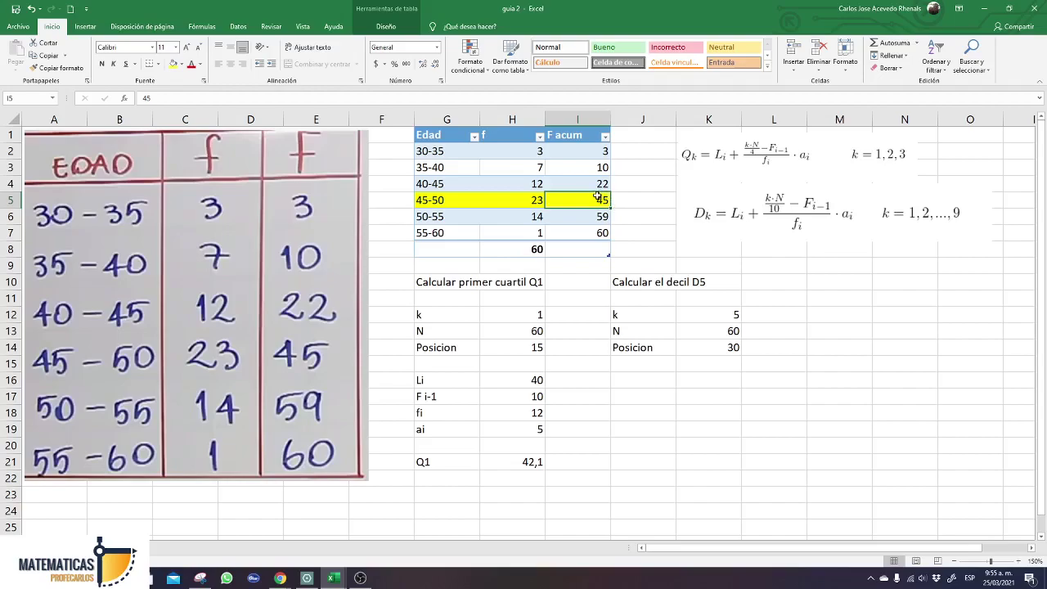
Enter the labels Li and F i-1 in J16:J17 with the values 45 and 22 in K16:K17.
{"action": "left_click", "coordinate": [641, 380]}
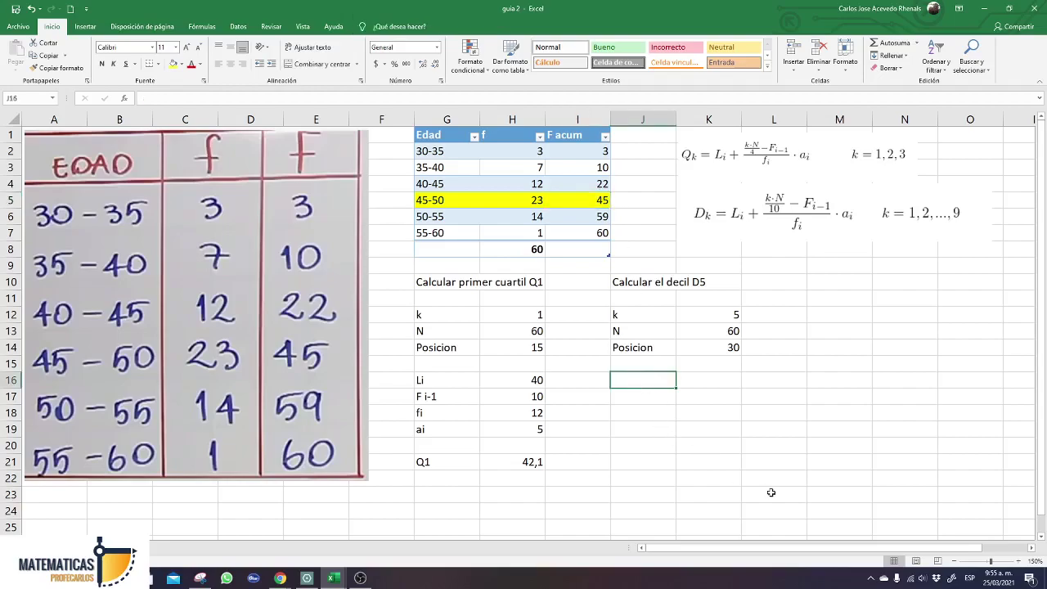
{"action": "type", "text": "L"}
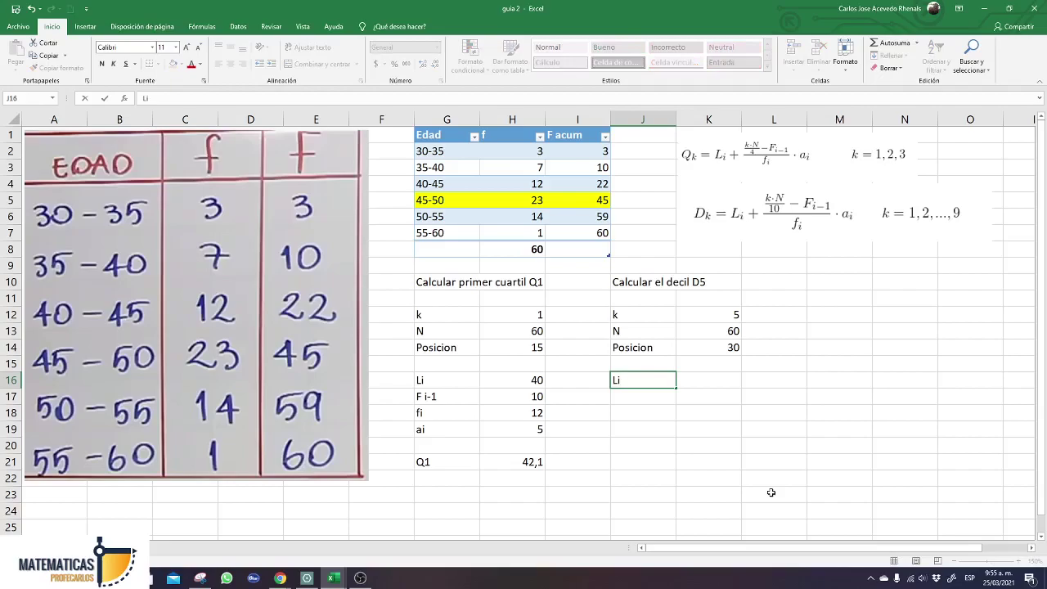
{"action": "type", "text": "i"}
{"action": "key", "text": "Tab"}
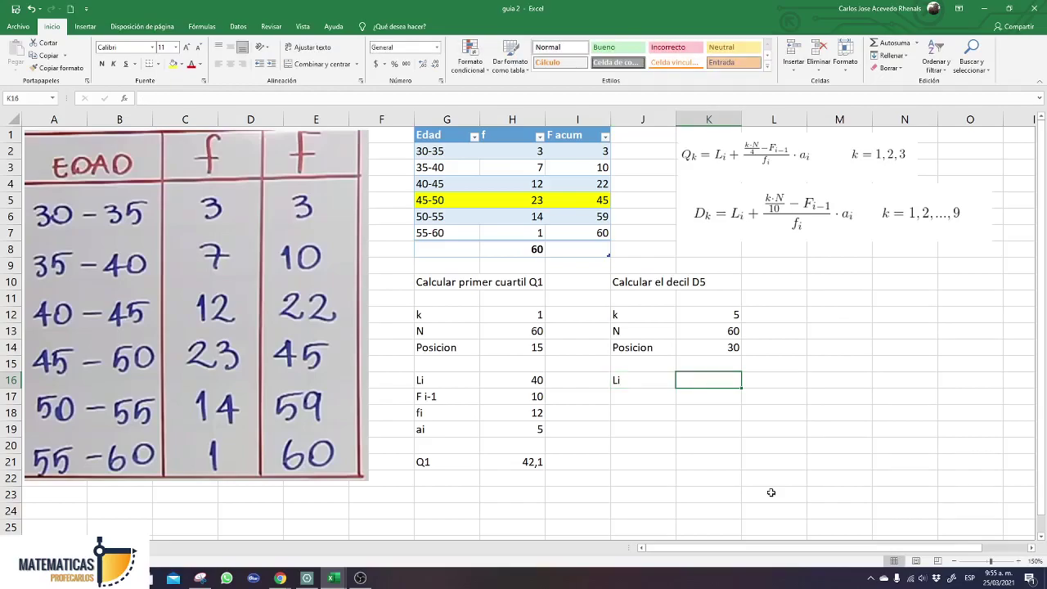
{"action": "type", "text": "45"}
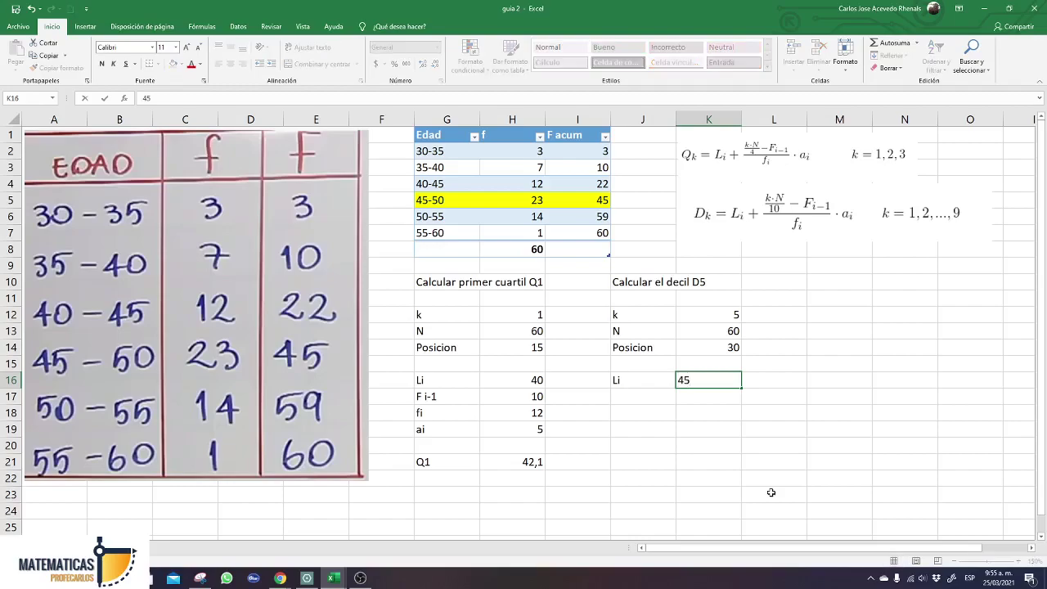
{"action": "key", "text": "Return"}
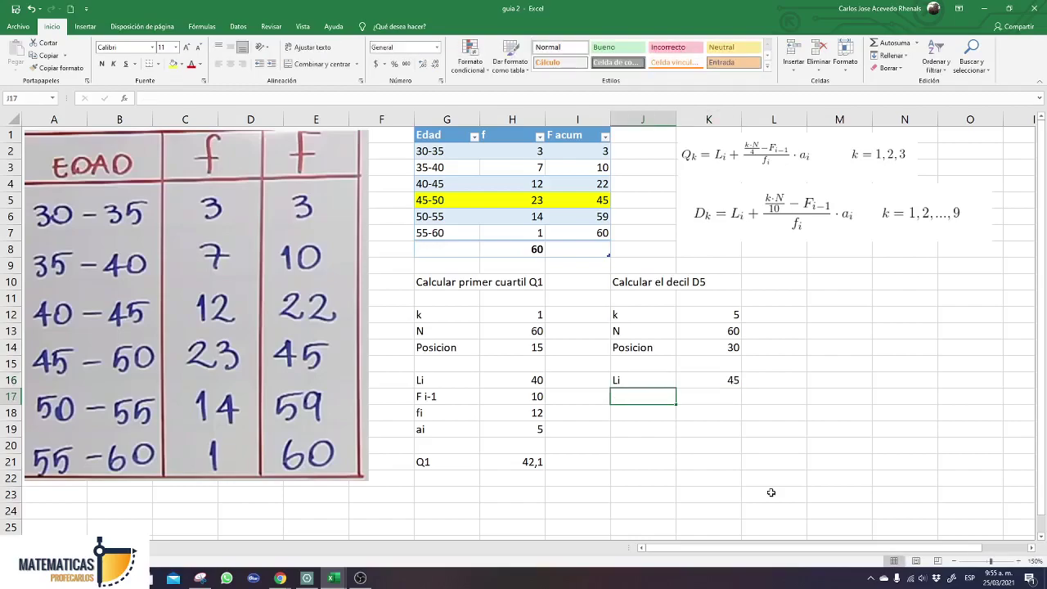
{"action": "type", "text": "F i-1"}
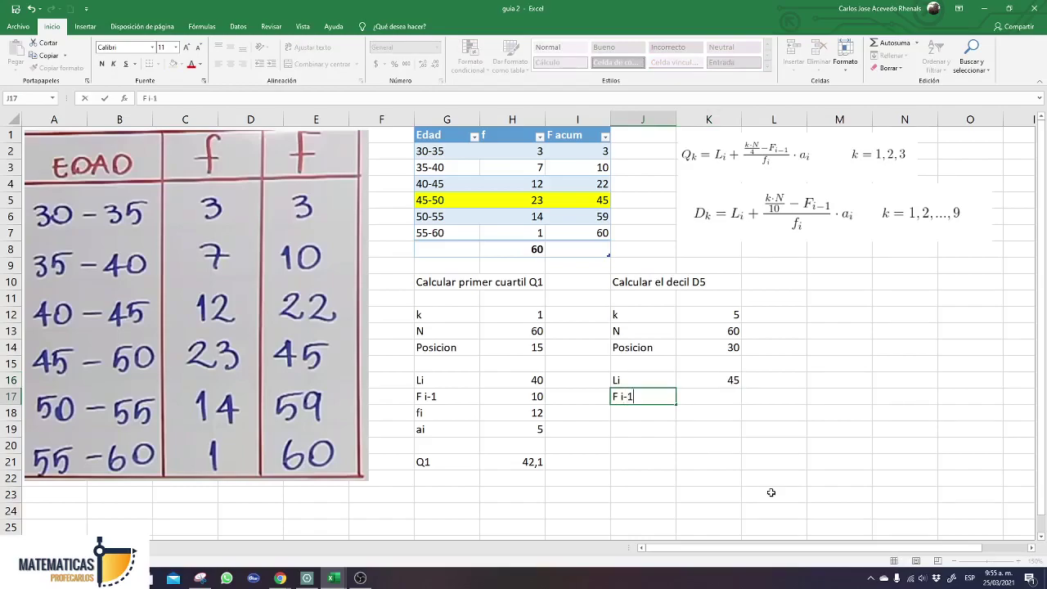
{"action": "key", "text": "Tab"}
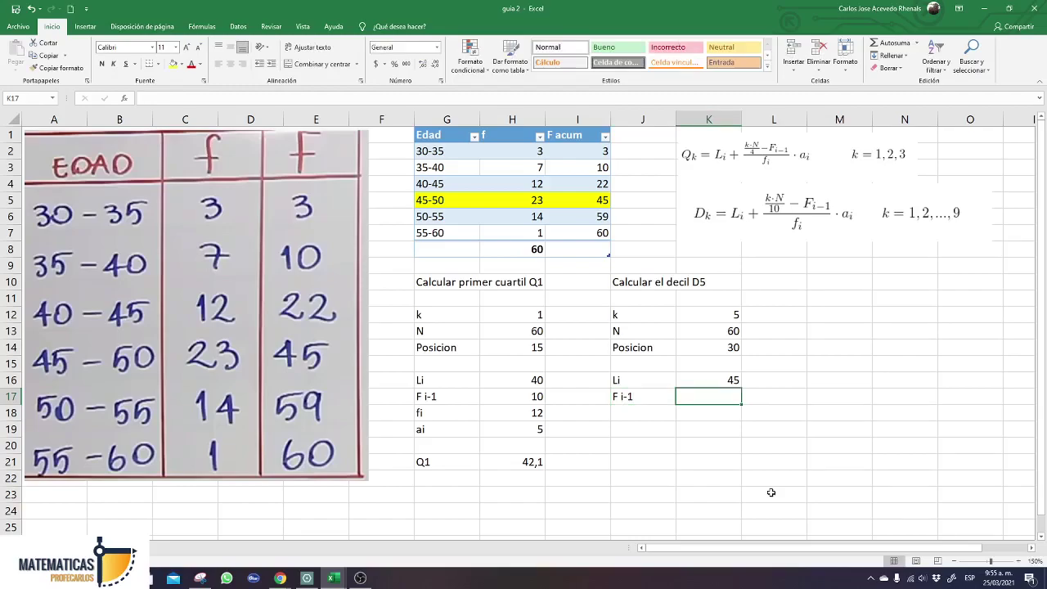
{"action": "type", "text": "22"}
{"action": "key", "text": "Return"}
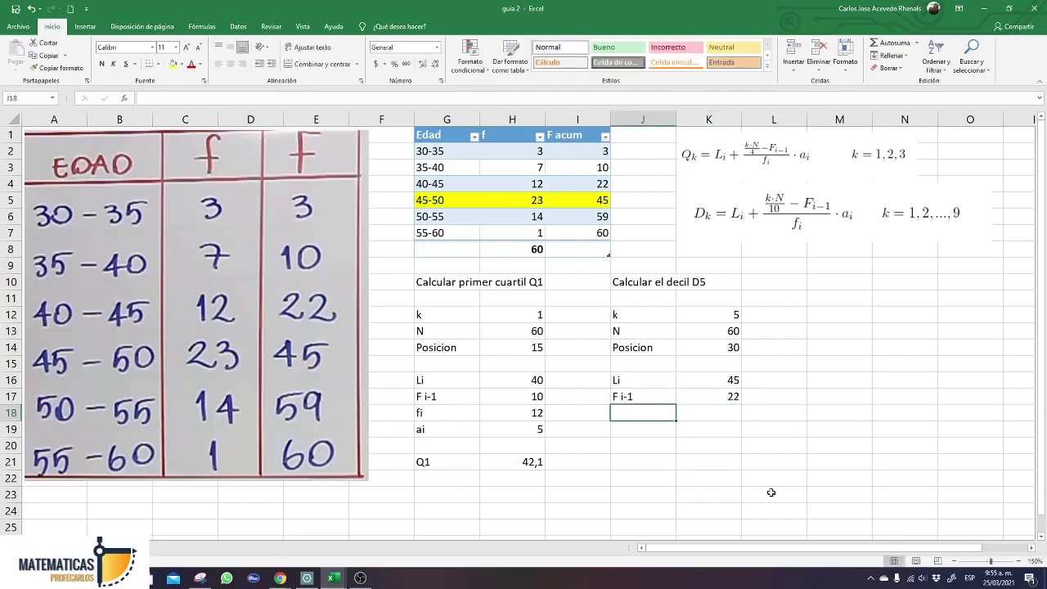
Enter the labels fi and ai in J18:J19 with the values 23 and 5 in K18:K19.
{"action": "type", "text": "f"}
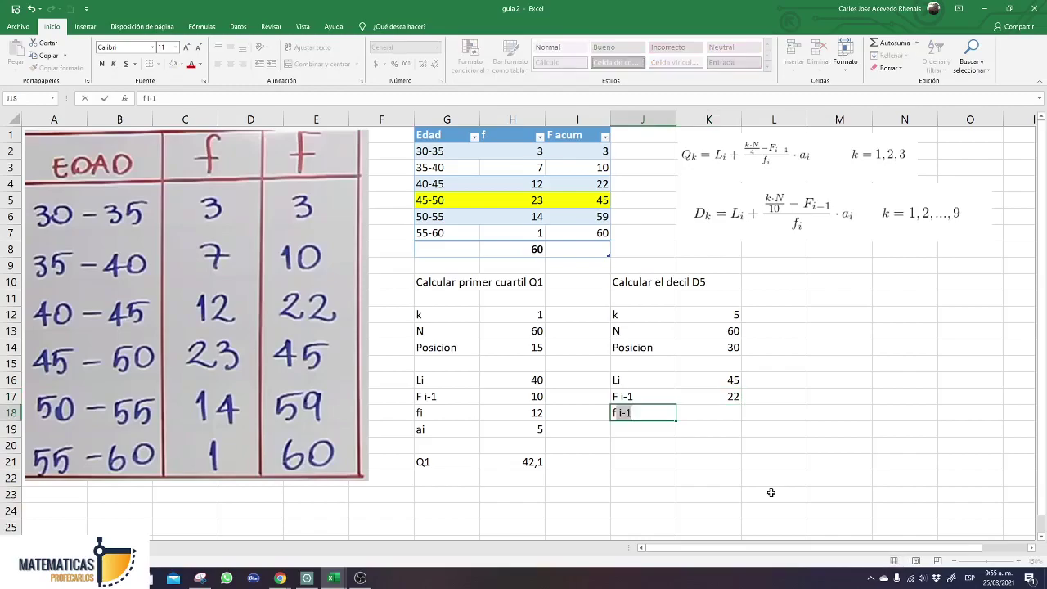
{"action": "type", "text": "i"}
{"action": "key", "text": "Tab"}
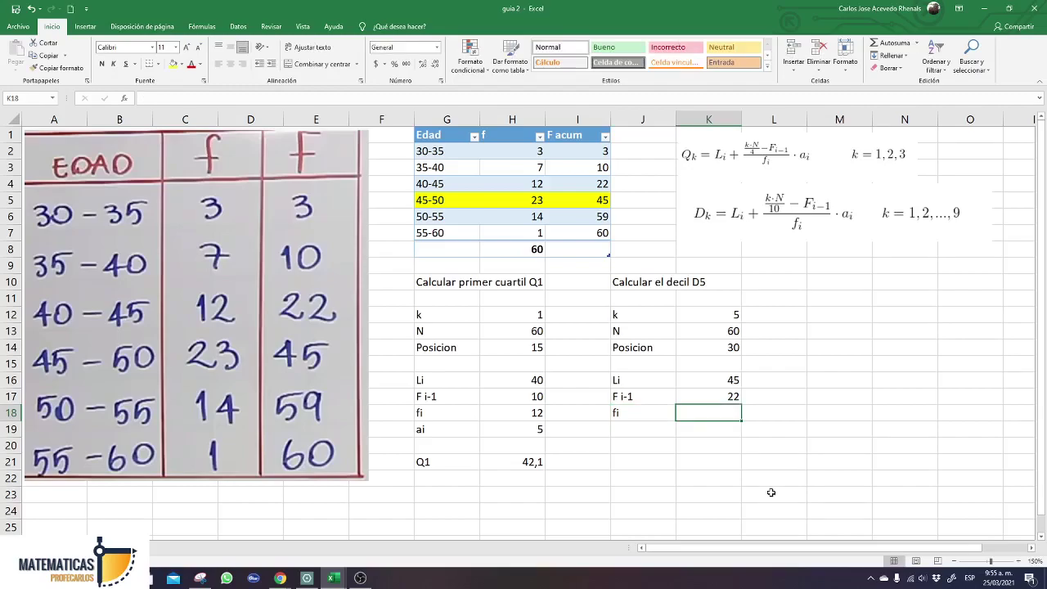
{"action": "type", "text": "23"}
{"action": "key", "text": "Return"}
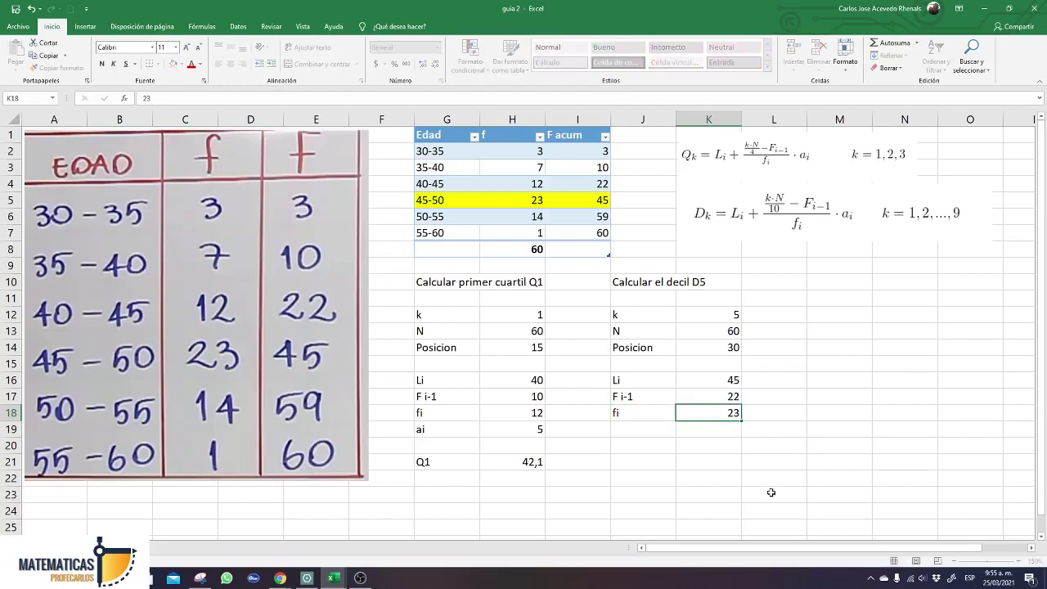
{"action": "type", "text": "a"}
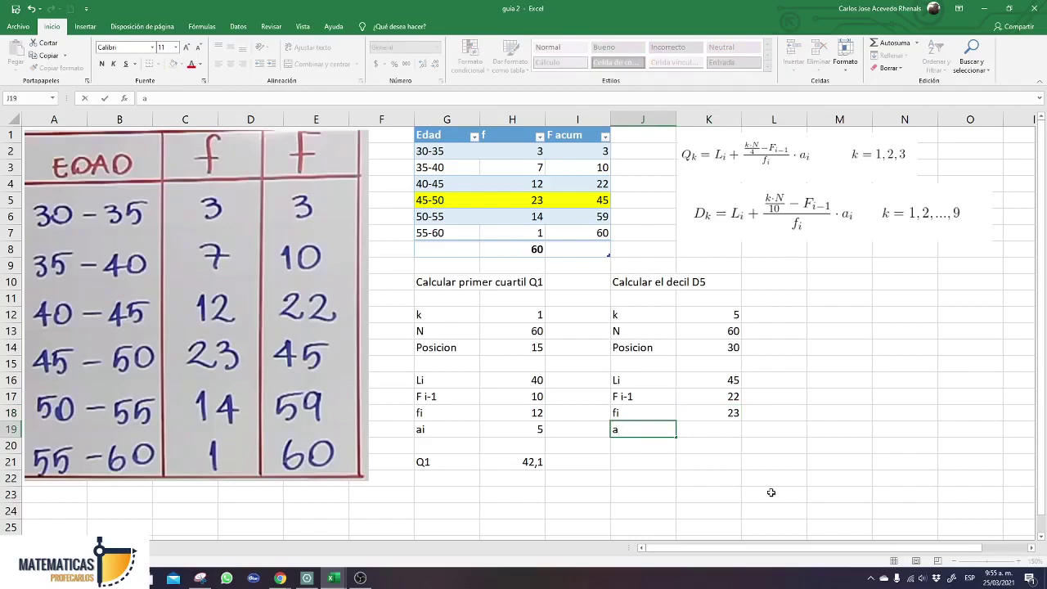
{"action": "type", "text": "i"}
{"action": "key", "text": "Tab"}
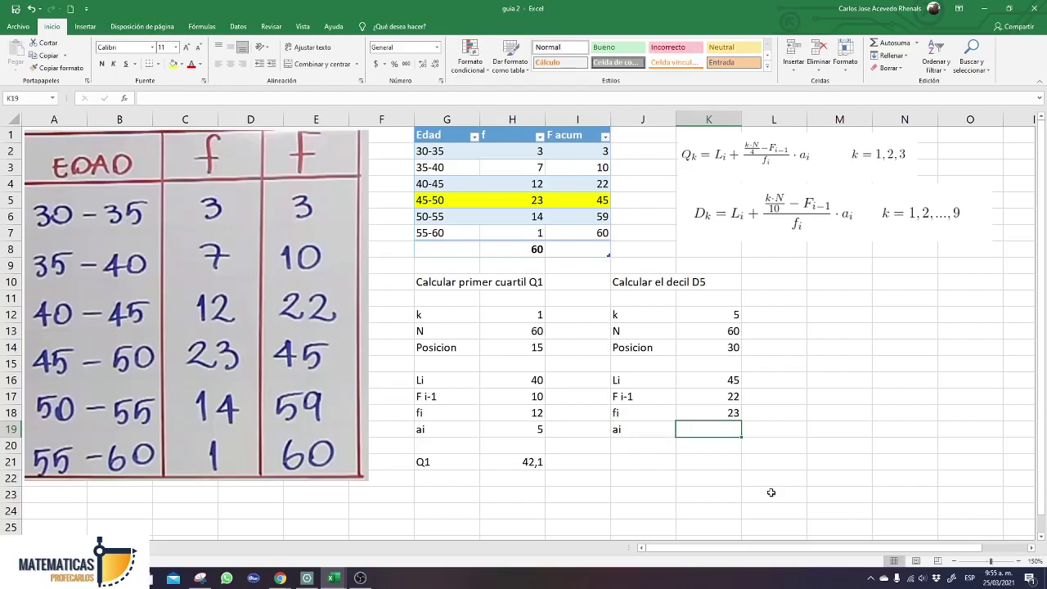
{"action": "type", "text": "5"}
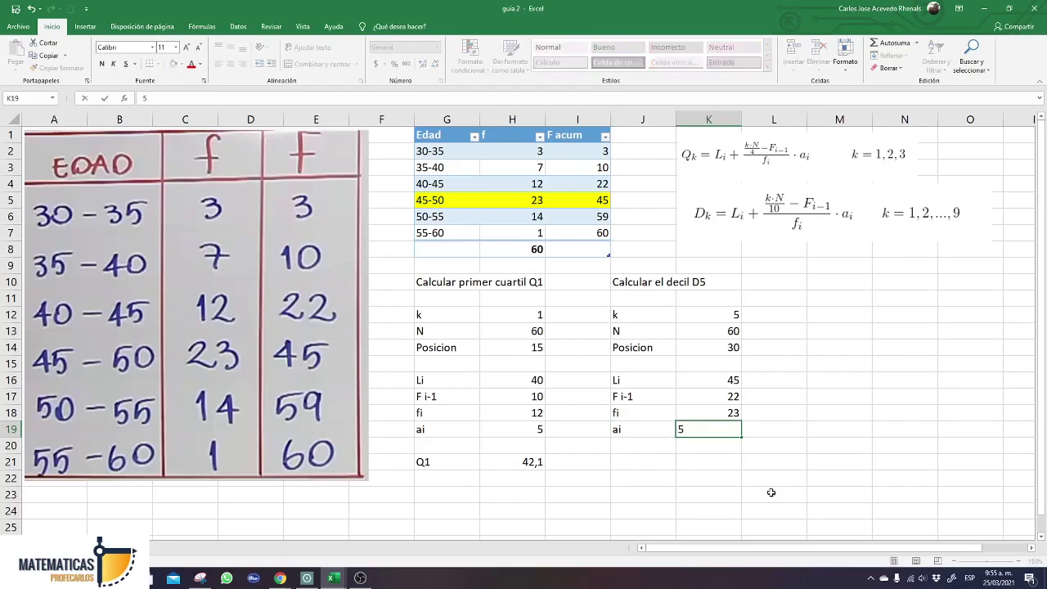
Label J21 "D5" and calculate the decile in K21 with the formula =K16+((K14-K17)/K18)*K19.
{"action": "key", "text": "Down"}
{"action": "key", "text": "Down"}
{"action": "key", "text": "Left"}
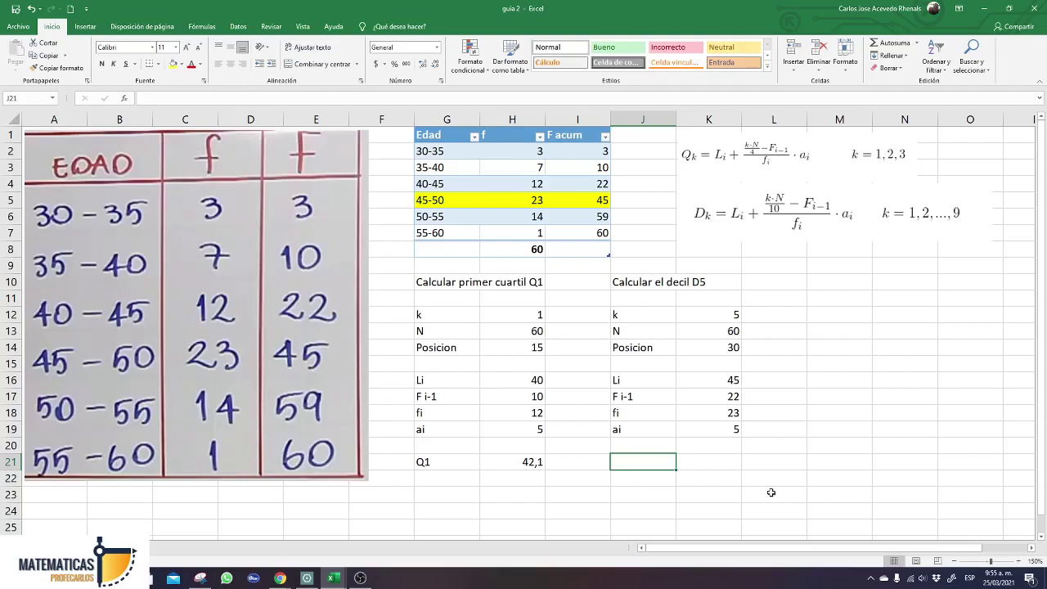
{"action": "type", "text": "D"}
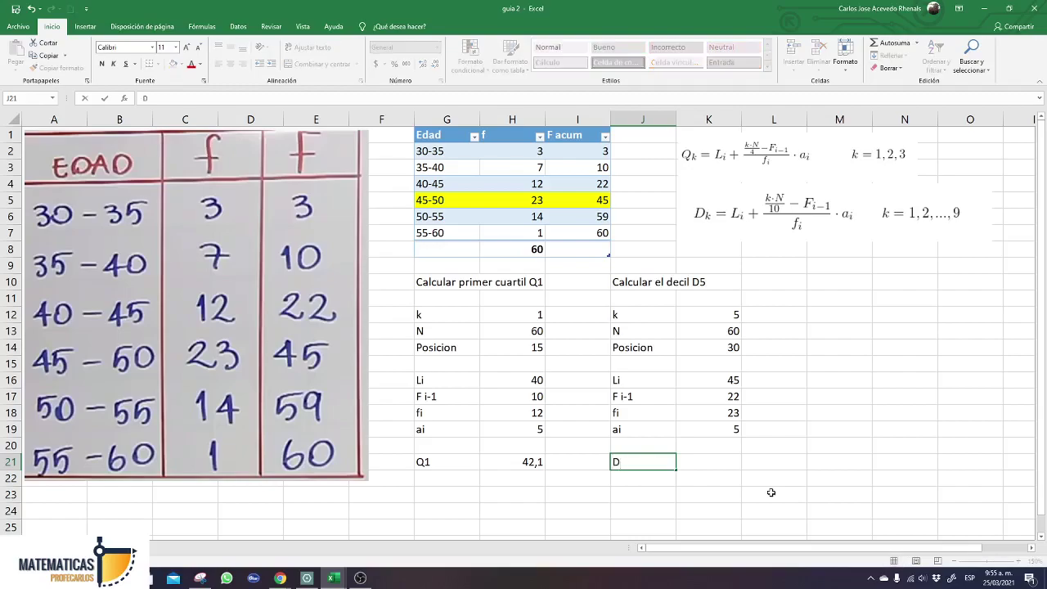
{"action": "type", "text": "5"}
{"action": "key", "text": "Right"}
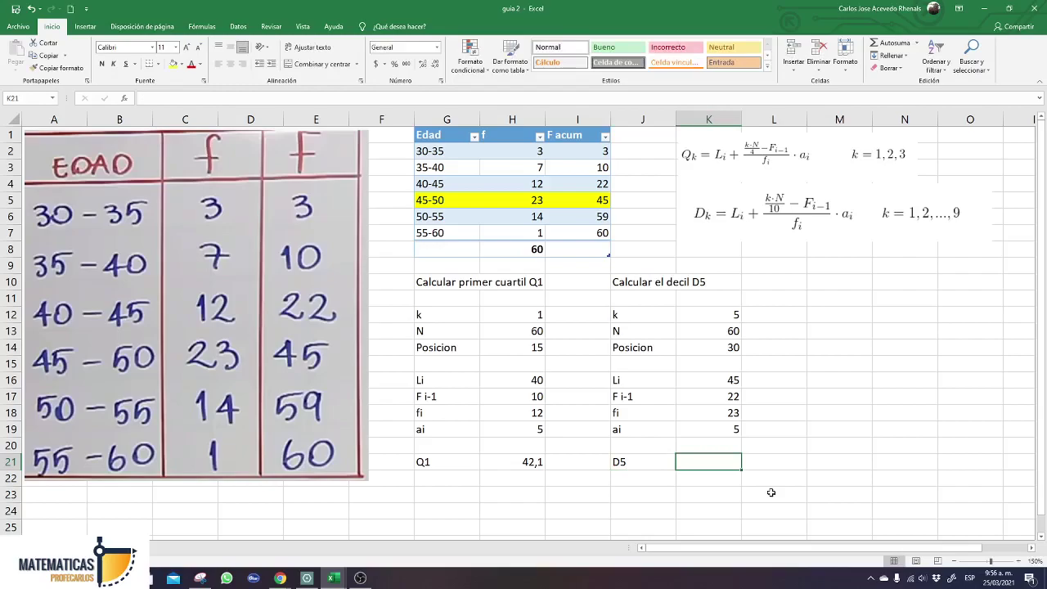
{"action": "type", "text": "="}
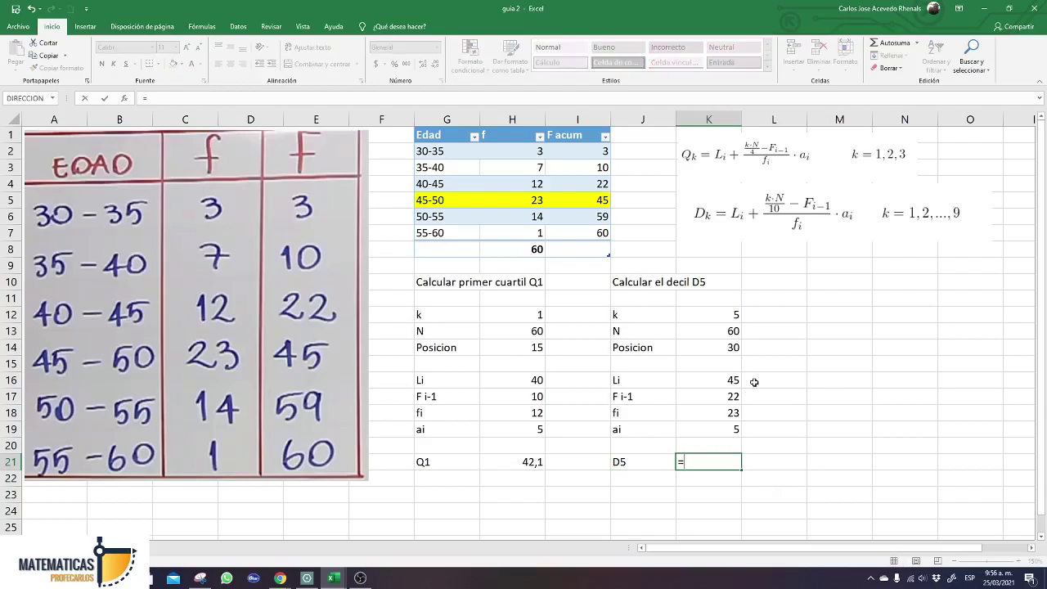
{"action": "left_click", "coordinate": [722, 380]}
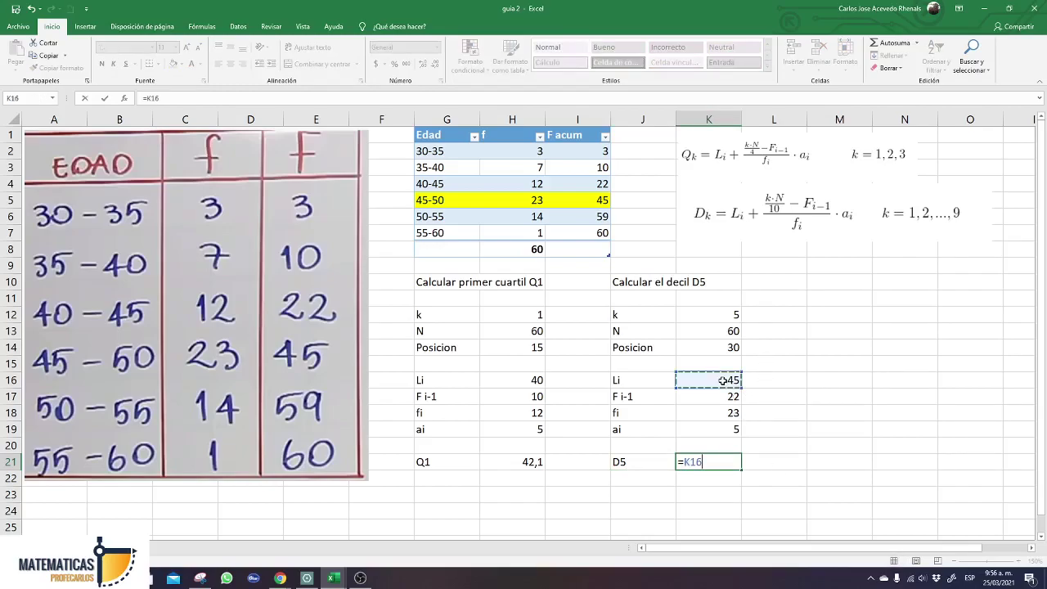
{"action": "type", "text": "+(("}
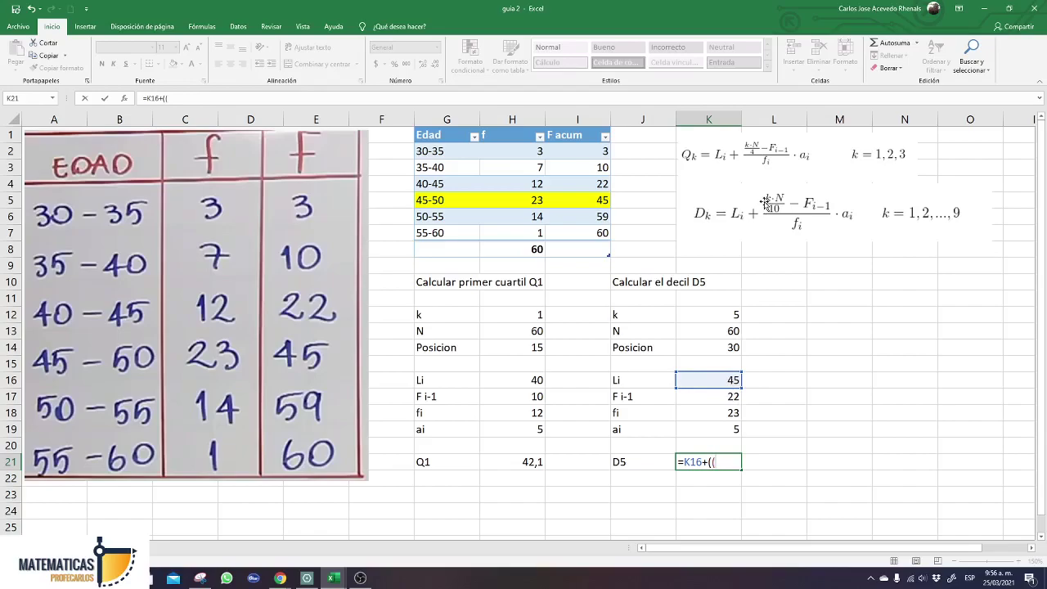
{"action": "left_click", "coordinate": [721, 346]}
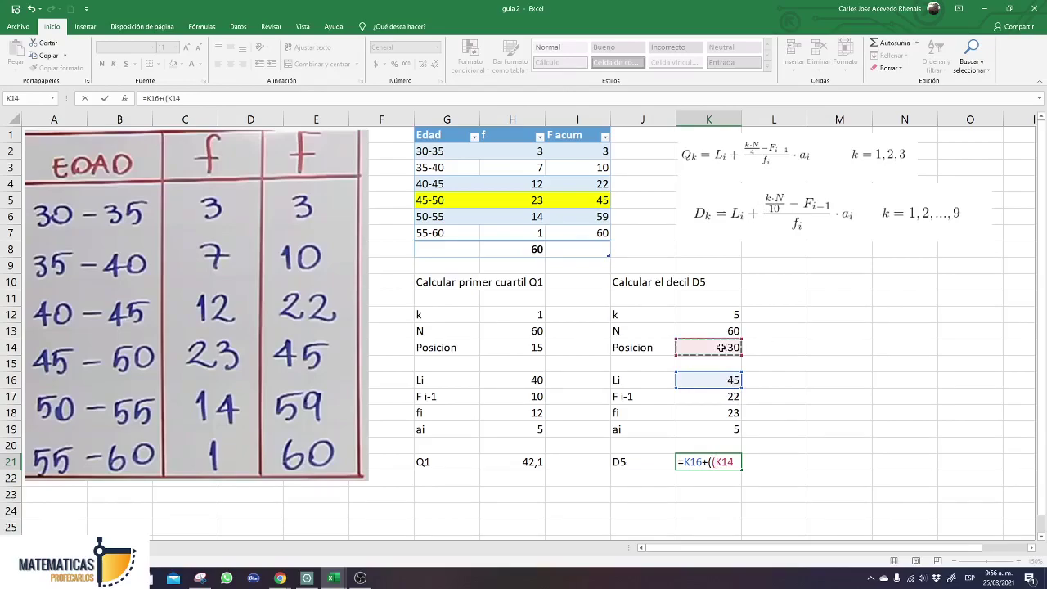
{"action": "type", "text": "-"}
{"action": "left_click", "coordinate": [723, 396]}
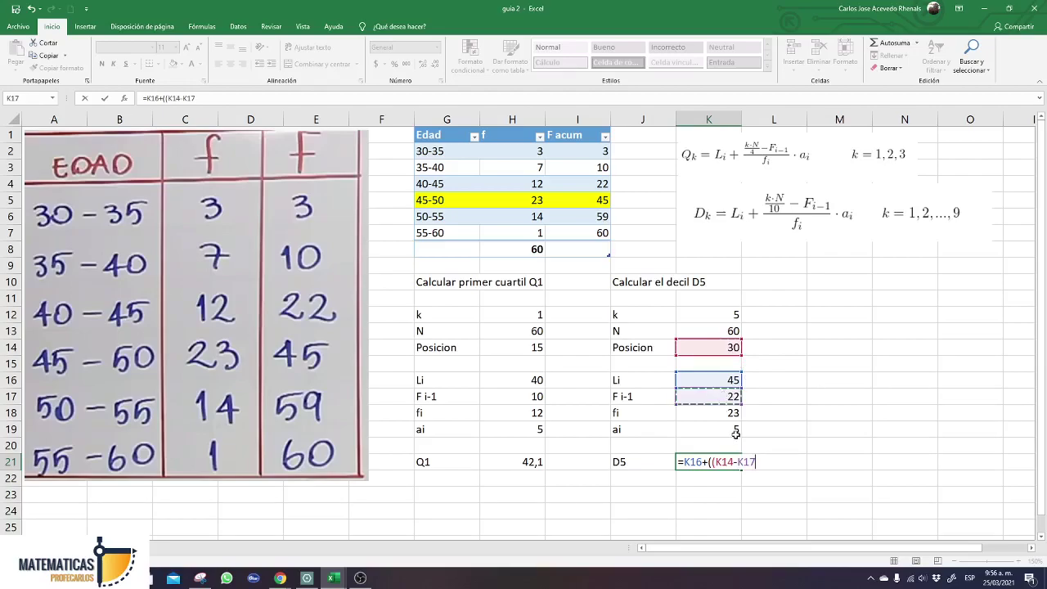
{"action": "type", "text": ")/"}
{"action": "left_click", "coordinate": [698, 414]}
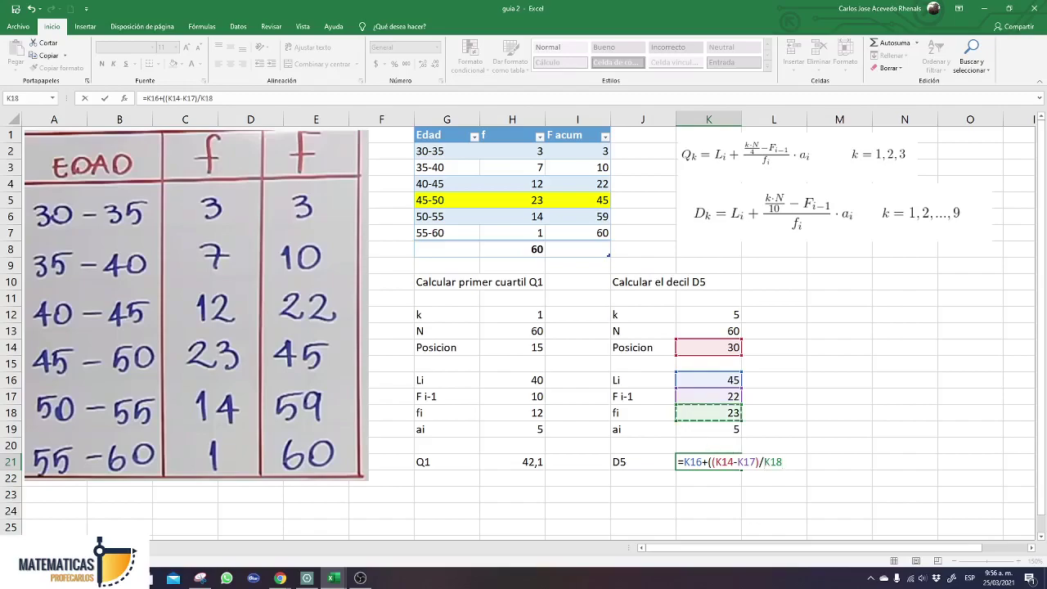
{"action": "type", "text": ")*"}
{"action": "left_click", "coordinate": [717, 430]}
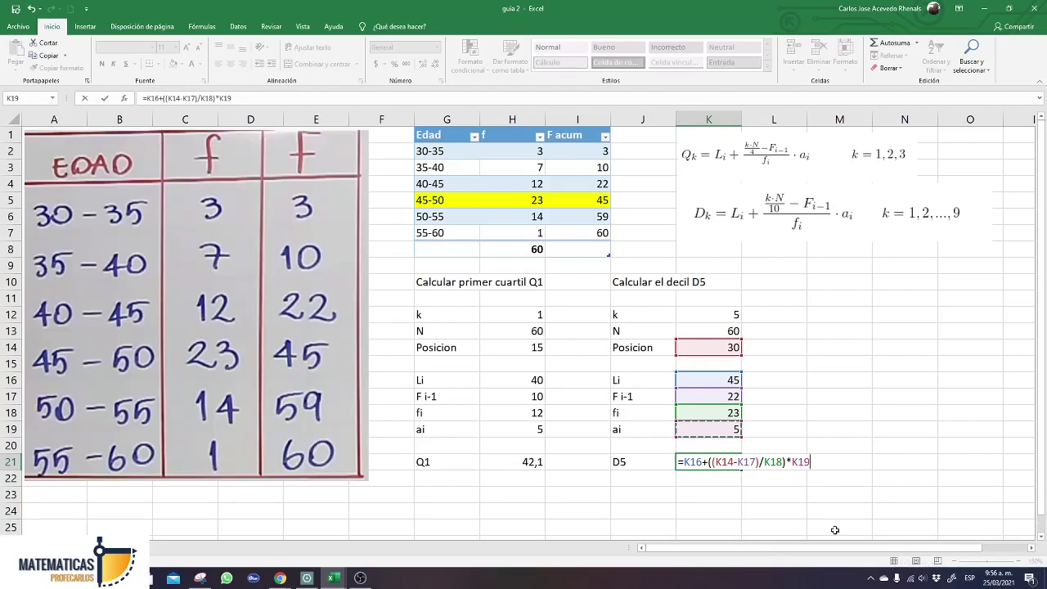
{"action": "key", "text": "ctrl+Return"}
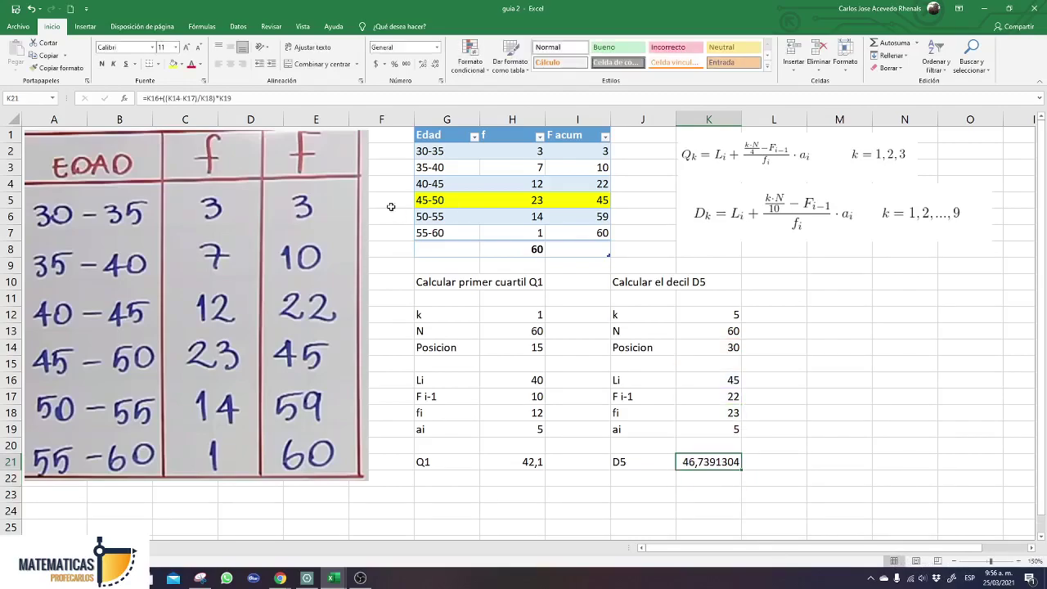
Copy the number format of the Q1 result in H21 onto the D5 result in K21.
{"action": "left_click", "coordinate": [508, 459]}
{"action": "left_click", "coordinate": [55, 68]}
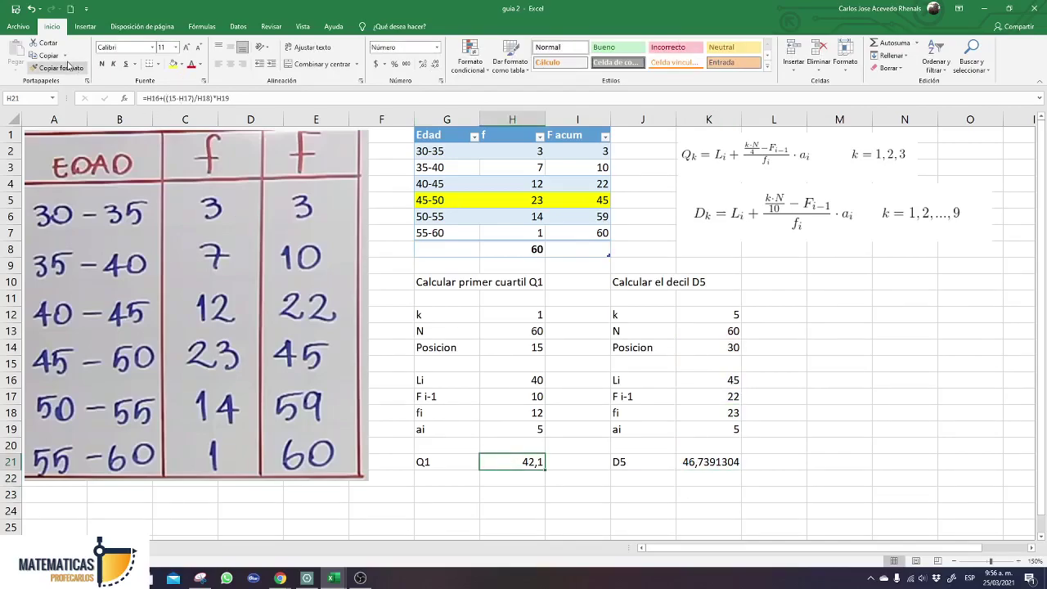
{"action": "left_click", "coordinate": [715, 468]}
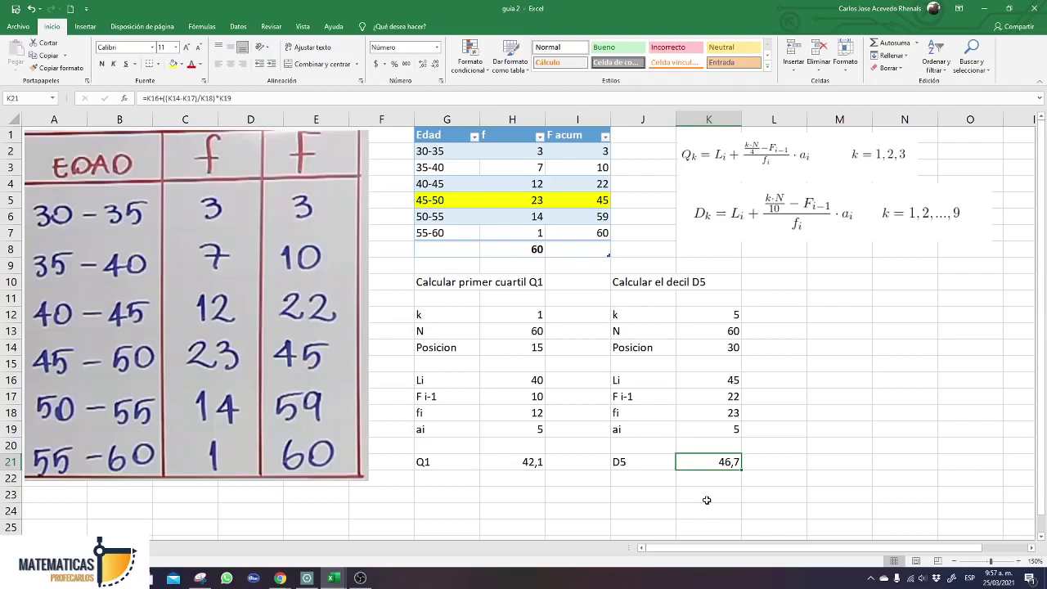
Enter the heading "Calcular el percentil 50" in M10.
{"action": "left_click", "coordinate": [820, 283]}
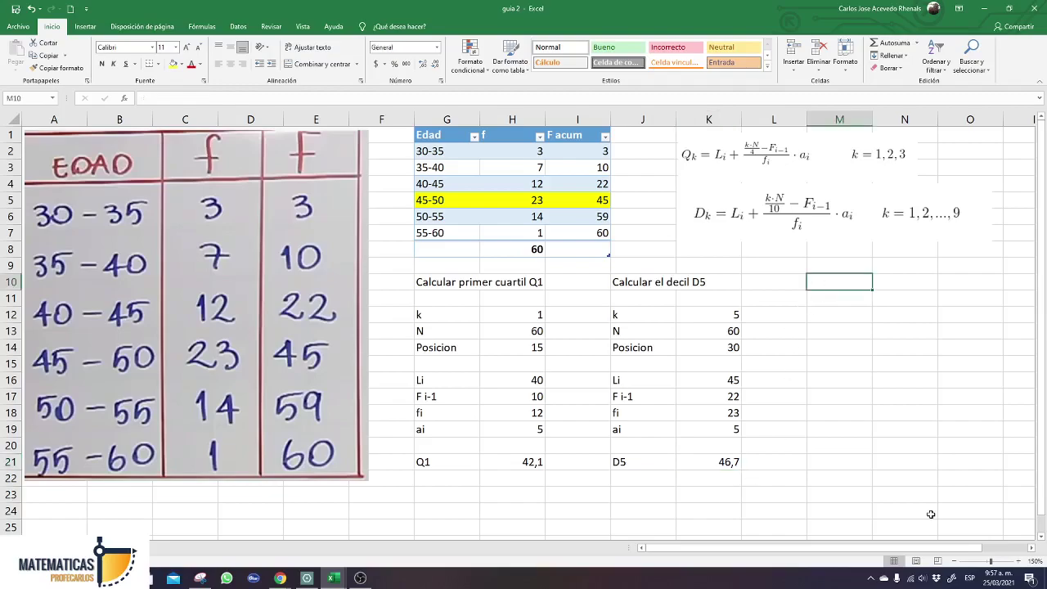
{"action": "type", "text": "C"}
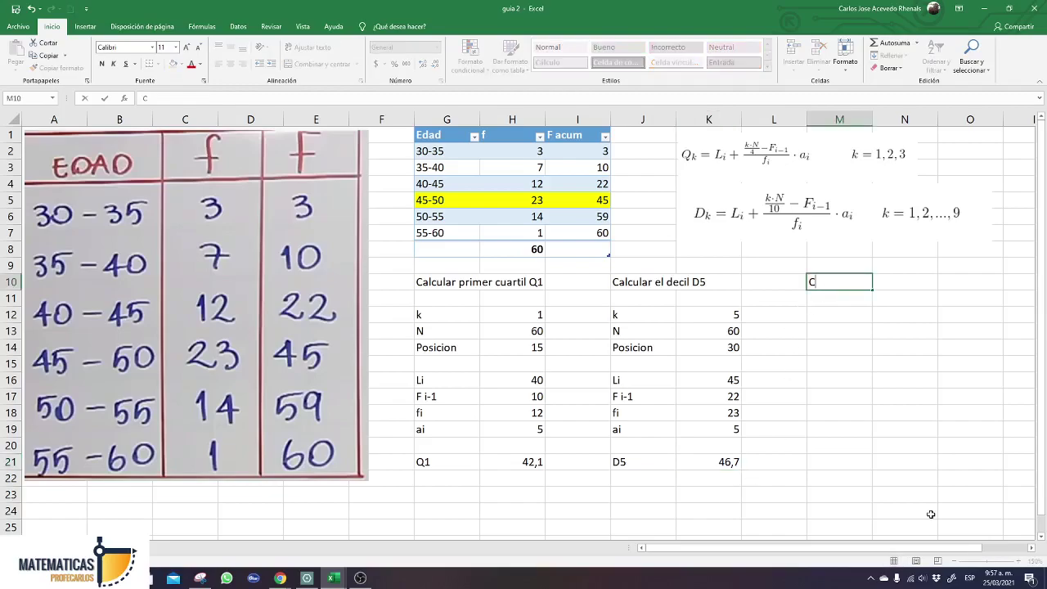
{"action": "type", "text": "alcular el percenti"}
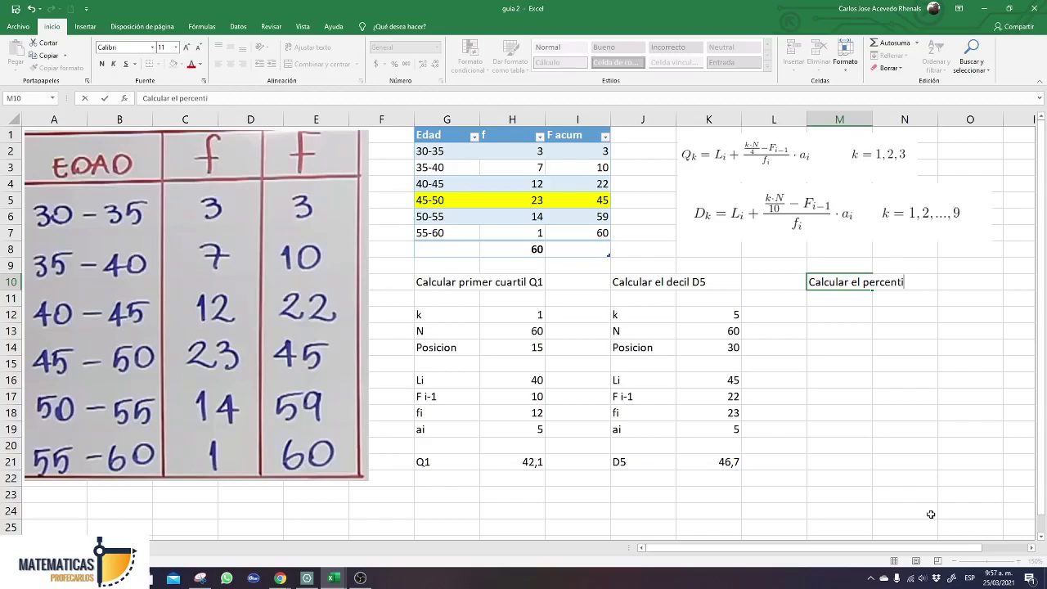
{"action": "type", "text": "l 50"}
{"action": "key", "text": "Return"}
{"action": "key", "text": "Return"}
{"action": "key", "text": "Return"}
{"action": "key", "text": "Up"}
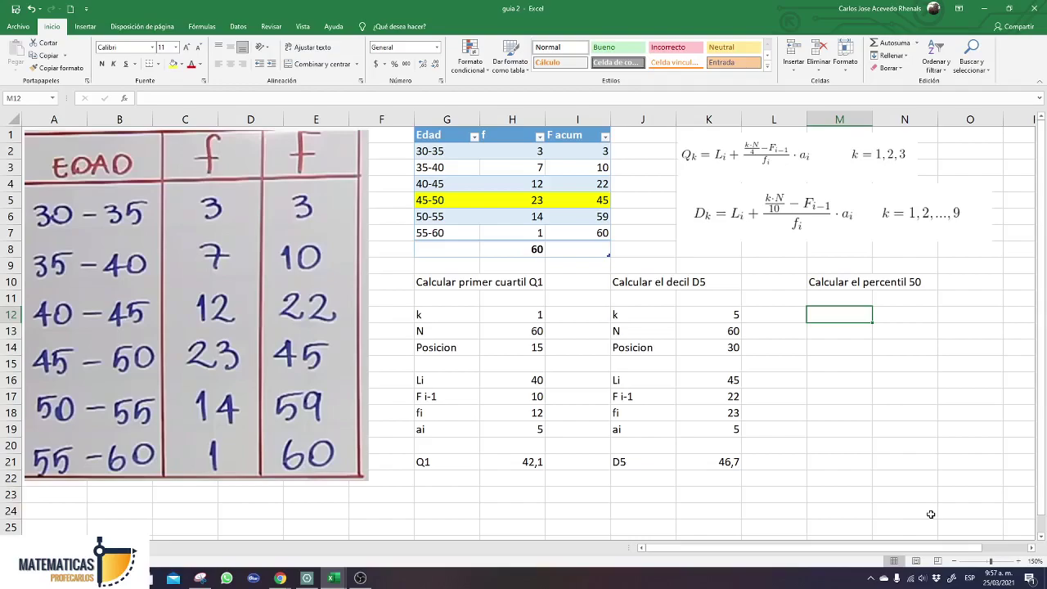
Switch to Drawboard PDF to review how P50 relates to Q2, D5 and the median in Figura 6.9, and return to the guia 2 workbook.
{"action": "left_click", "coordinate": [306, 578]}
{"action": "scroll", "coordinate": [592, 375], "scroll_direction": "down", "scroll_amount": 10}
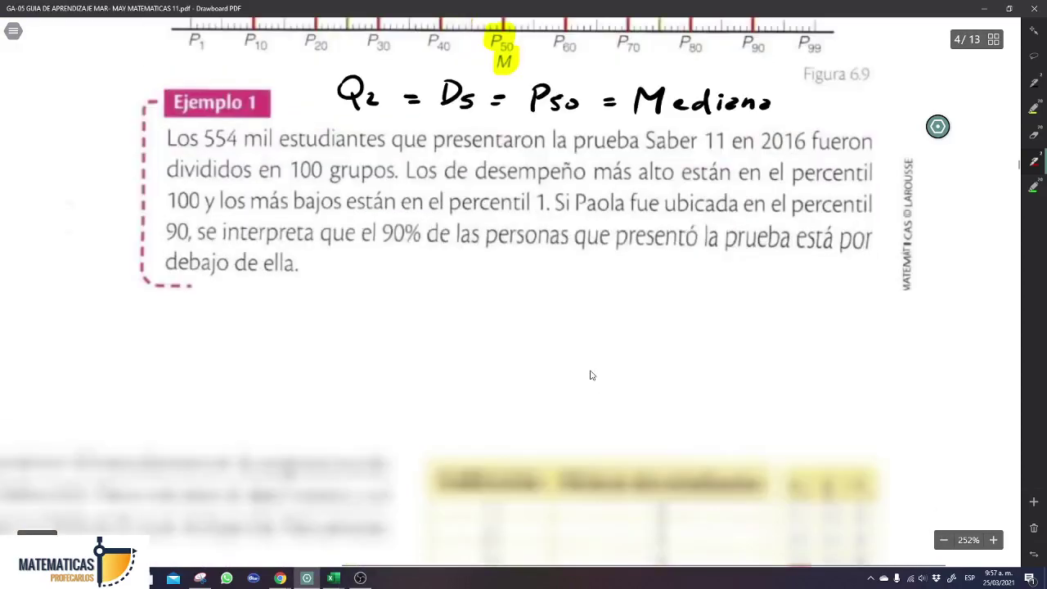
{"action": "scroll", "coordinate": [524, 282], "scroll_direction": "up", "scroll_amount": 3}
{"action": "scroll", "coordinate": [360, 305], "scroll_direction": "up", "scroll_amount": 2}
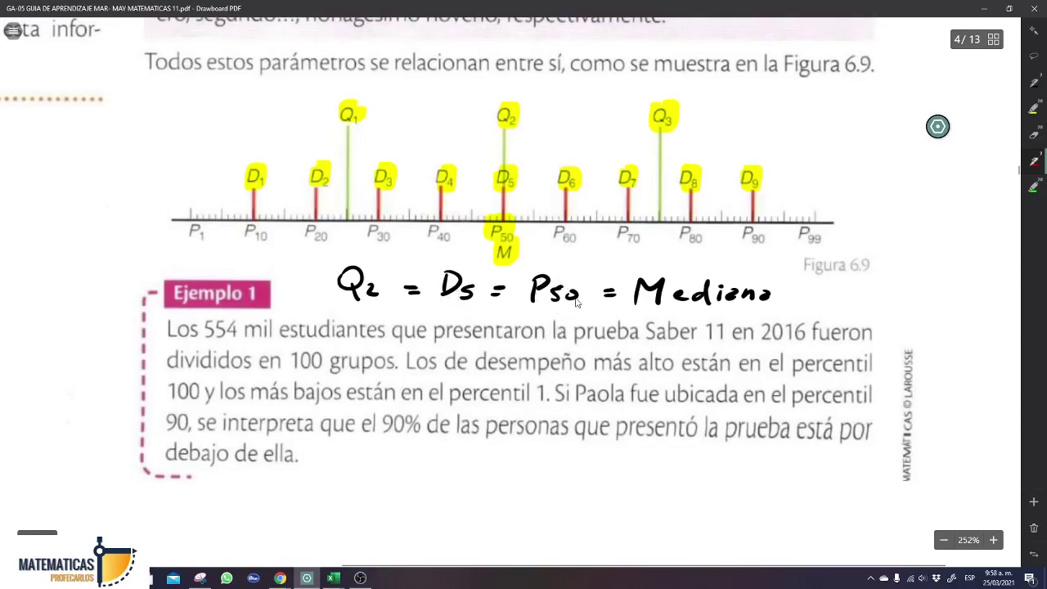
{"action": "left_click", "coordinate": [338, 578]}
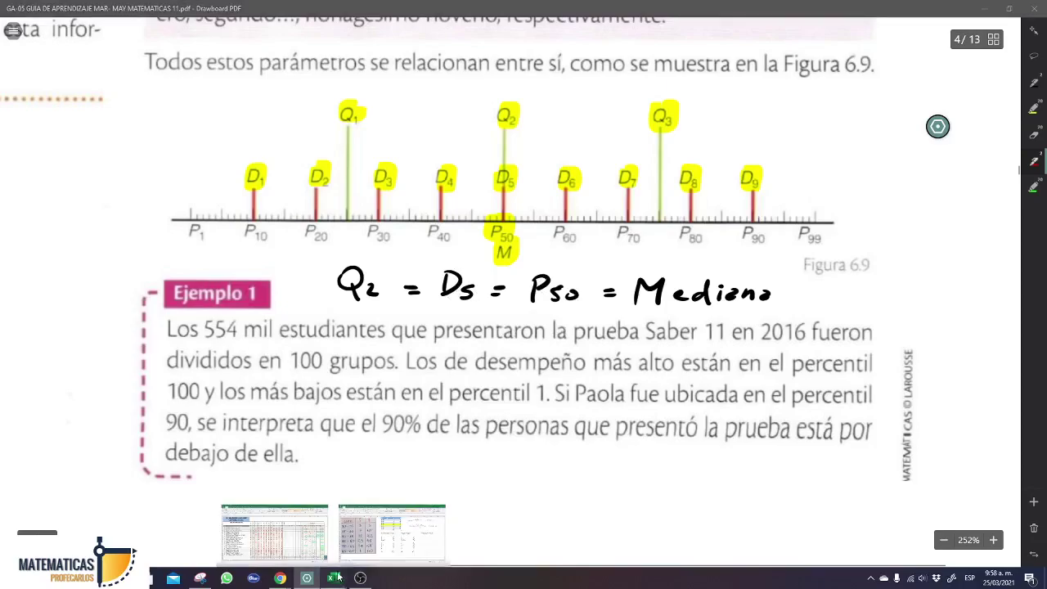
{"action": "left_click", "coordinate": [392, 532]}
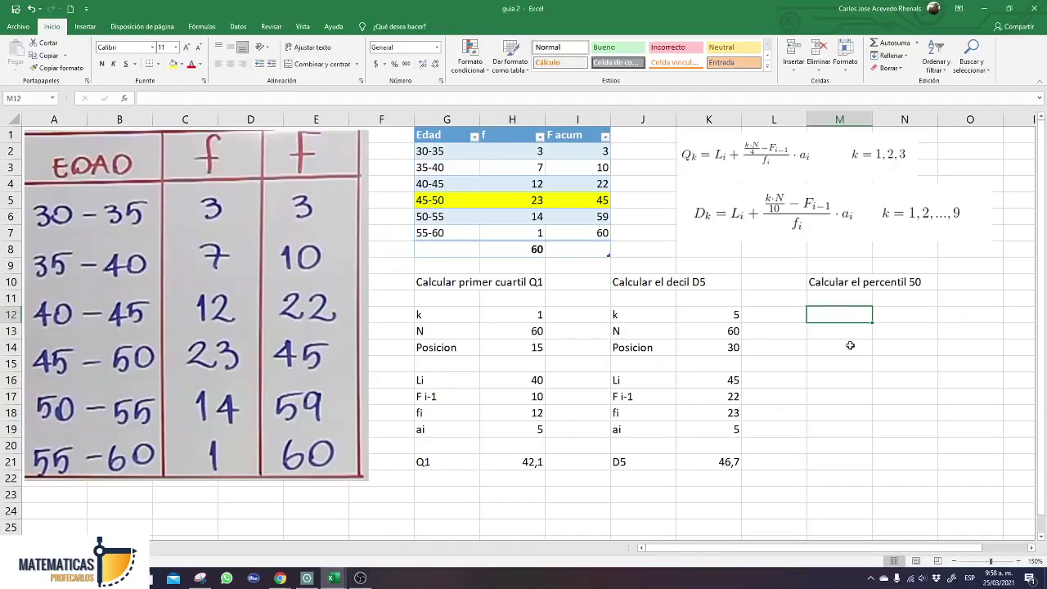
Shrink the quartile and decile formula images and move the decile formula up, close below the quartile one.
{"action": "left_click", "coordinate": [738, 167]}
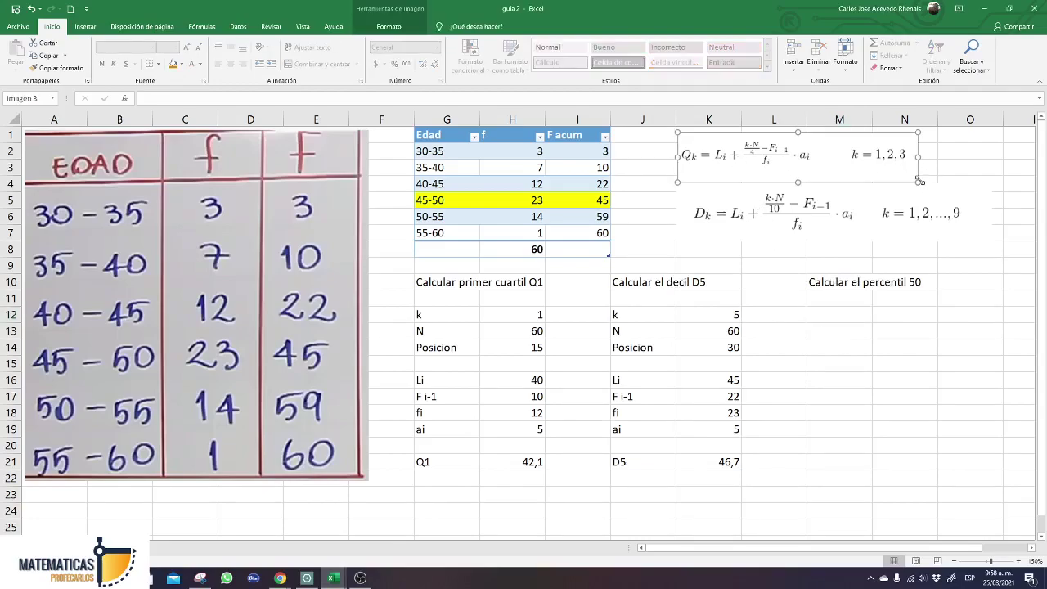
{"action": "left_click_drag", "start_coordinate": [922, 177], "coordinate": [869, 148]}
{"action": "left_click", "coordinate": [932, 225]}
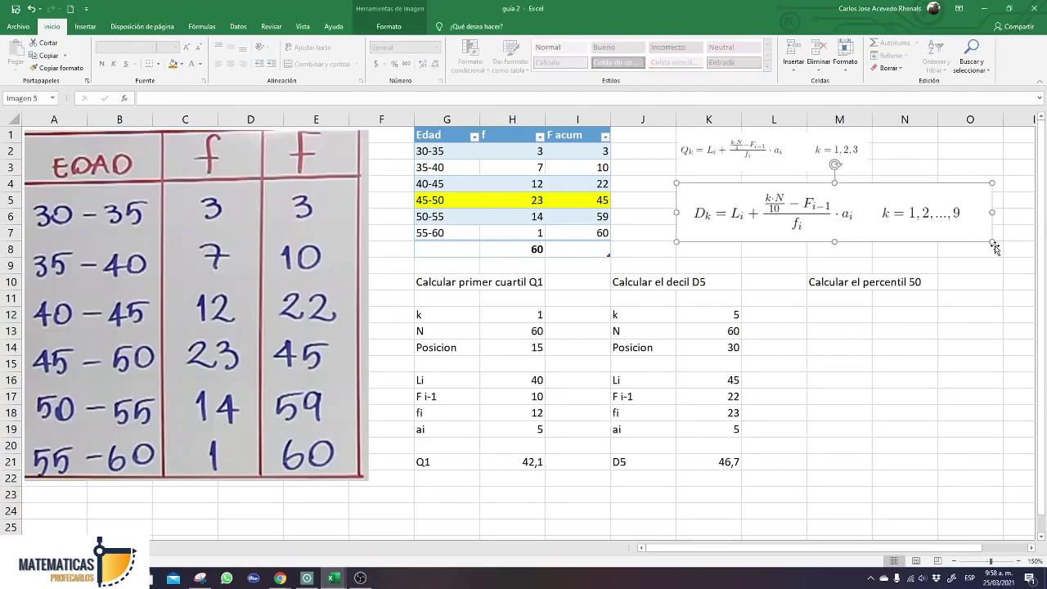
{"action": "left_click_drag", "start_coordinate": [993, 243], "coordinate": [893, 223]}
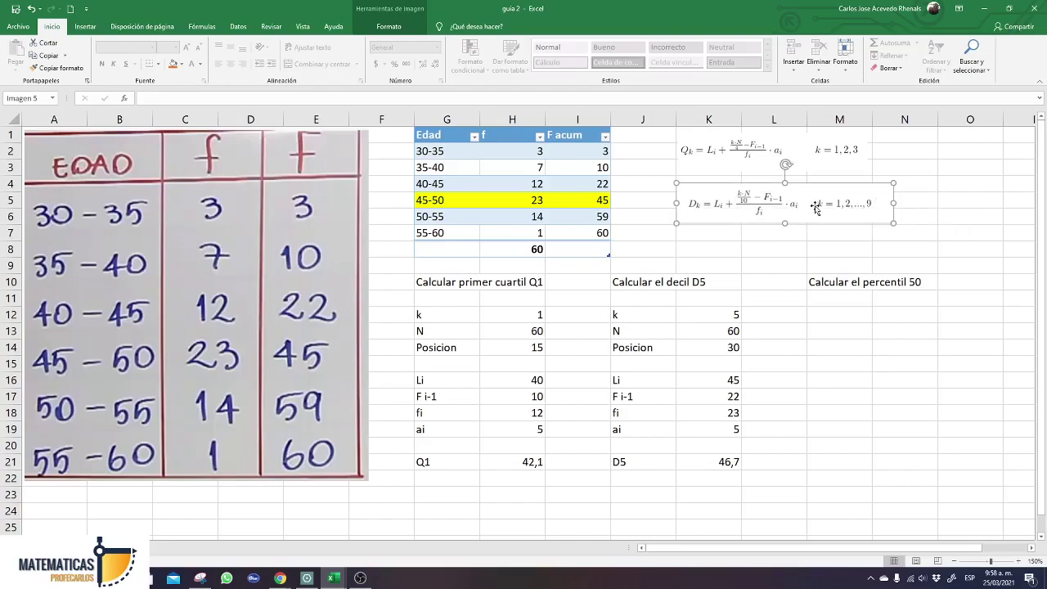
{"action": "left_click_drag", "start_coordinate": [815, 210], "coordinate": [800, 200]}
{"action": "left_click", "coordinate": [701, 231]}
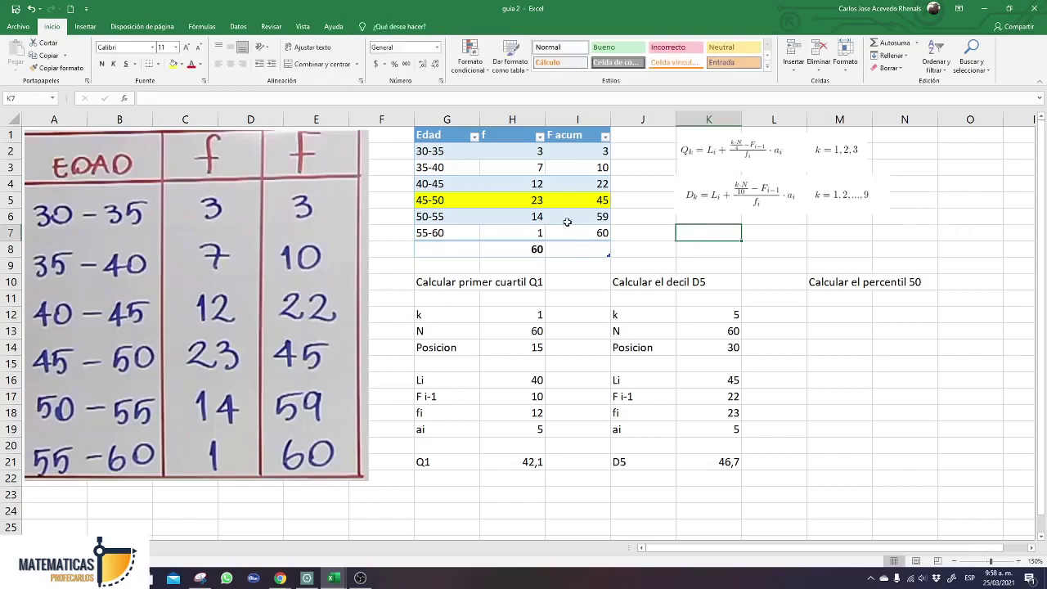
Insert the image "formula percentiles" from this device below the decile formula and reduce it to about 1,6 by 7,66 cm.
{"action": "left_click", "coordinate": [85, 26]}
{"action": "left_click", "coordinate": [135, 65]}
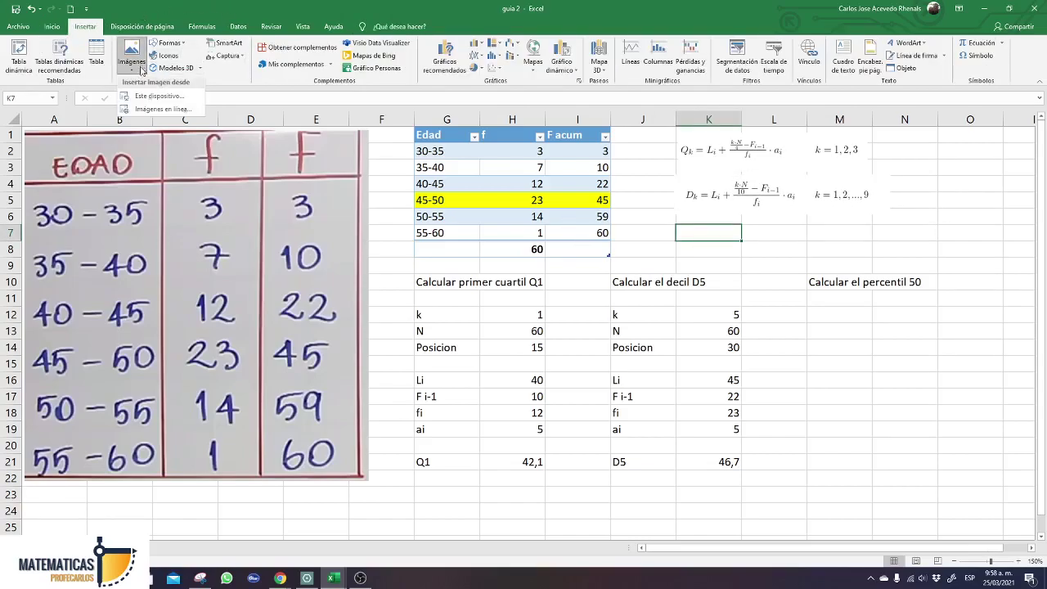
{"action": "left_click", "coordinate": [176, 96]}
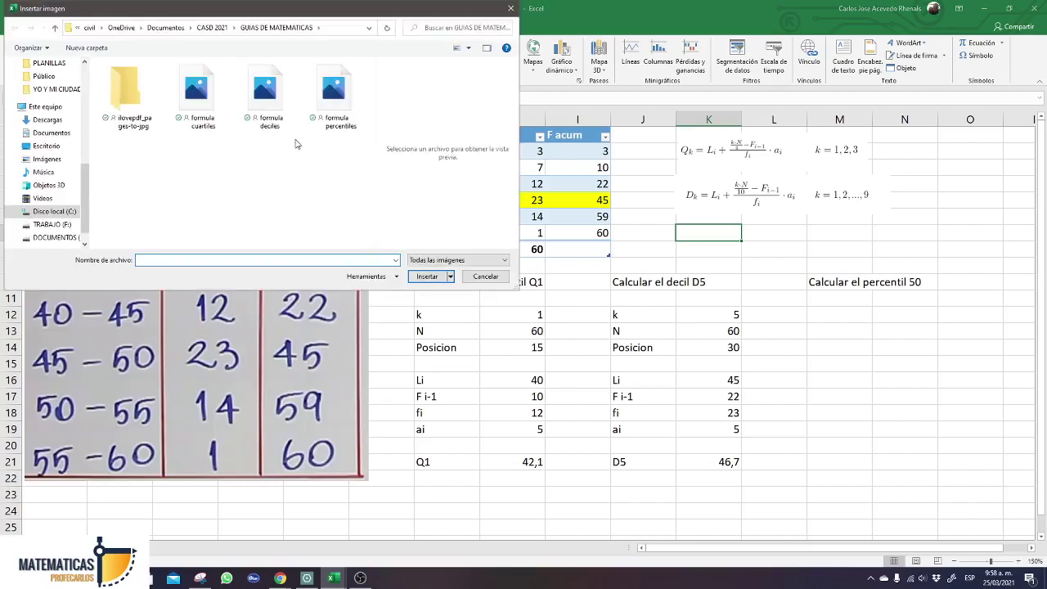
{"action": "left_click", "coordinate": [334, 91]}
{"action": "left_click", "coordinate": [427, 276]}
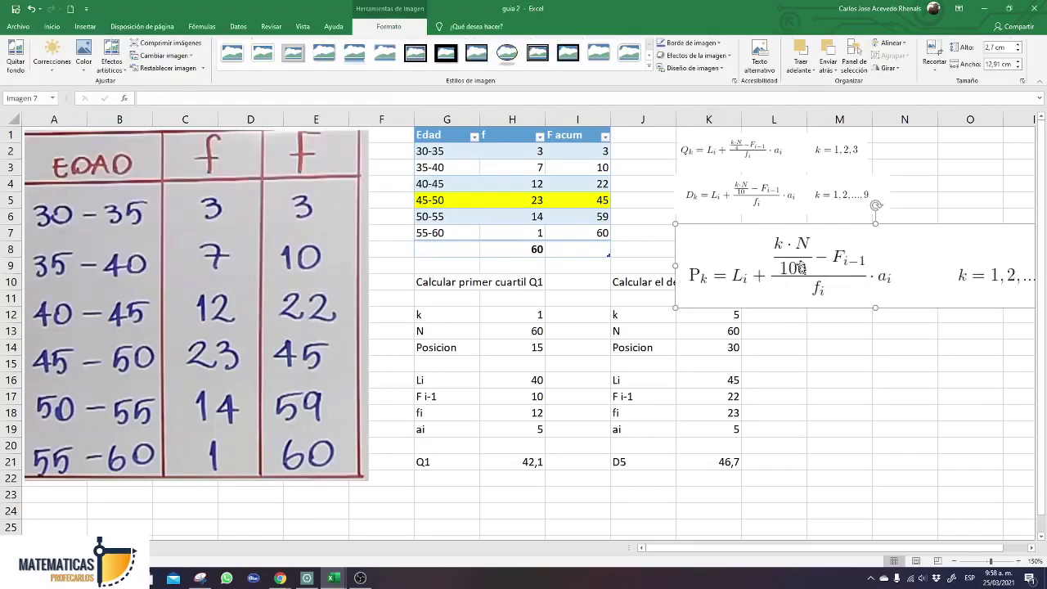
{"action": "left_click_drag", "start_coordinate": [676, 308], "coordinate": [757, 233]}
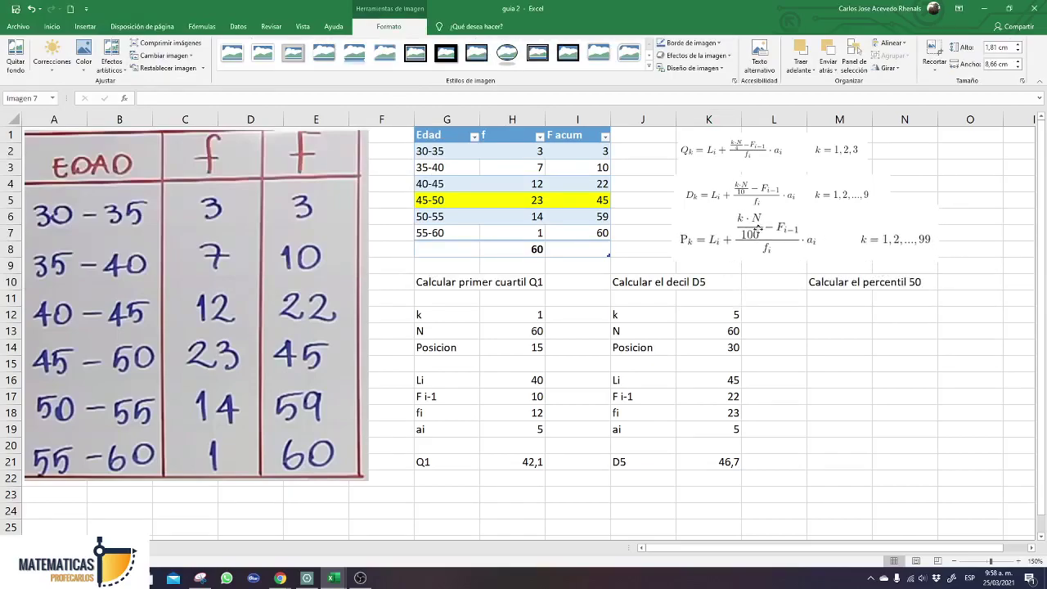
{"action": "left_click_drag", "start_coordinate": [936, 260], "coordinate": [912, 255]}
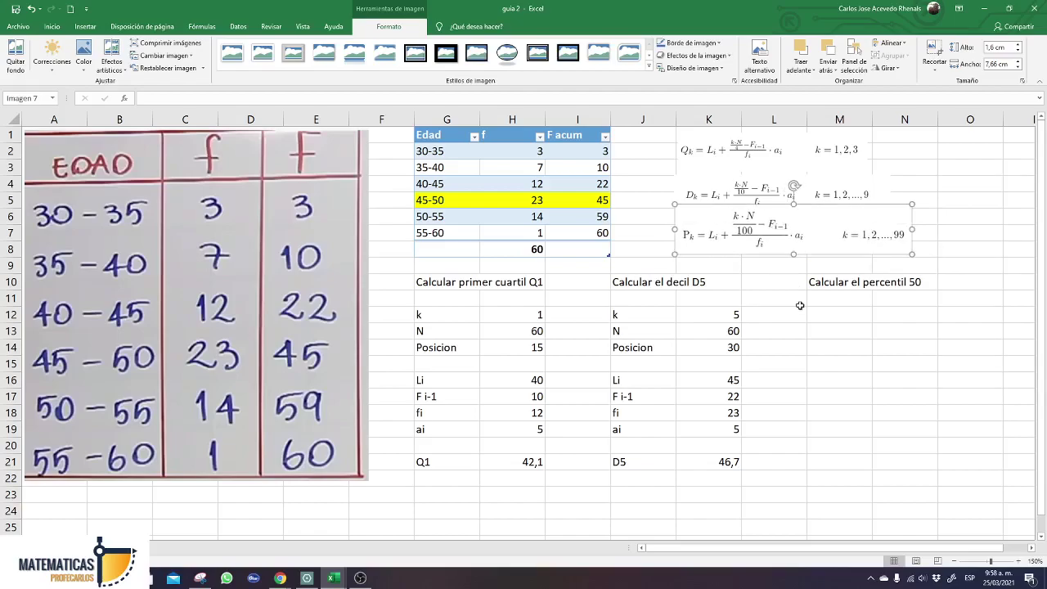
Clear the formatting of the 45-50 row in G5:I5 to remove its yellow highlight.
{"action": "left_click", "coordinate": [826, 315]}
{"action": "left_click_drag", "start_coordinate": [447, 197], "coordinate": [583, 203]}
{"action": "left_click", "coordinate": [181, 63]}
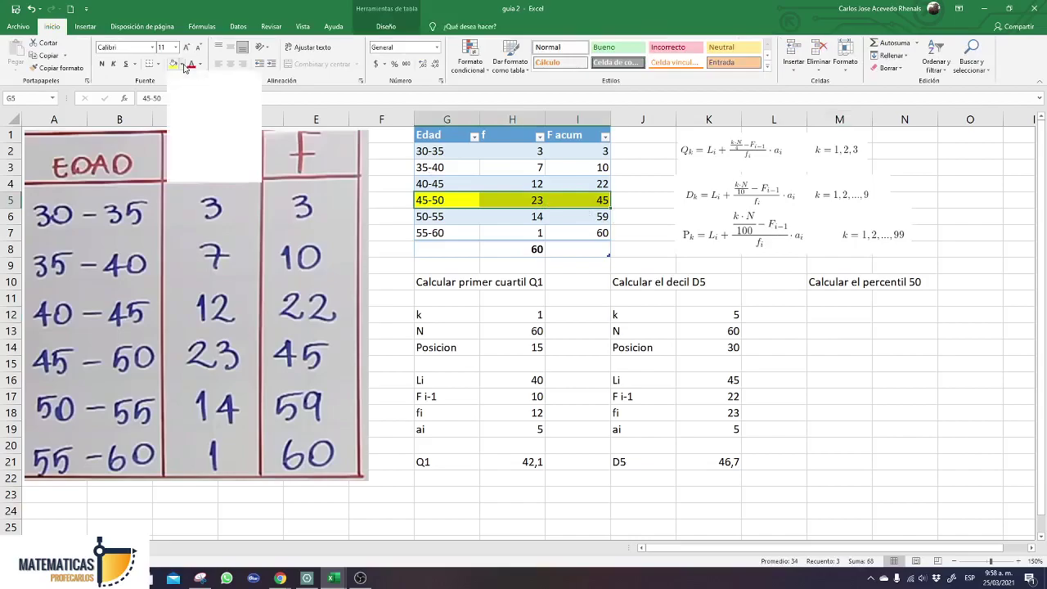
{"action": "left_click", "coordinate": [305, 6]}
{"action": "left_click", "coordinate": [887, 68]}
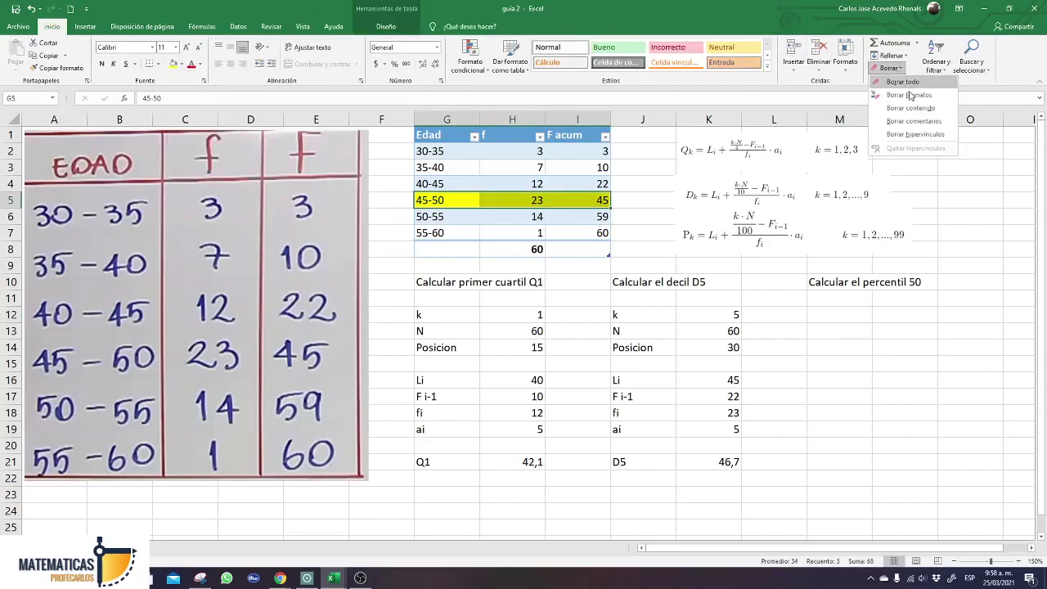
{"action": "left_click", "coordinate": [911, 95]}
Enter the labels k and N in M12:M13 with the values 50 and 60 in N12:N13.
{"action": "left_click", "coordinate": [825, 313]}
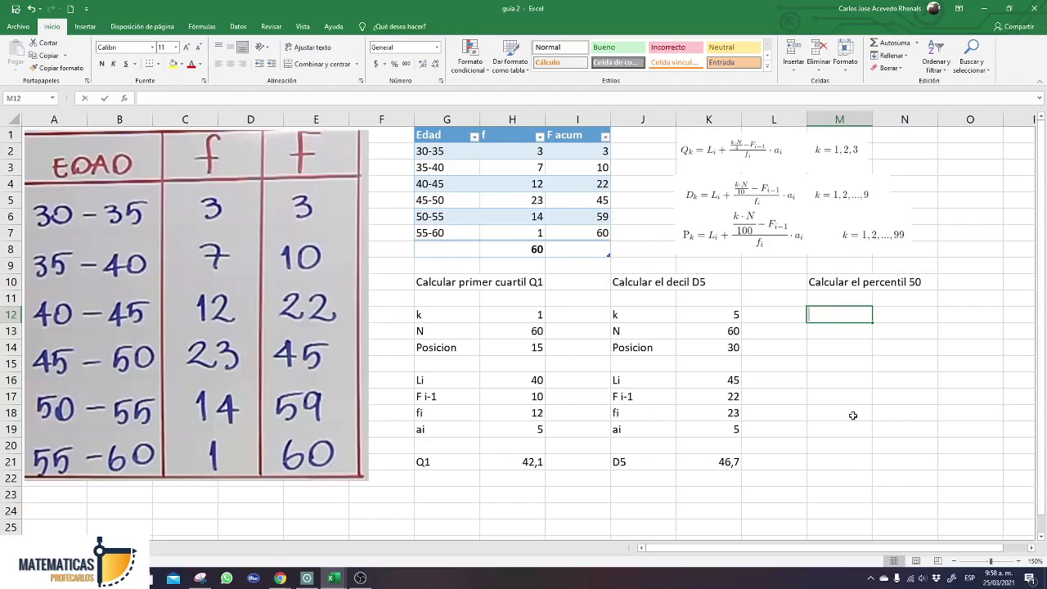
{"action": "type", "text": "k"}
{"action": "key", "text": "Tab"}
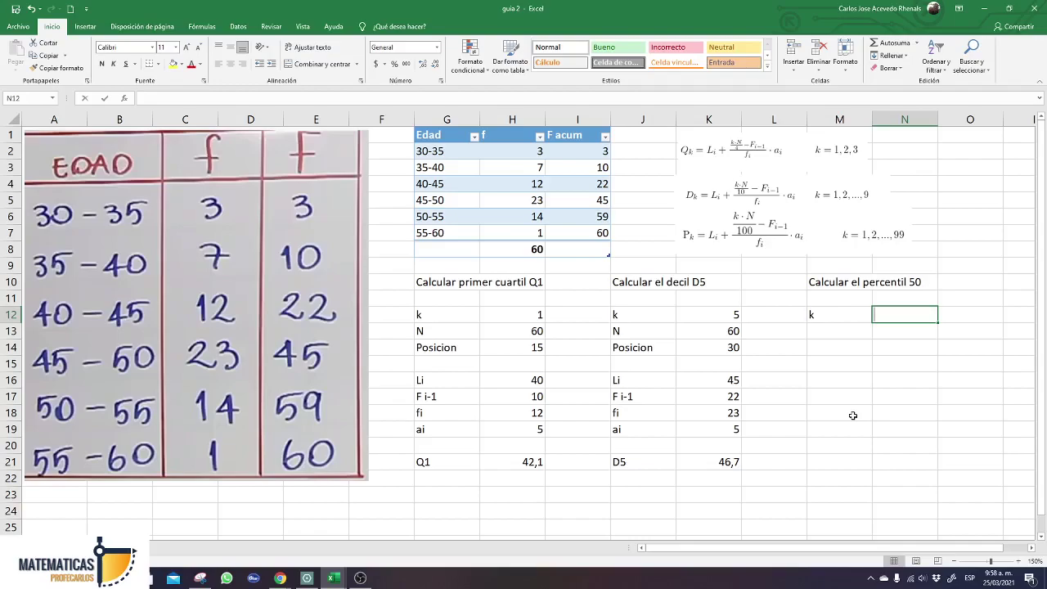
{"action": "type", "text": "50"}
{"action": "key", "text": "Return"}
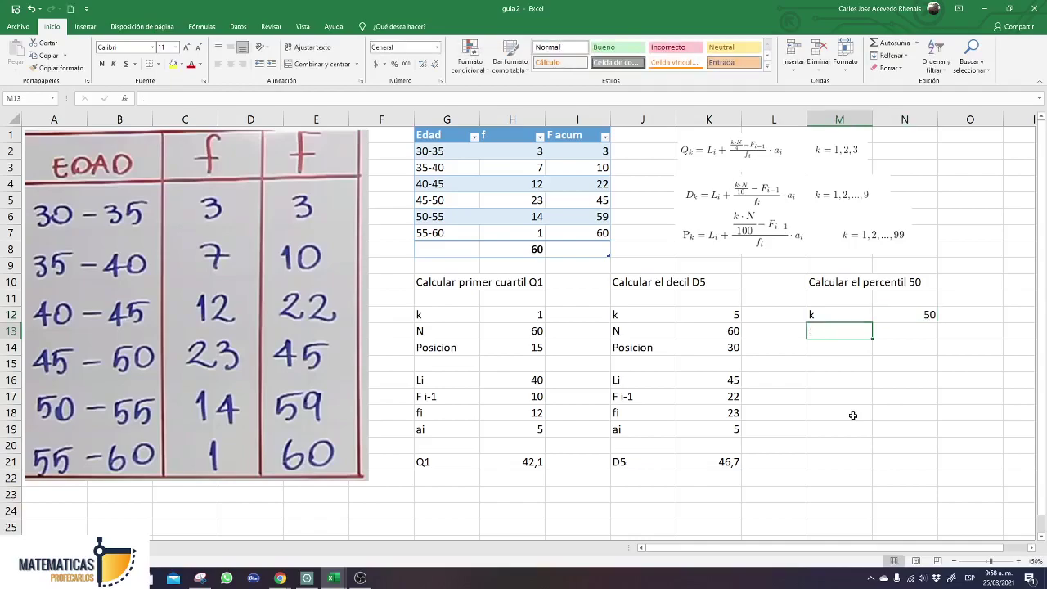
{"action": "type", "text": "N"}
{"action": "key", "text": "Tab"}
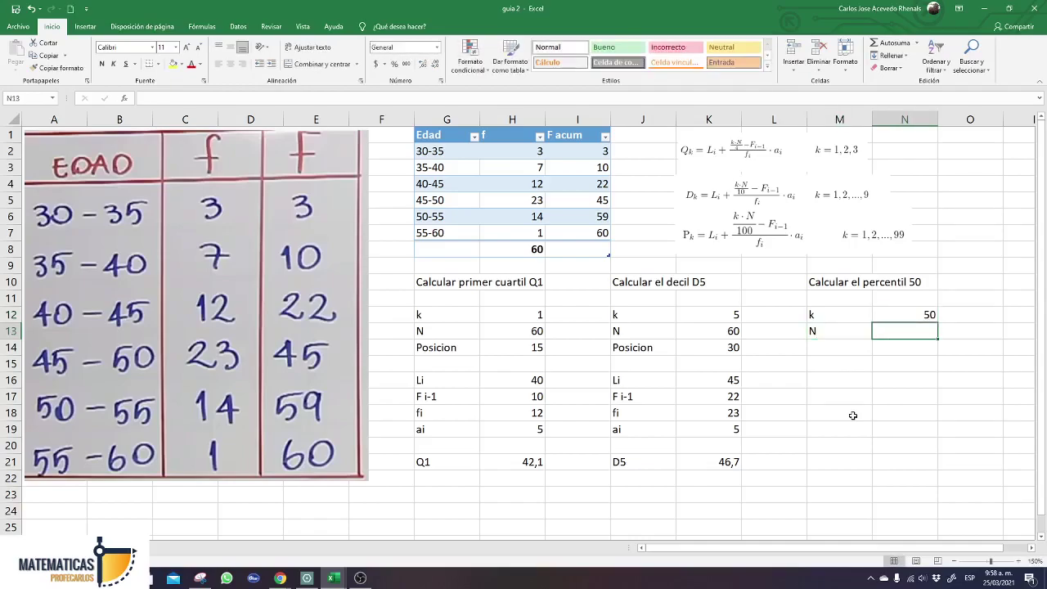
{"action": "type", "text": "60"}
{"action": "key", "text": "Return"}
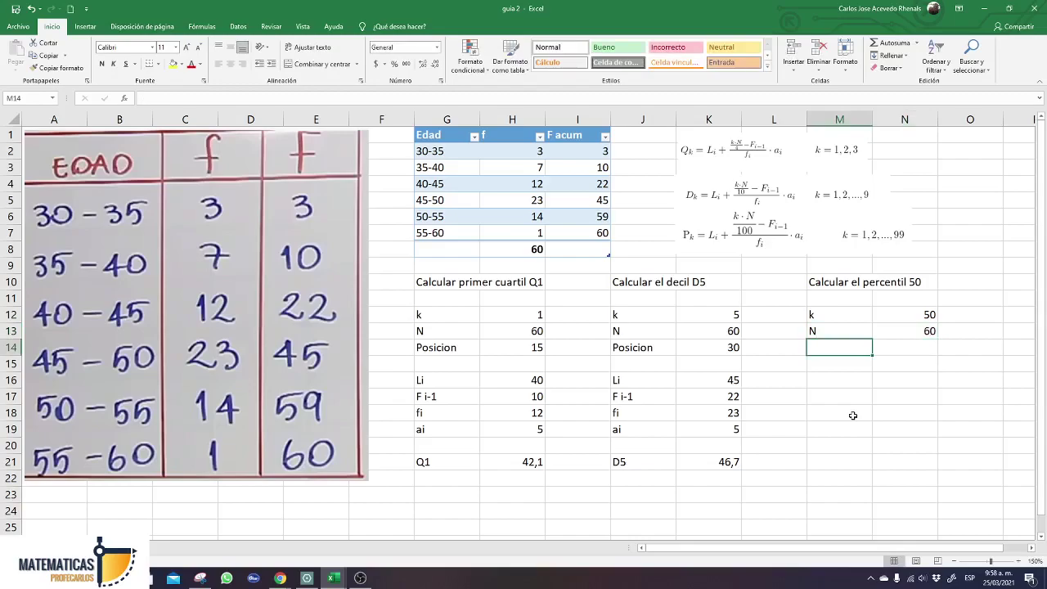
Label M14 "Posicion", calculate it in N14 with =N12*N13/100, and compare it with the D5 position in K14.
{"action": "type", "text": "Posicion"}
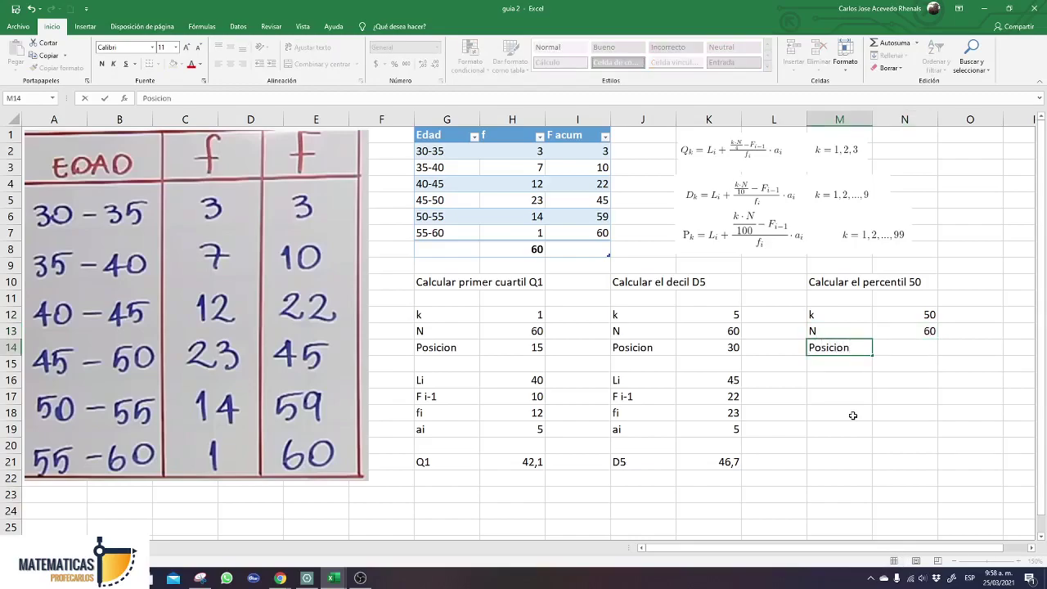
{"action": "key", "text": "Tab"}
{"action": "type", "text": "="}
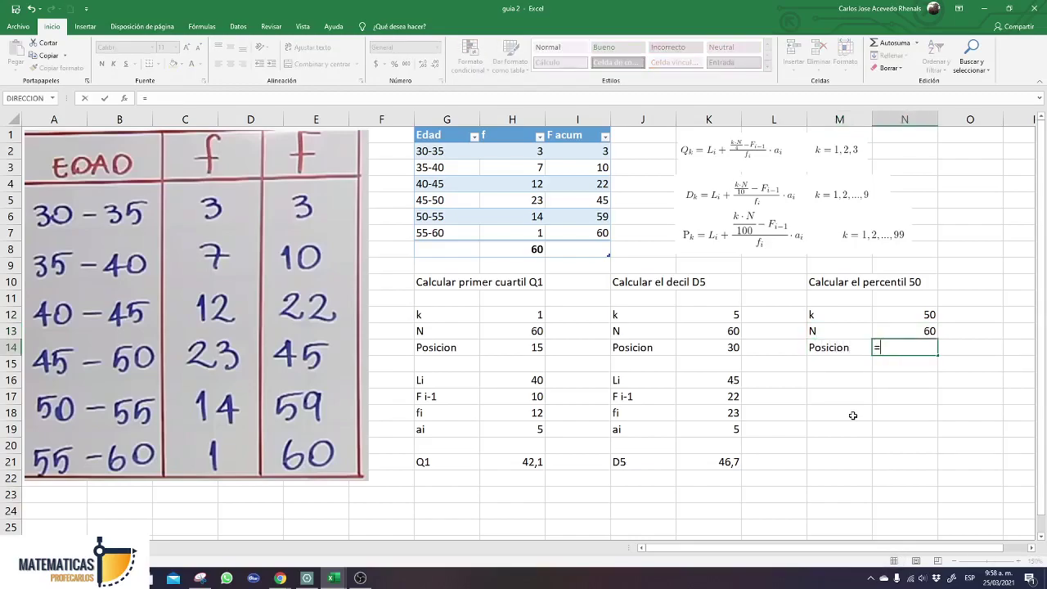
{"action": "key", "text": "Up"}
{"action": "key", "text": "Up"}
{"action": "type", "text": "*"}
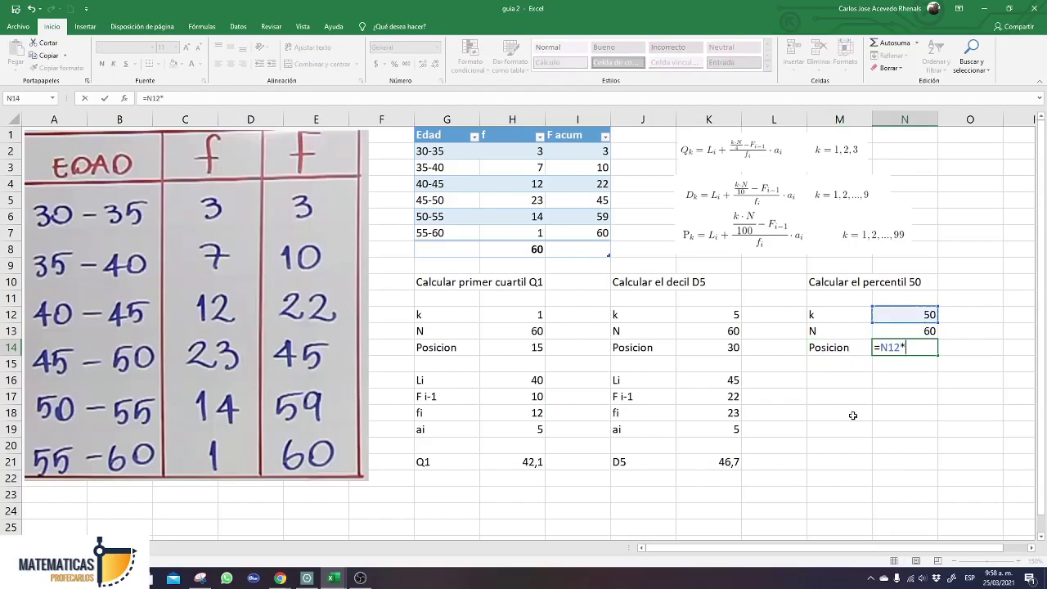
{"action": "key", "text": "Up"}
{"action": "type", "text": "/"}
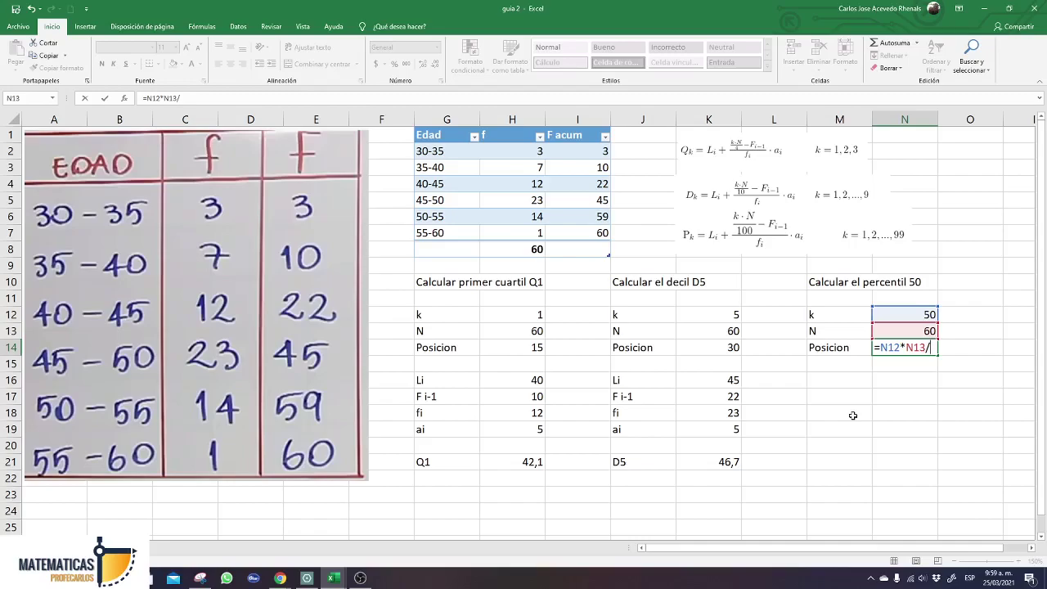
{"action": "type", "text": "100"}
{"action": "key", "text": "ctrl+Return"}
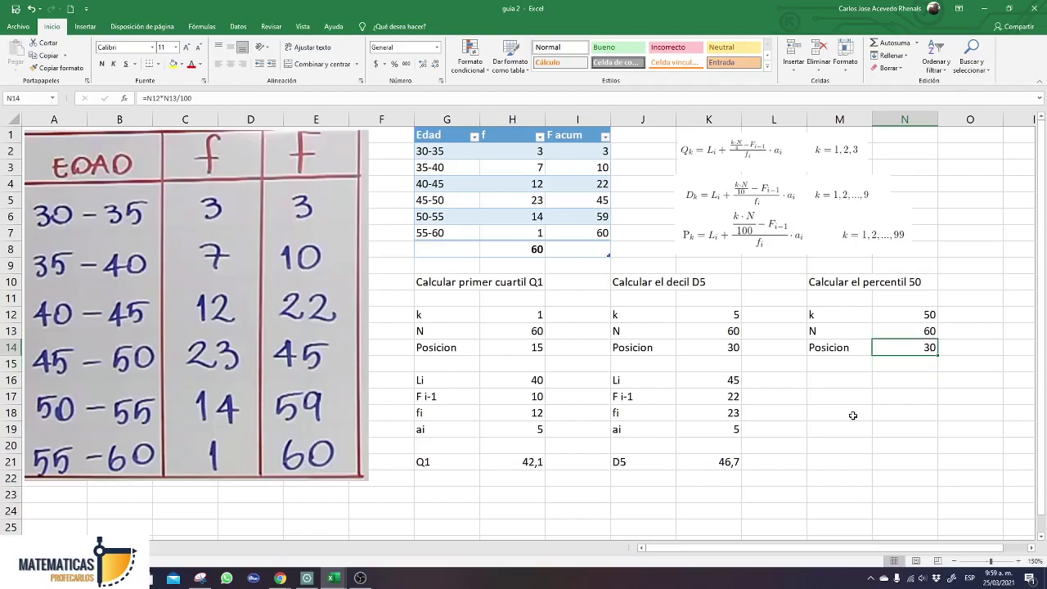
{"action": "left_click", "coordinate": [705, 346]}
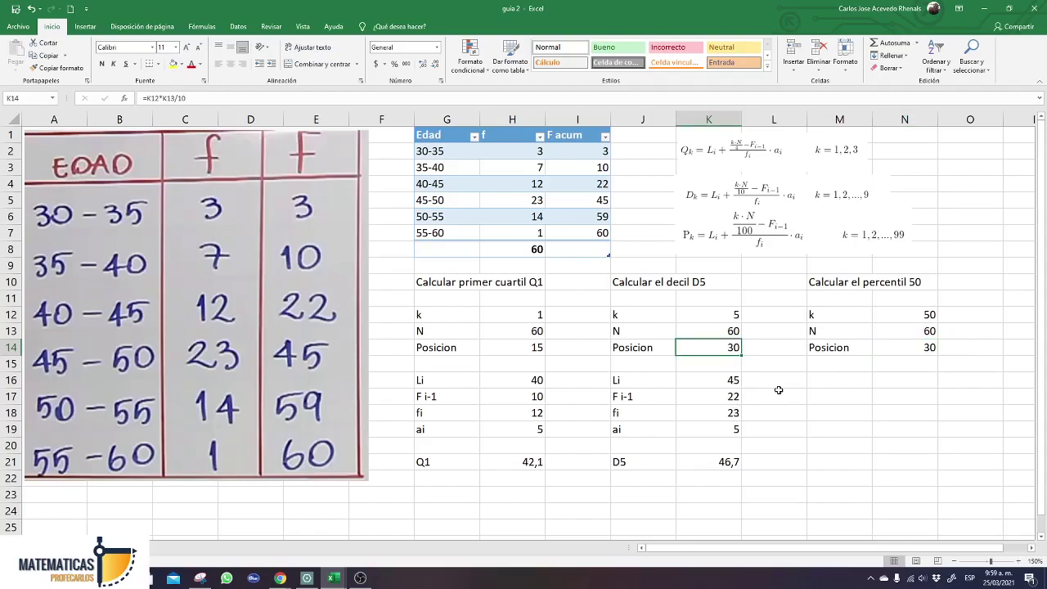
{"action": "left_click", "coordinate": [903, 345]}
Enter the label Li in M16 for the percentile calculation.
{"action": "left_click", "coordinate": [840, 380]}
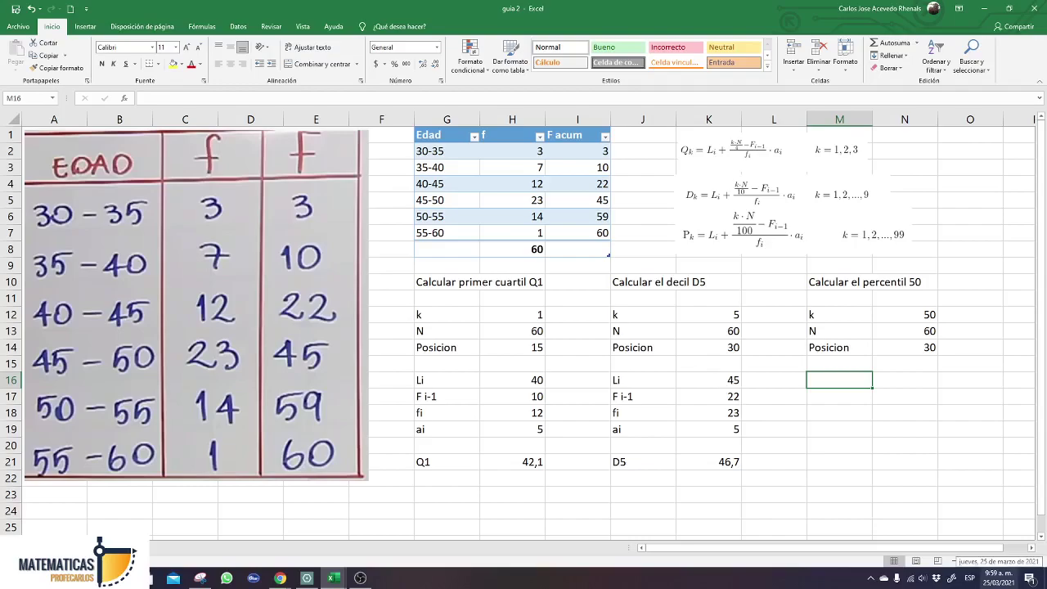
{"action": "type", "text": "Li"}
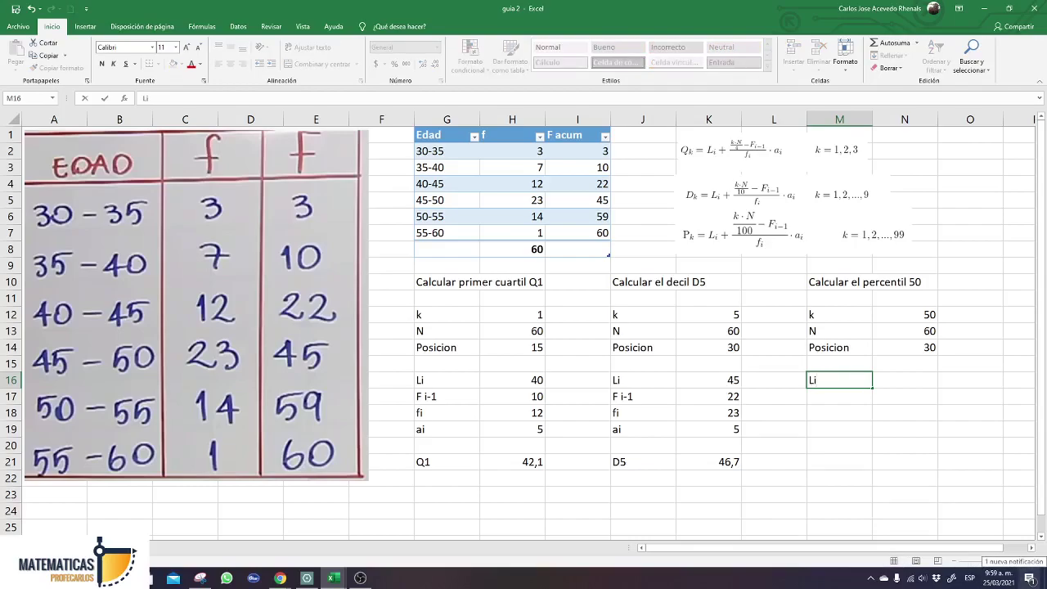
{"action": "key", "text": "Tab"}
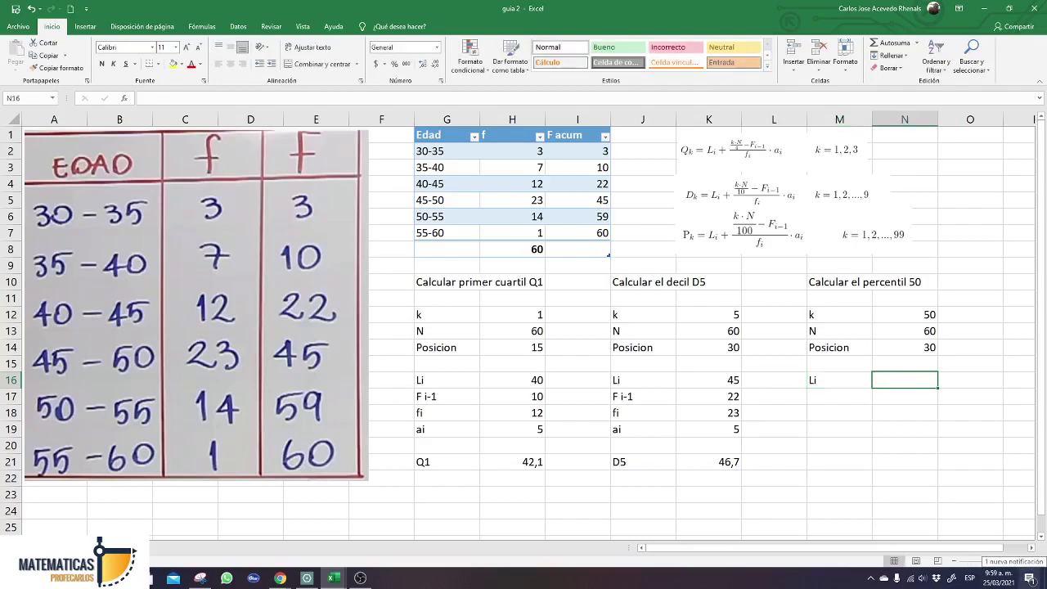
Highlight the 45-50 row of the age table in G5:I5 with yellow fill.
{"action": "left_click", "coordinate": [583, 201]}
{"action": "left_click_drag", "start_coordinate": [536, 200], "coordinate": [429, 200]}
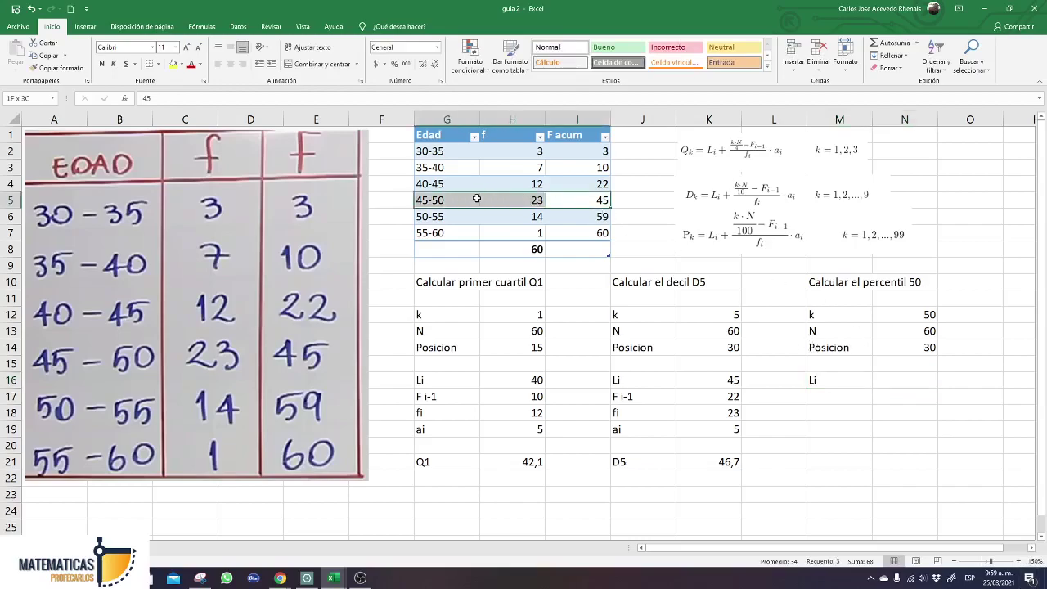
{"action": "left_click", "coordinate": [173, 63]}
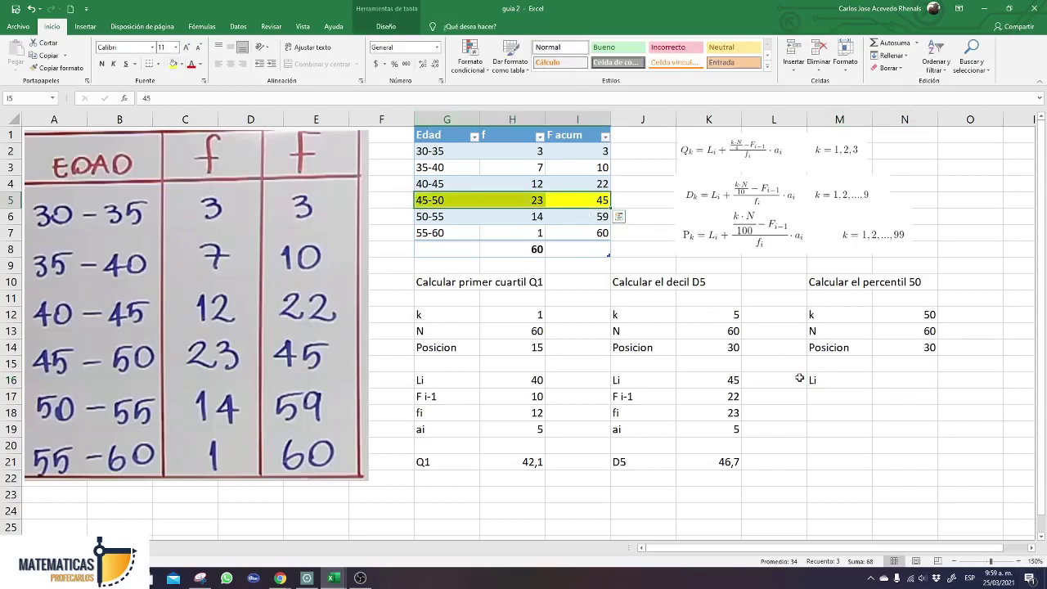
Enter the lower limit 45 for Li in N16 of the percentile 50 calculation.
{"action": "left_click", "coordinate": [906, 380]}
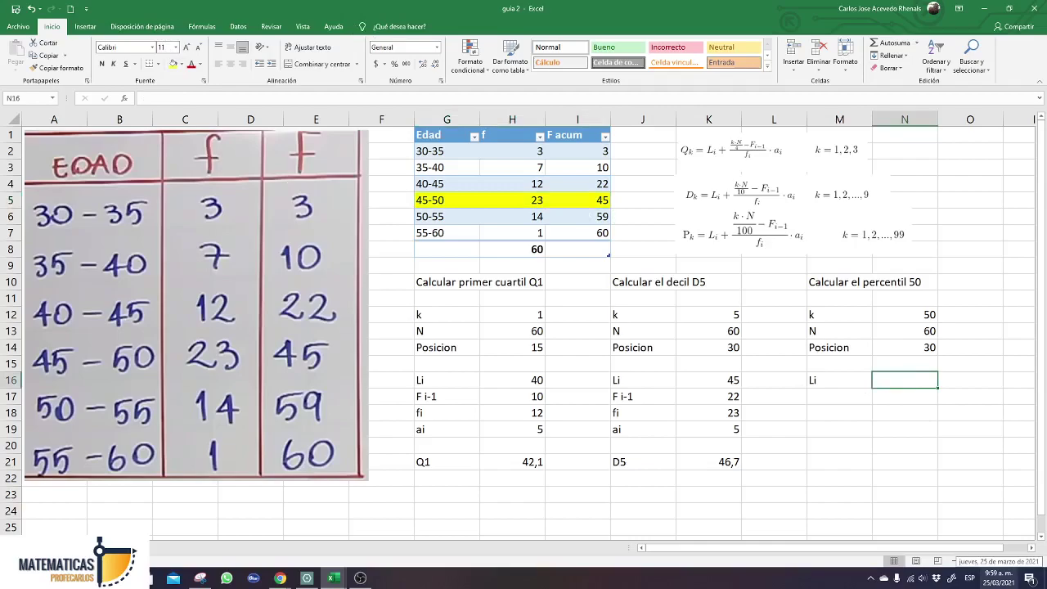
{"action": "type", "text": "45"}
{"action": "key", "text": "Return"}
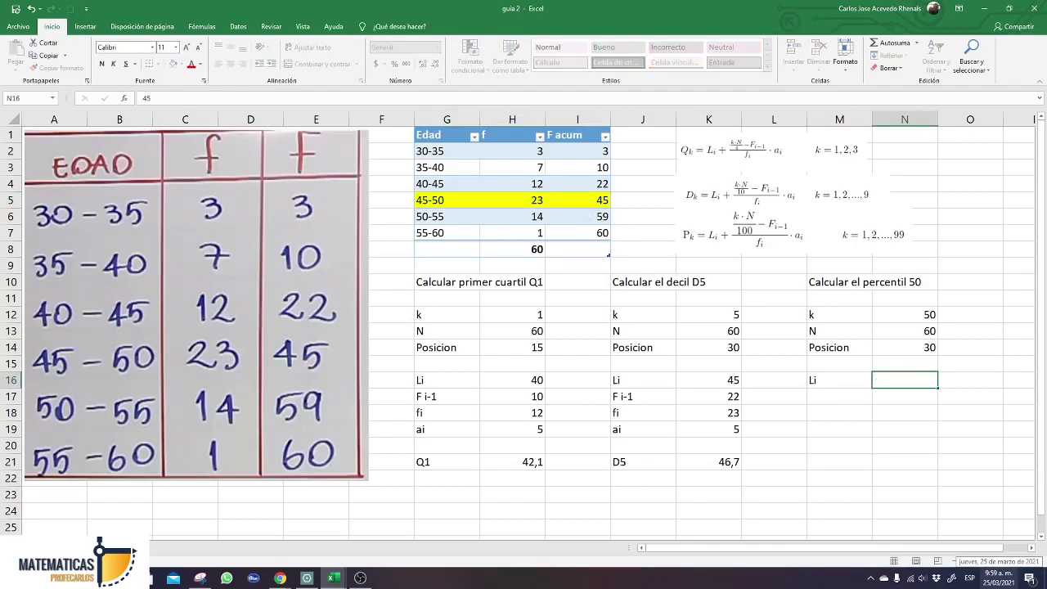
Copy the labels F i-1, fi and ai from J17:J19 into M17:M19 of the percentile section.
{"action": "key", "text": "Left"}
{"action": "key", "text": "Left"}
{"action": "key", "text": "Left"}
{"action": "key", "text": "Left"}
{"action": "key", "text": "shift+Down"}
{"action": "key", "text": "shift+Down"}
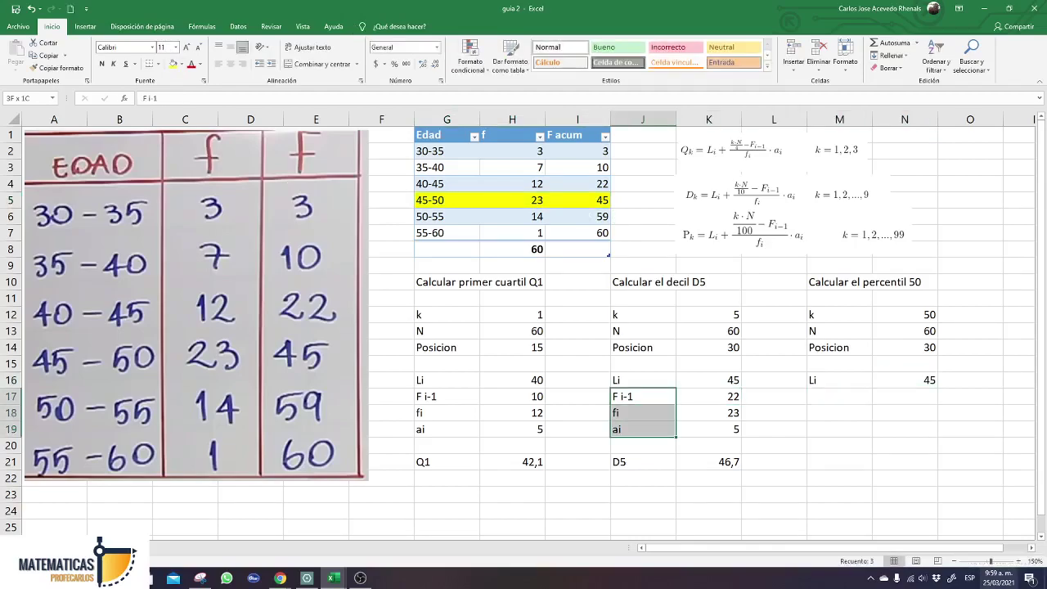
{"action": "key", "text": "ctrl+c"}
{"action": "key", "text": "Right"}
{"action": "key", "text": "Right"}
{"action": "key", "text": "Right"}
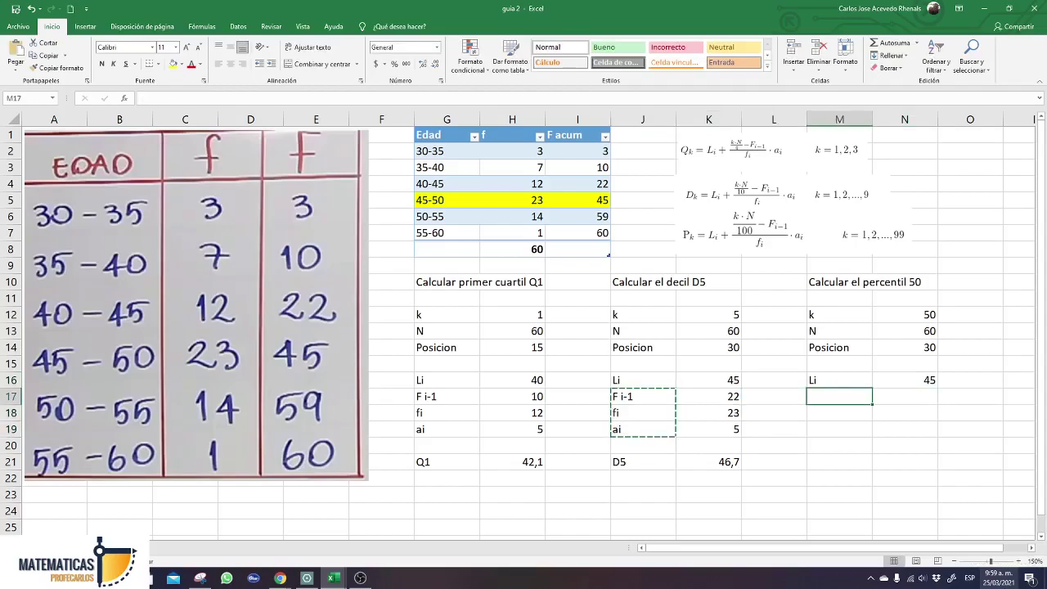
{"action": "key", "text": "Return"}
{"action": "key", "text": "Up"}
Enter 22 for F i-1, 23 for fi and 5 for ai in N17:N19.
{"action": "left_click", "coordinate": [905, 396]}
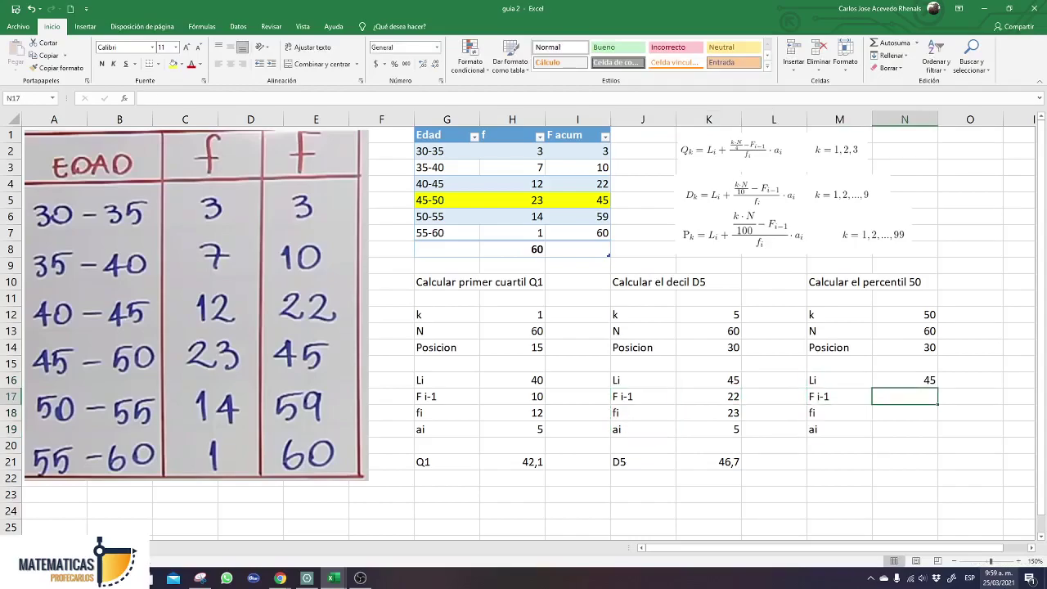
{"action": "type", "text": "22"}
{"action": "key", "text": "Return"}
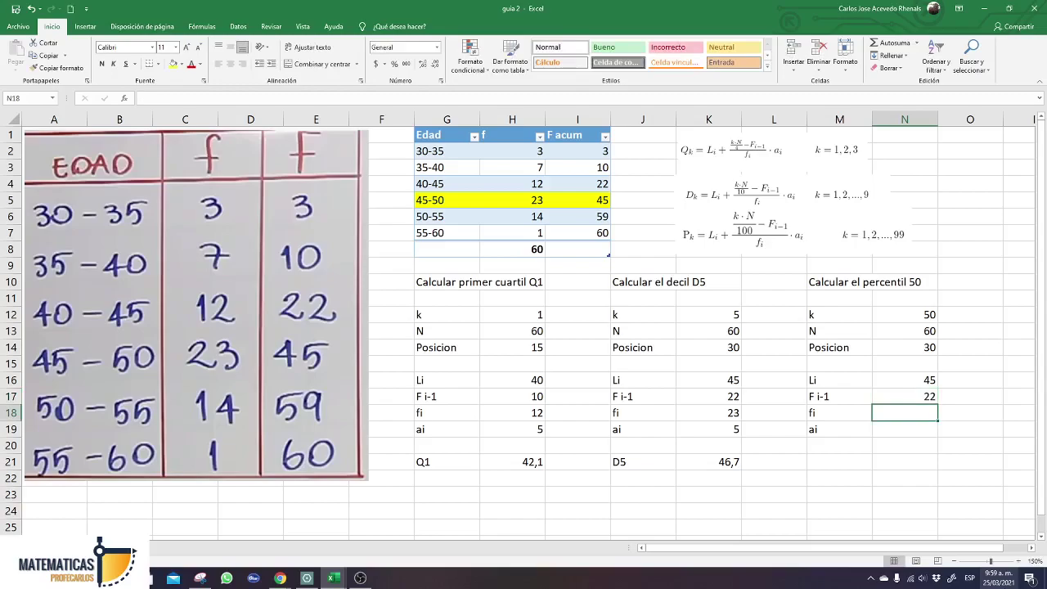
{"action": "type", "text": "23"}
{"action": "key", "text": "Return"}
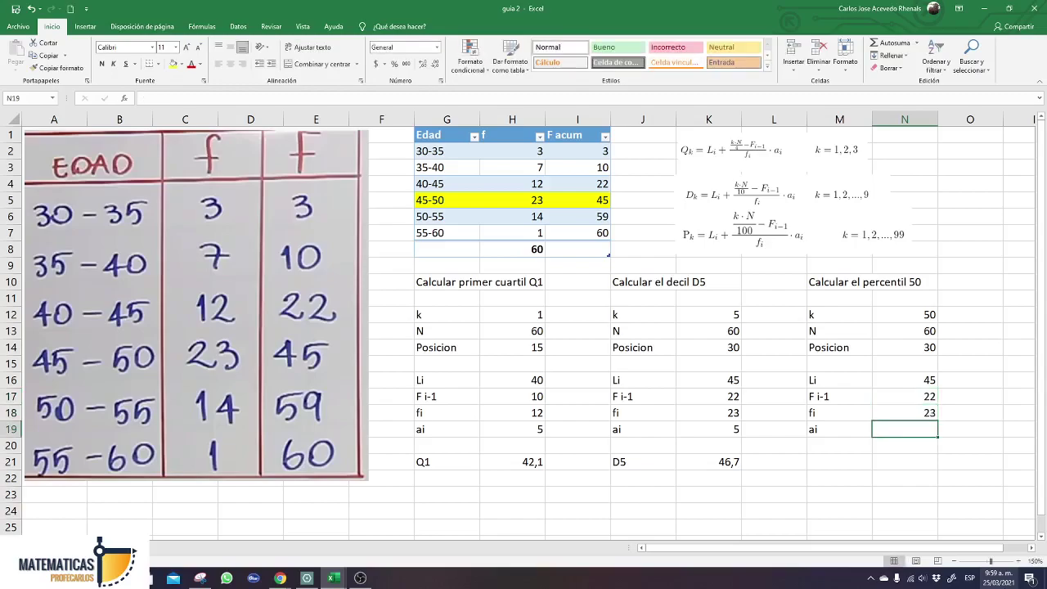
{"action": "type", "text": "5"}
Label the percentile result cell M21 as P50.
{"action": "left_click", "coordinate": [839, 462]}
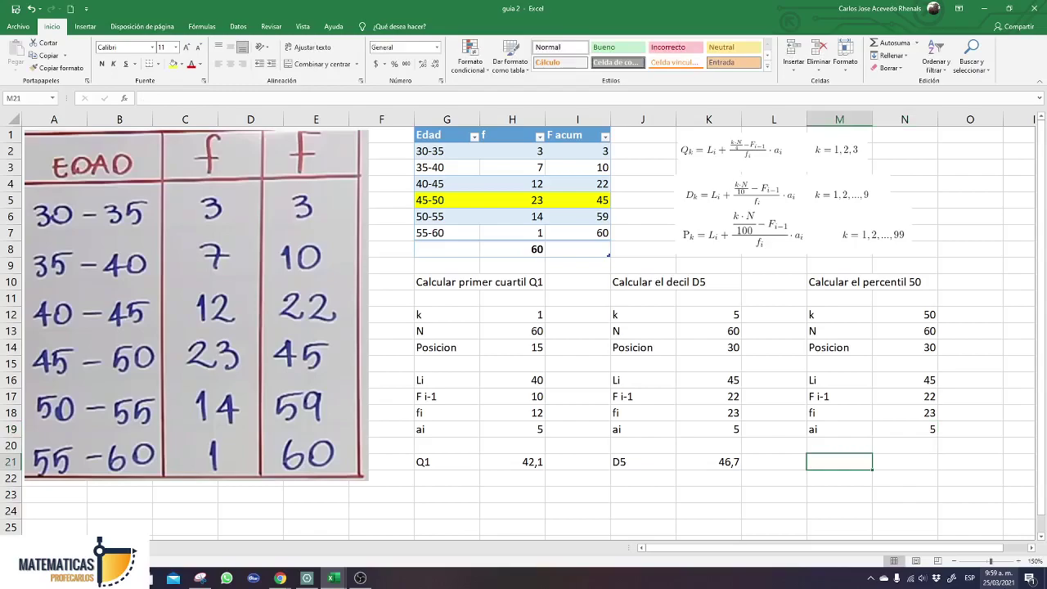
{"action": "key", "text": "Left"}
{"action": "key", "text": "Left"}
{"action": "key", "text": "Right"}
{"action": "key", "text": "Right"}
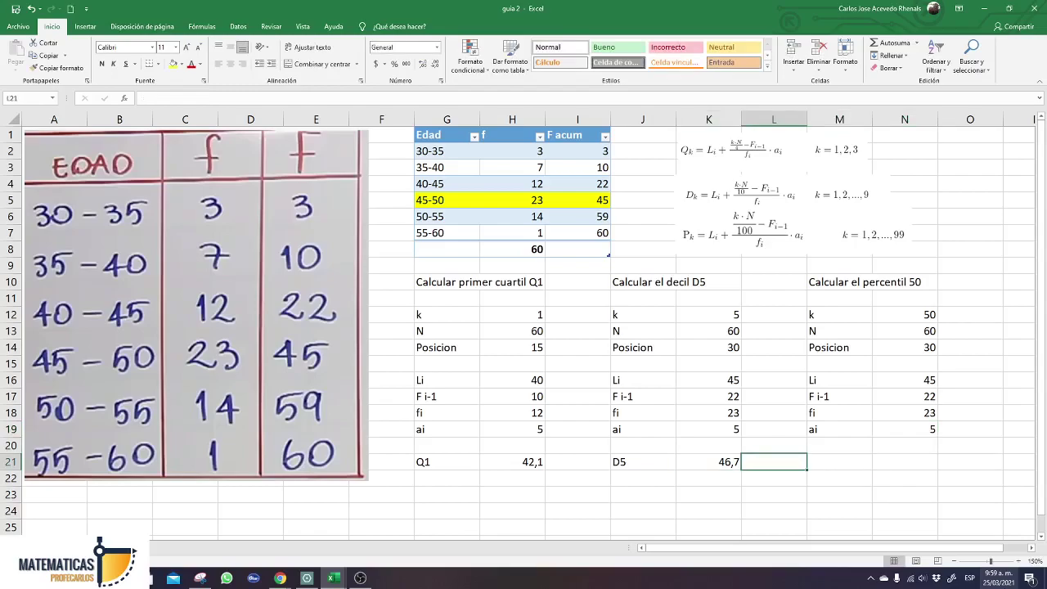
{"action": "type", "text": "P50"}
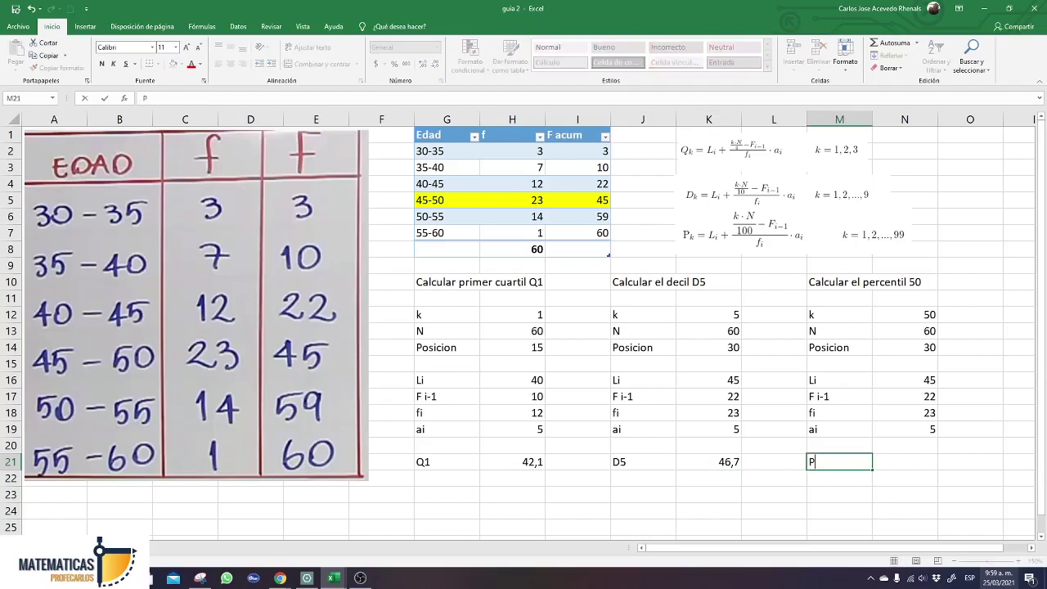
Calculate P50 in N21 with the formula =N16+((N14-N17)/N18)*N19.
{"action": "left_click", "coordinate": [905, 462]}
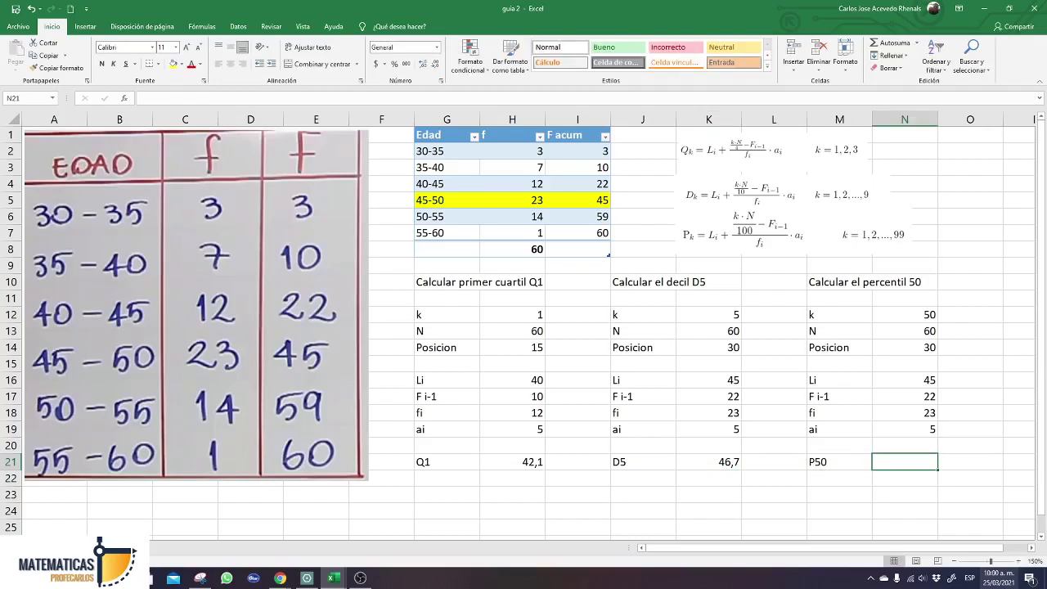
{"action": "type", "text": "="}
{"action": "key", "text": "Up"}
{"action": "key", "text": "Up"}
{"action": "key", "text": "Up"}
{"action": "key", "text": "Up"}
{"action": "key", "text": "Up"}
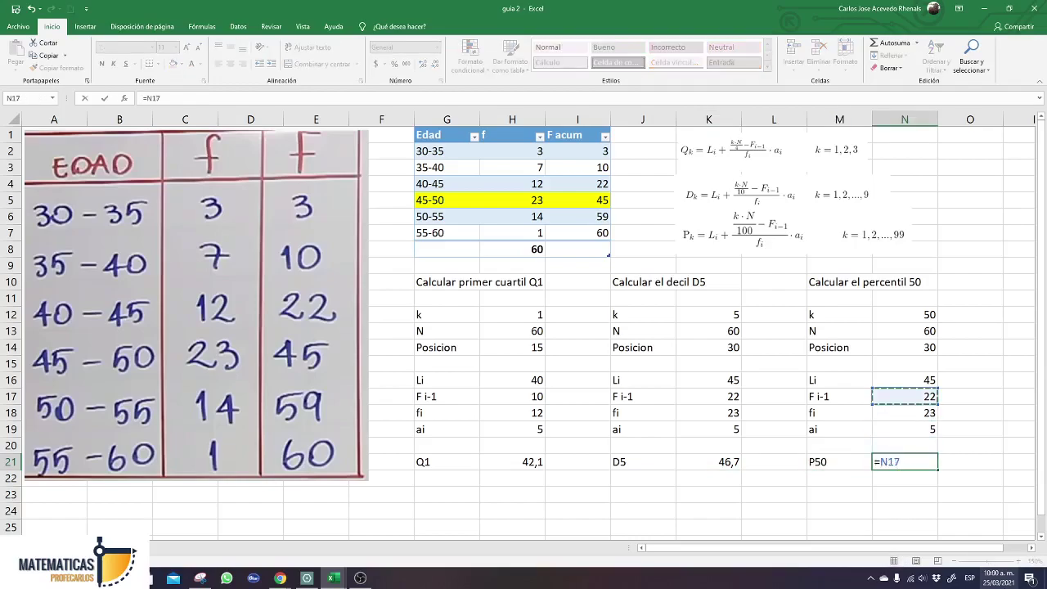
{"action": "type", "text": "+(("}
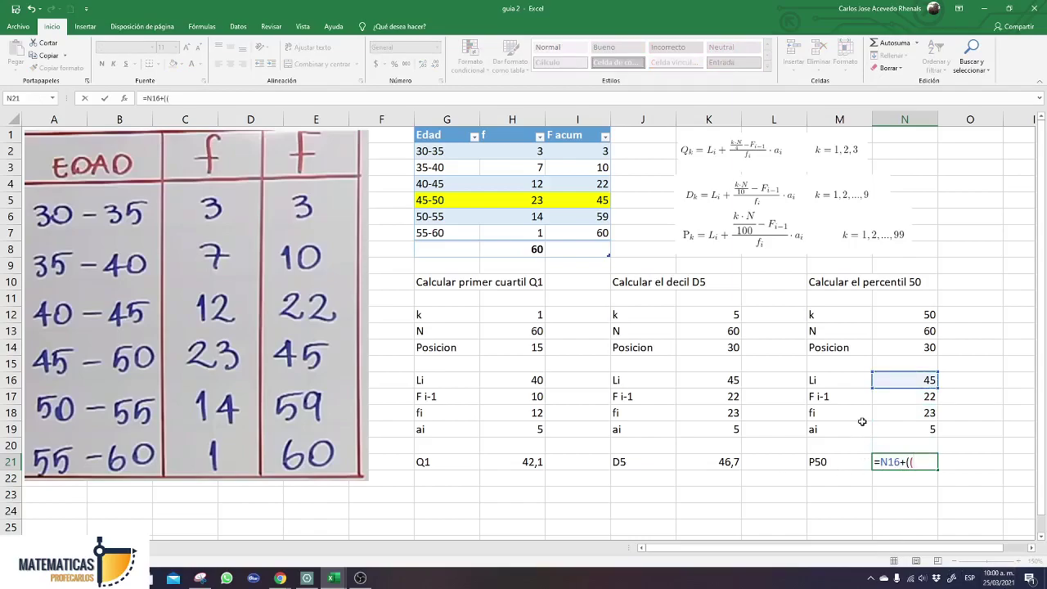
{"action": "left_click", "coordinate": [902, 347]}
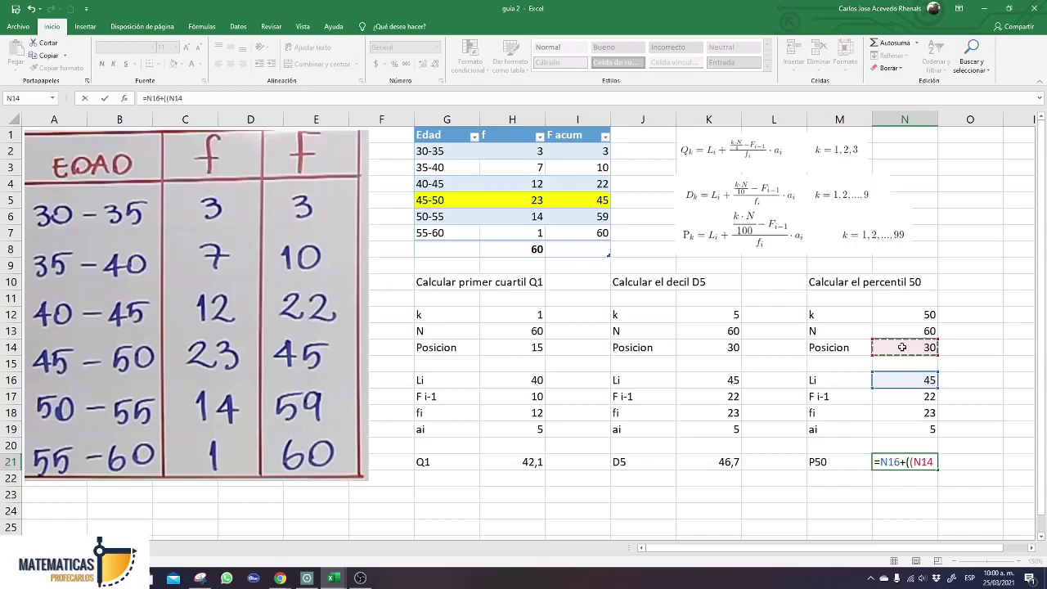
{"action": "type", "text": "-"}
{"action": "left_click", "coordinate": [913, 398]}
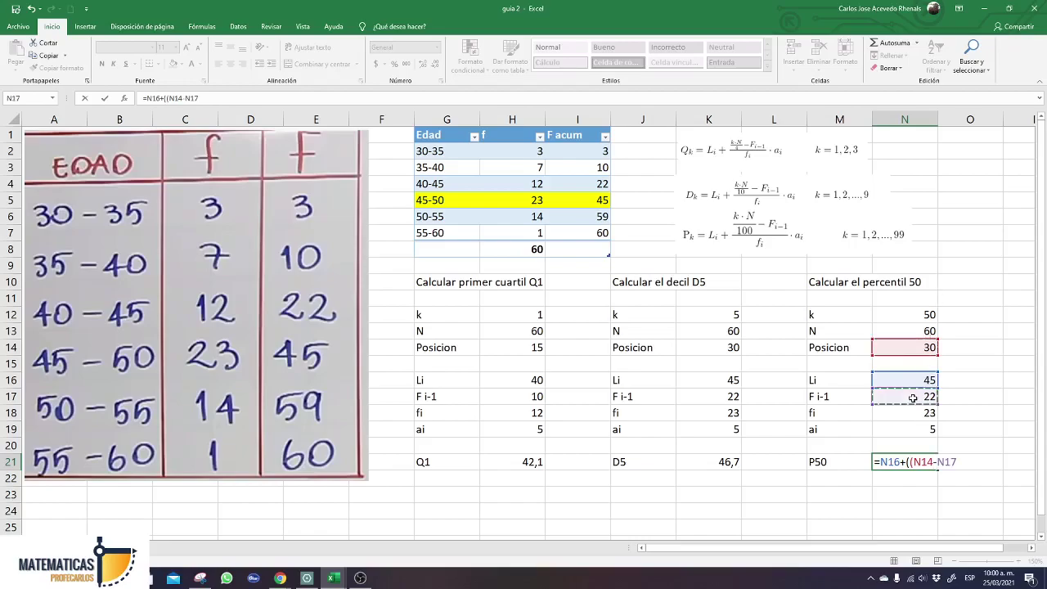
{"action": "type", "text": ")/"}
{"action": "left_click", "coordinate": [910, 413]}
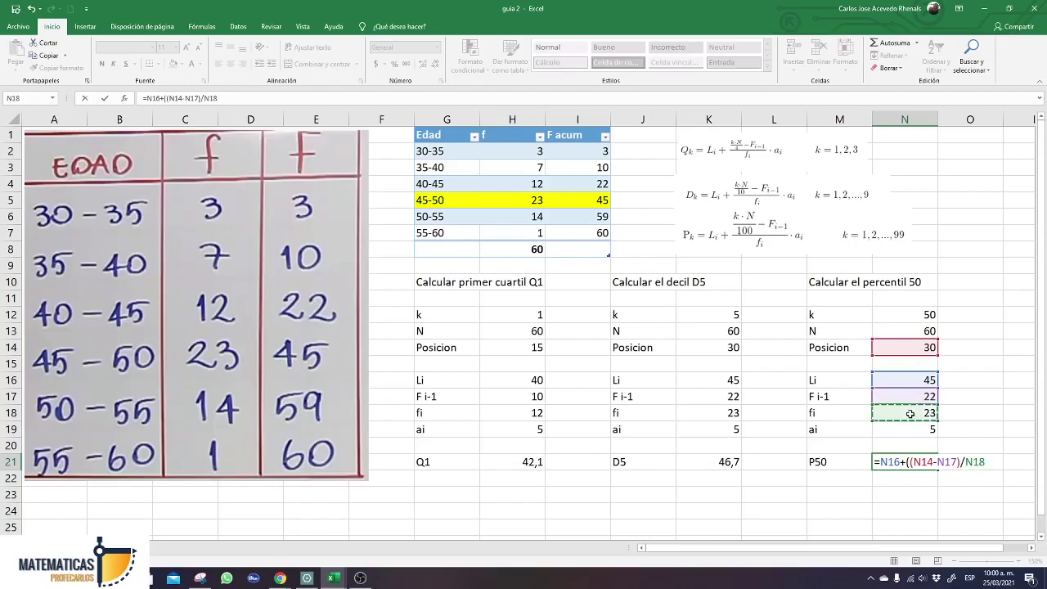
{"action": "type", "text": ")*"}
{"action": "left_click", "coordinate": [909, 430]}
{"action": "key", "text": "ctrl+Return"}
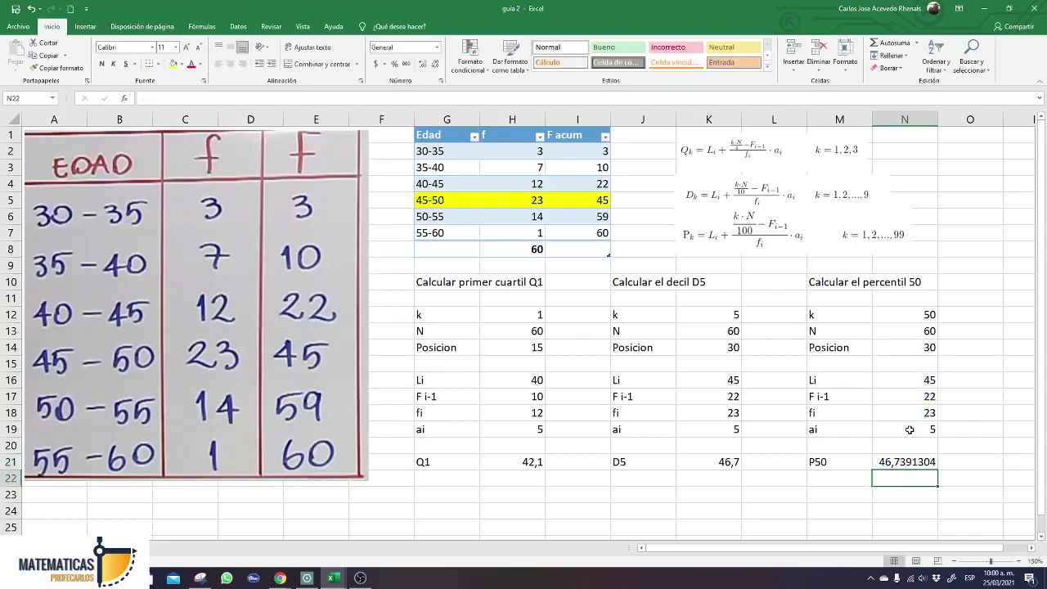
Format the P50 result in N21 as Número with 1 decimal place.
{"action": "left_click", "coordinate": [437, 48]}
{"action": "left_click", "coordinate": [427, 327]}
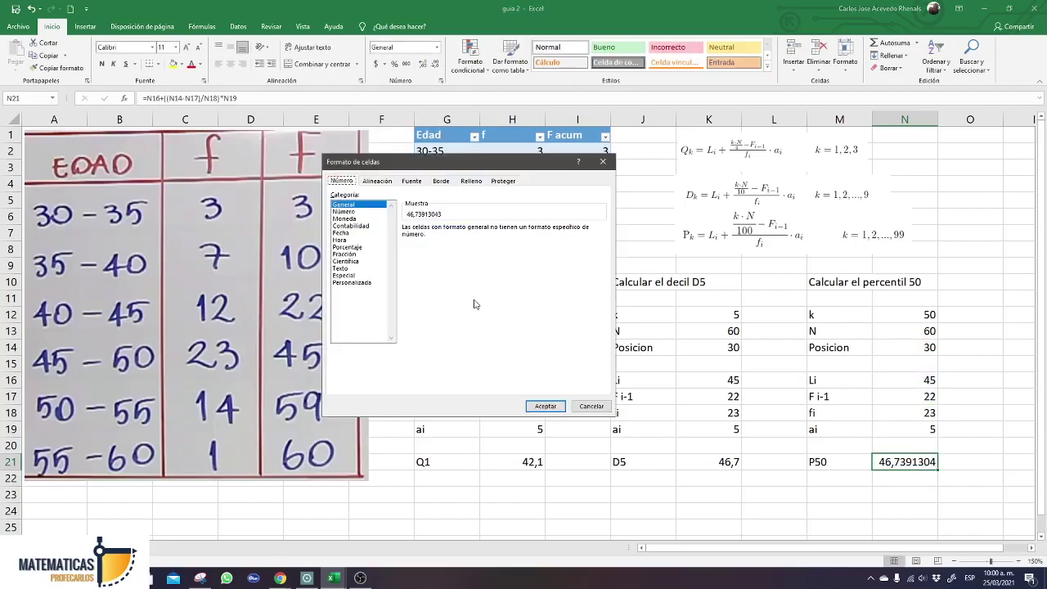
{"action": "left_click", "coordinate": [355, 213]}
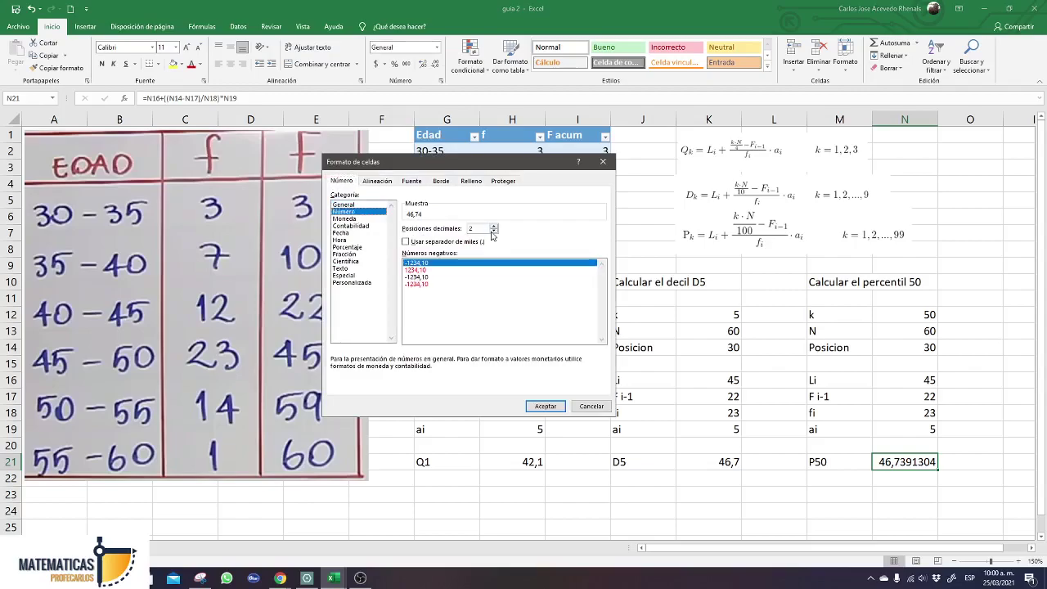
{"action": "left_click", "coordinate": [494, 232]}
{"action": "left_click", "coordinate": [546, 406]}
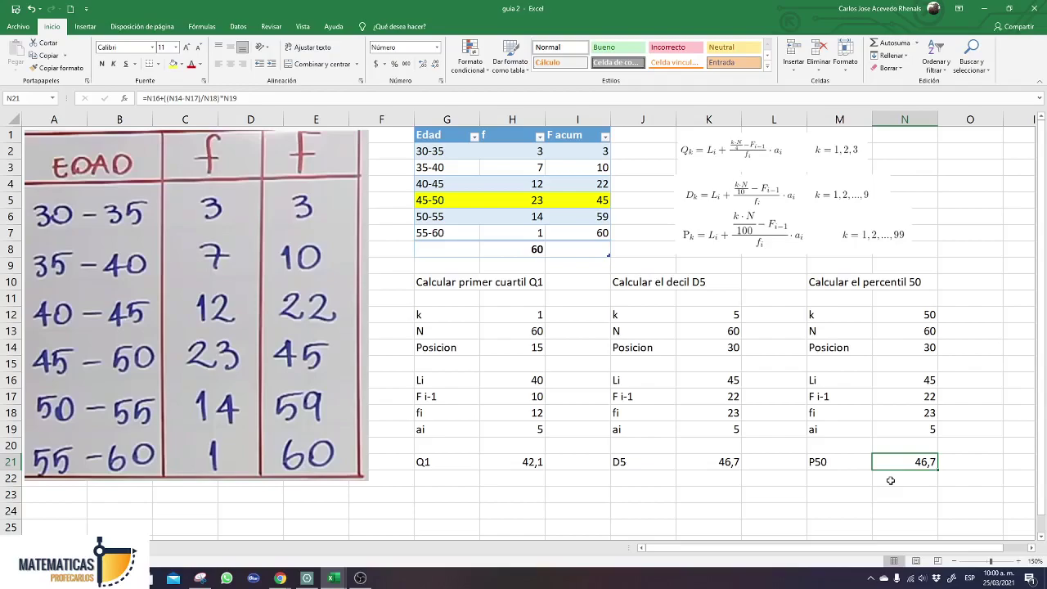
Apply all borders to the Q1 blocks G12:H14 and G16:H19, and fill the labels in G12:G14 yellow.
{"action": "left_click_drag", "start_coordinate": [460, 311], "coordinate": [509, 347]}
{"action": "left_click", "coordinate": [158, 64]}
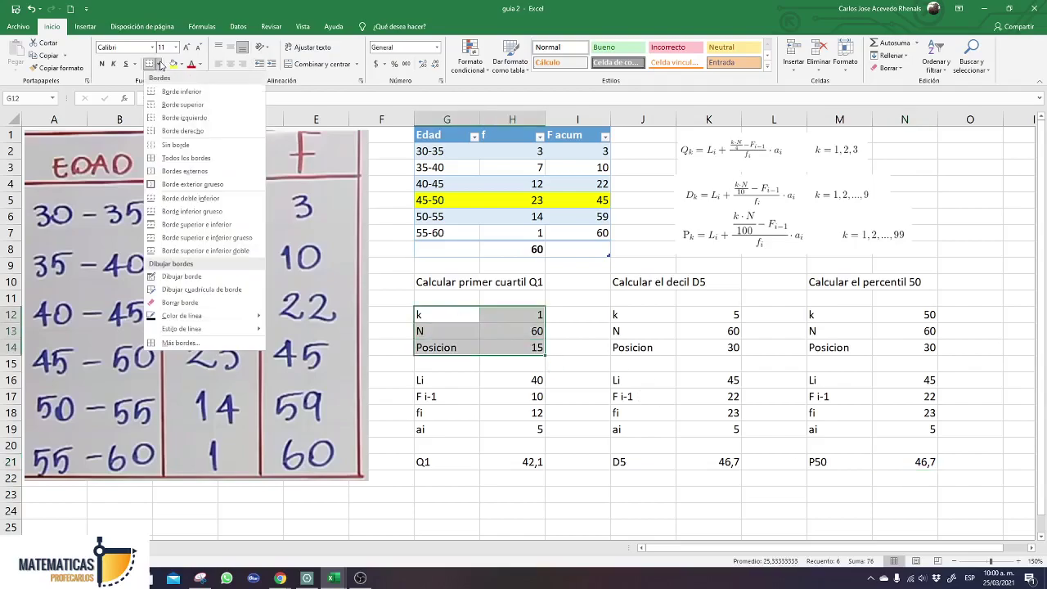
{"action": "left_click", "coordinate": [186, 160]}
{"action": "left_click_drag", "start_coordinate": [467, 316], "coordinate": [523, 428]}
{"action": "left_click", "coordinate": [173, 63]}
{"action": "left_click", "coordinate": [151, 64]}
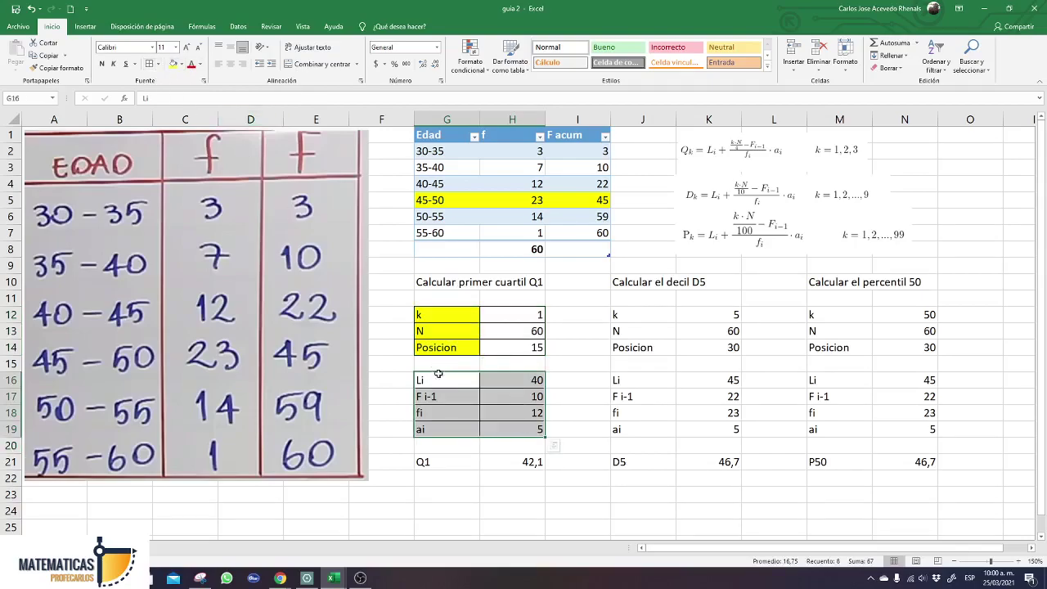
Fill the labels Li to ai in G16:G19 and the Q1 label in G21 with yellow.
{"action": "left_click_drag", "start_coordinate": [439, 375], "coordinate": [448, 429]}
{"action": "left_click", "coordinate": [173, 64]}
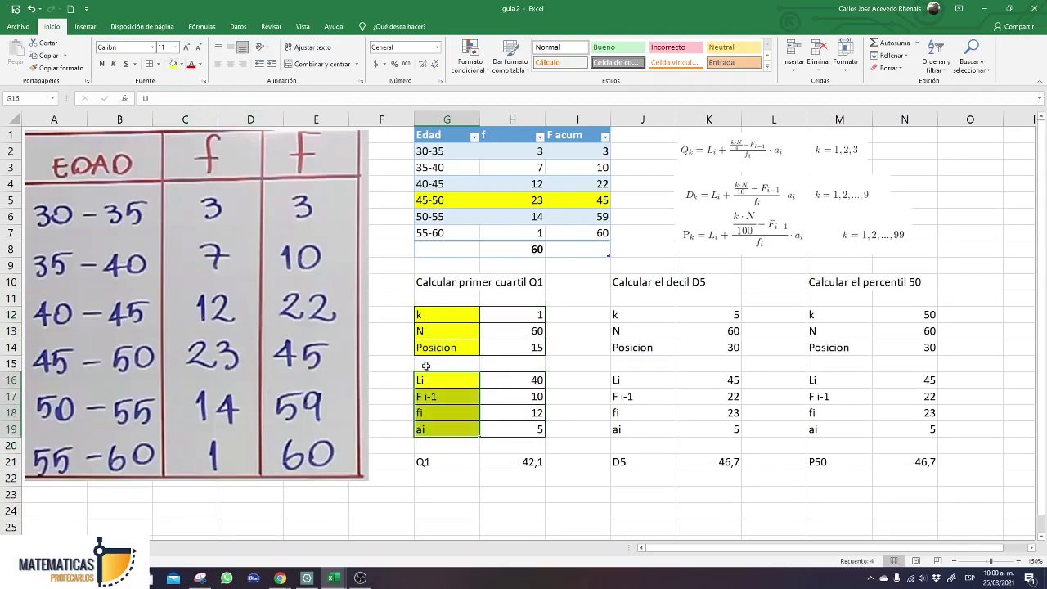
{"action": "left_click", "coordinate": [449, 467]}
{"action": "left_click", "coordinate": [173, 64]}
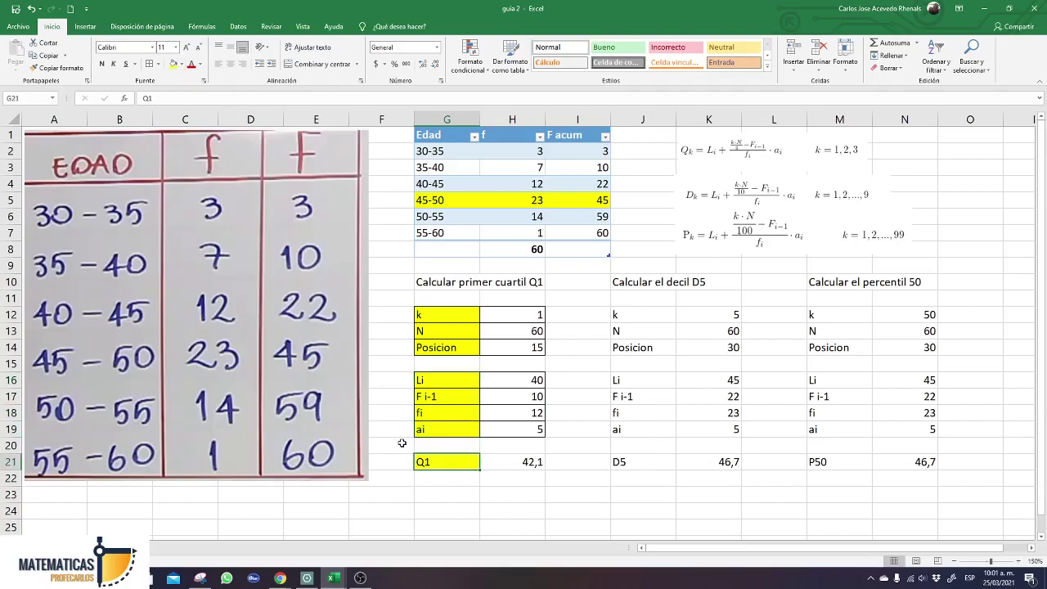
{"action": "mouse_move", "coordinate": [360, 577]}
{"action": "left_click", "coordinate": [392, 536]}
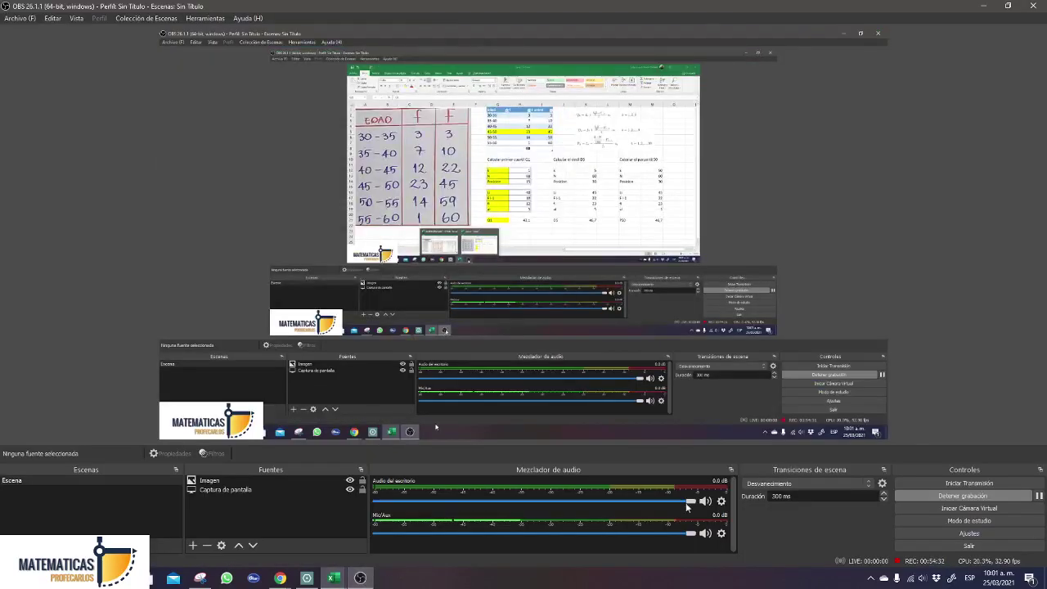